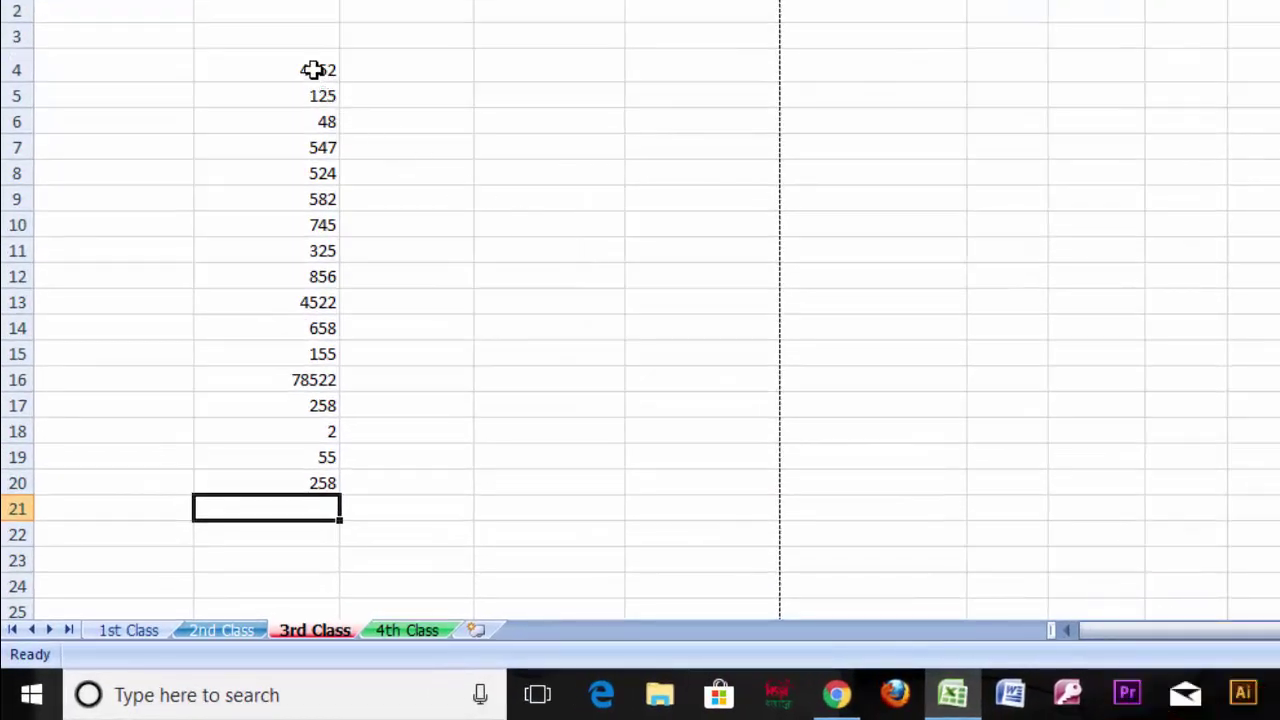
Step: Add an AutoSum total of B4:B20 into B21, then delete it
left_click_drag(291, 115, 266, 483)
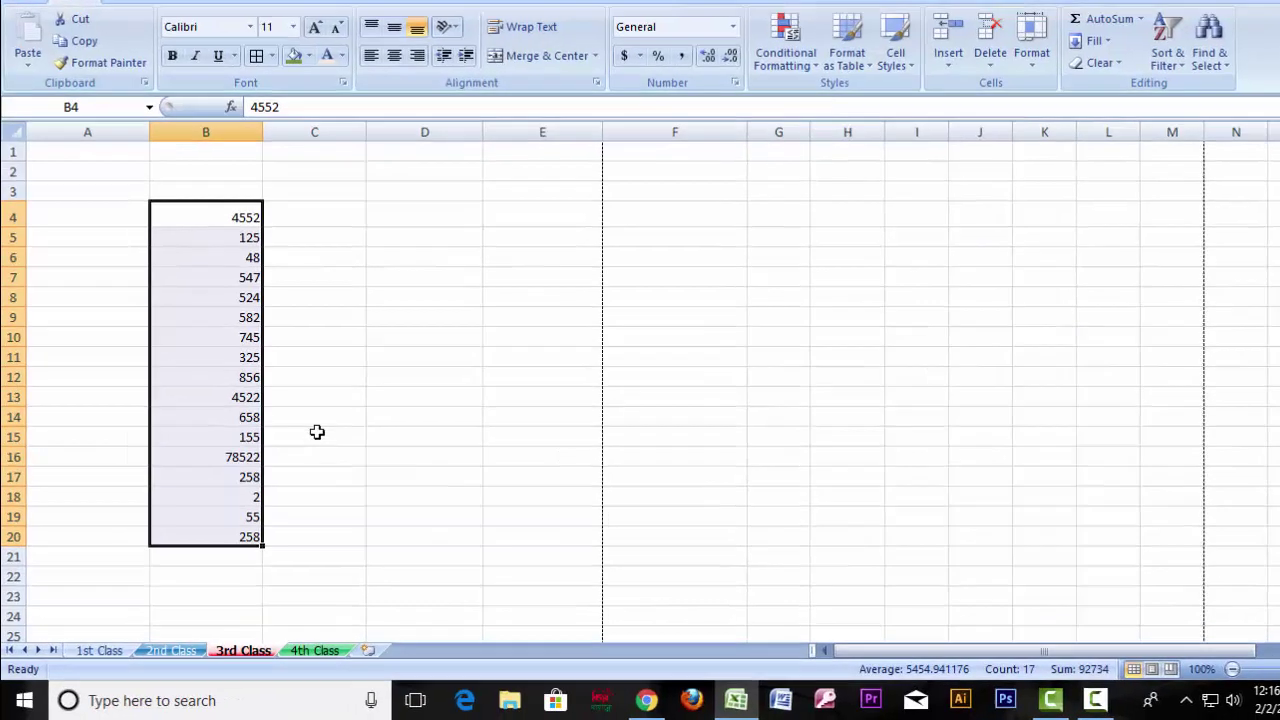
left_click(424, 264)
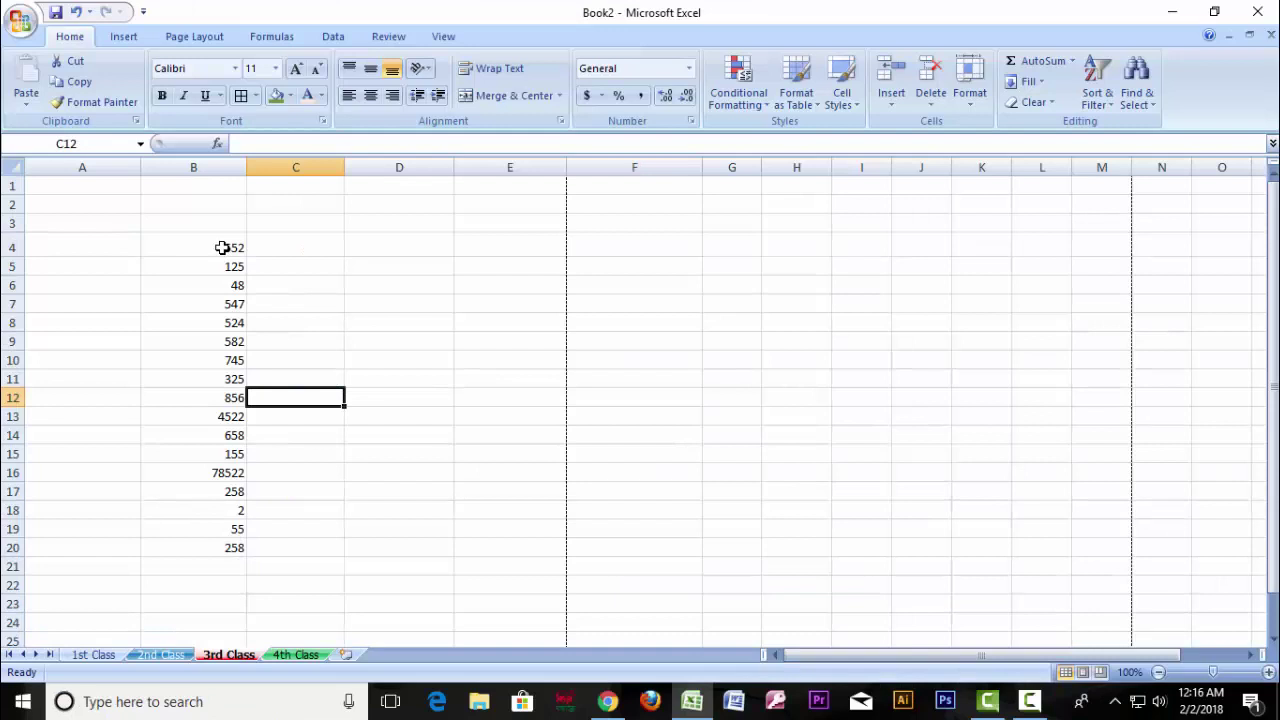
left_click_drag(222, 247, 228, 548)
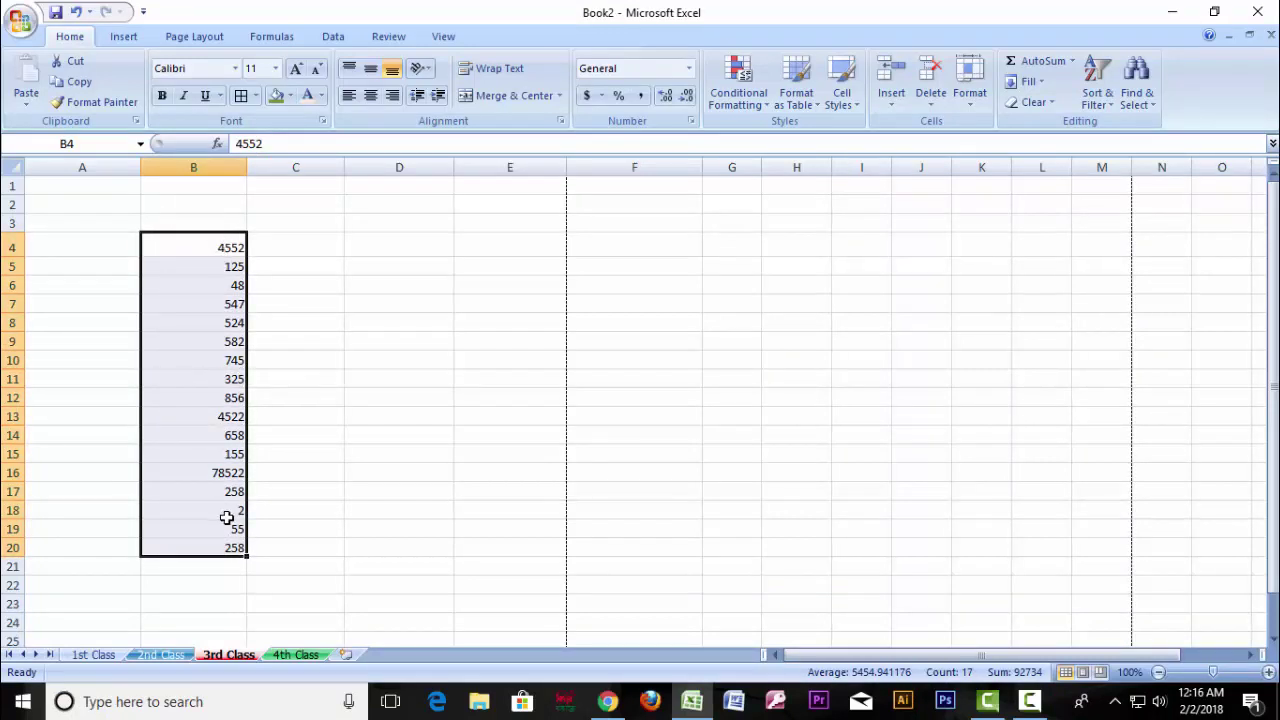
left_click(1072, 63)
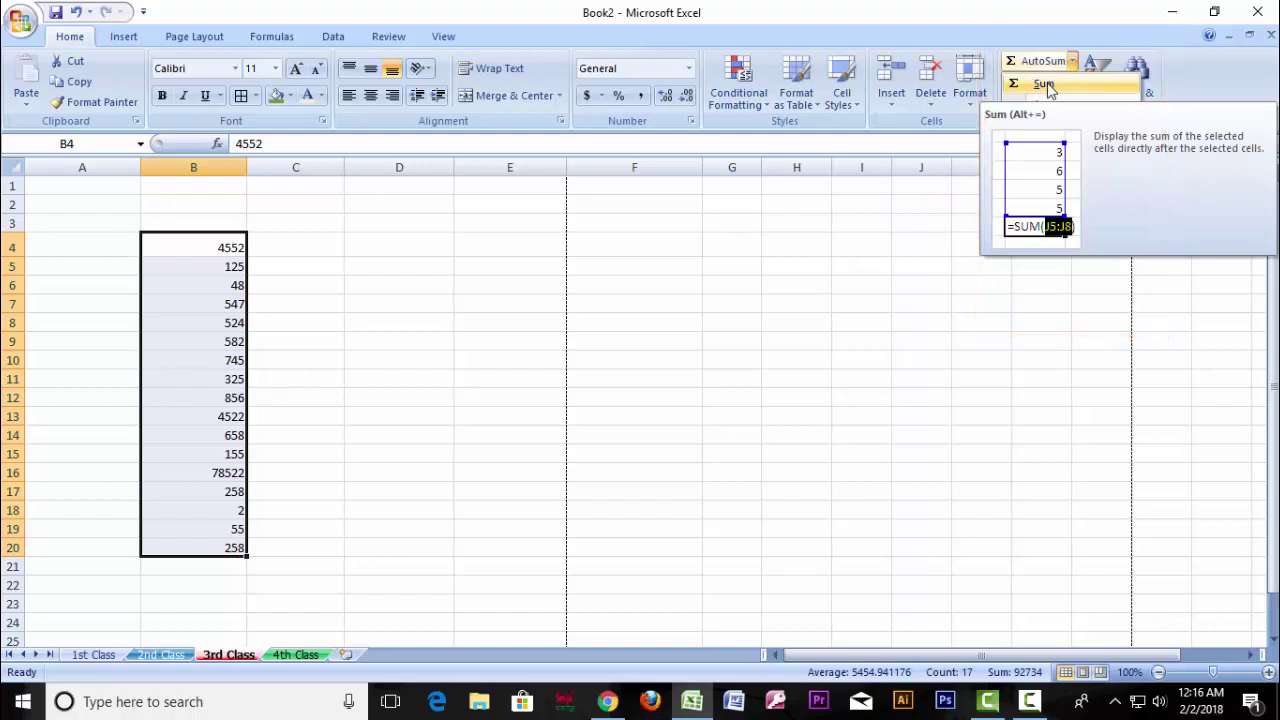
left_click(1047, 85)
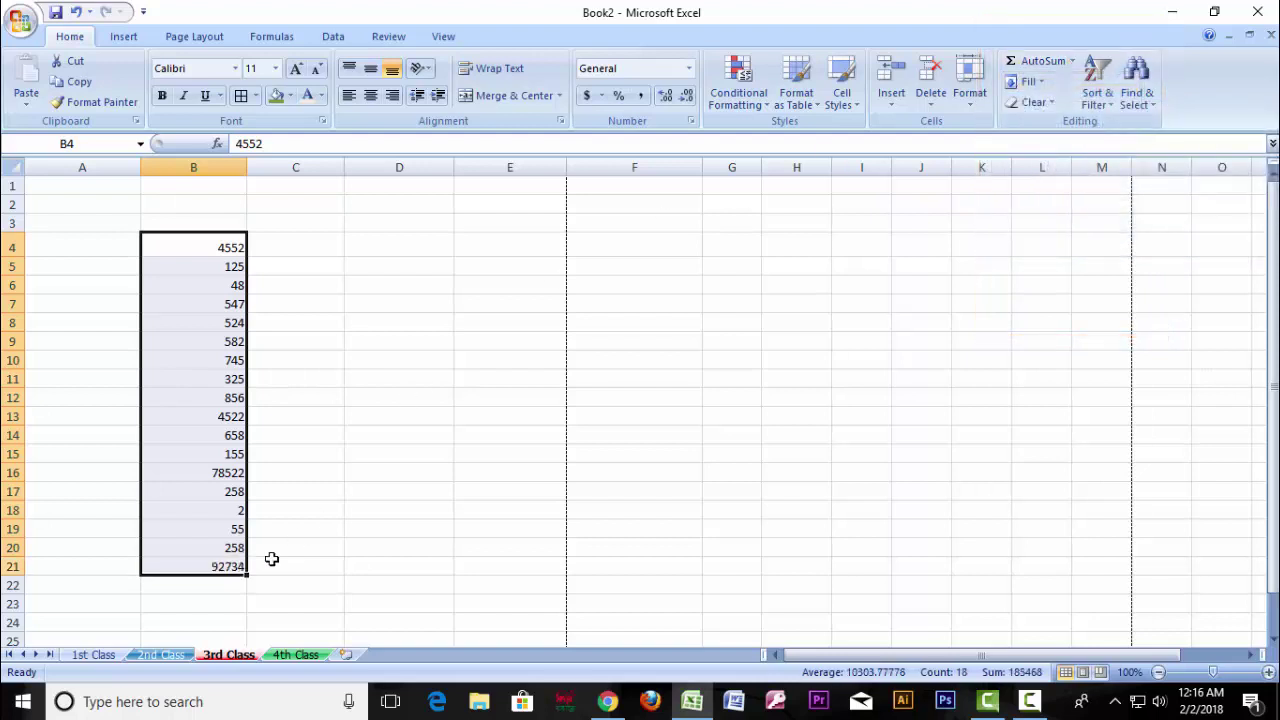
left_click(232, 567)
key("Delete")
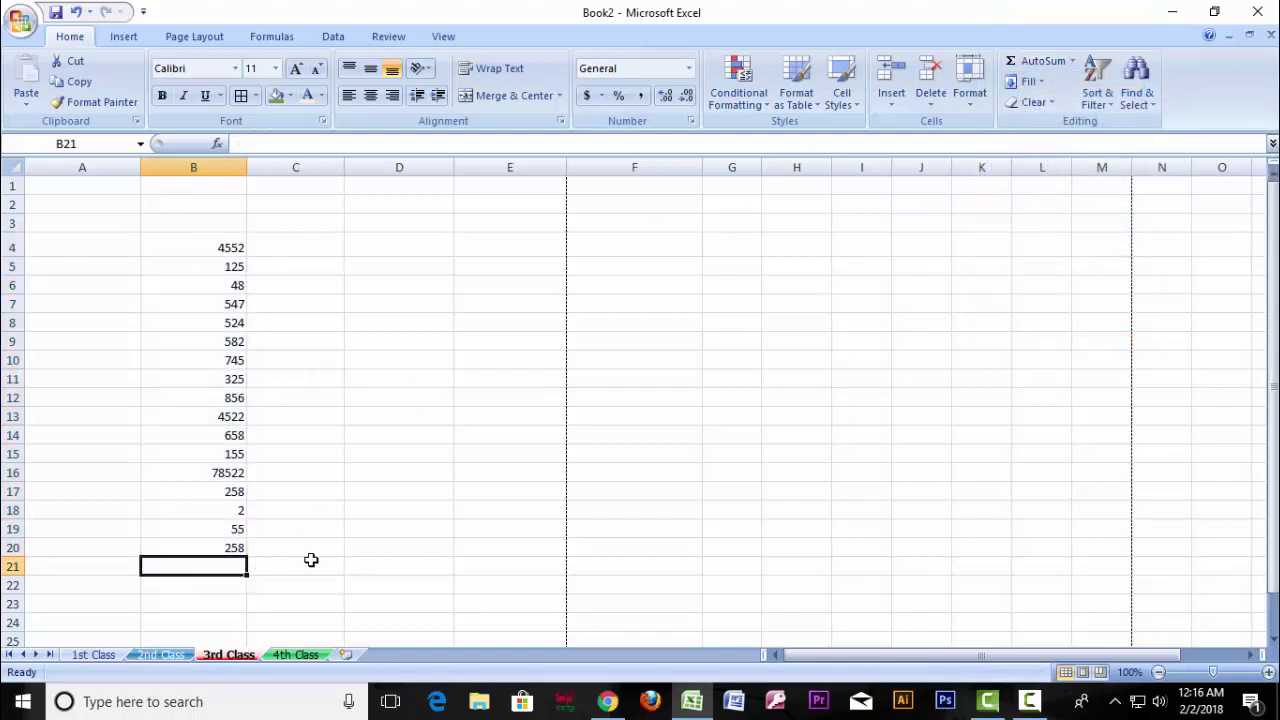
Step: Type =sum(B4:B20) into B21 by referencing B4 through B20, giving 92734
left_click(352, 529)
left_click(234, 562)
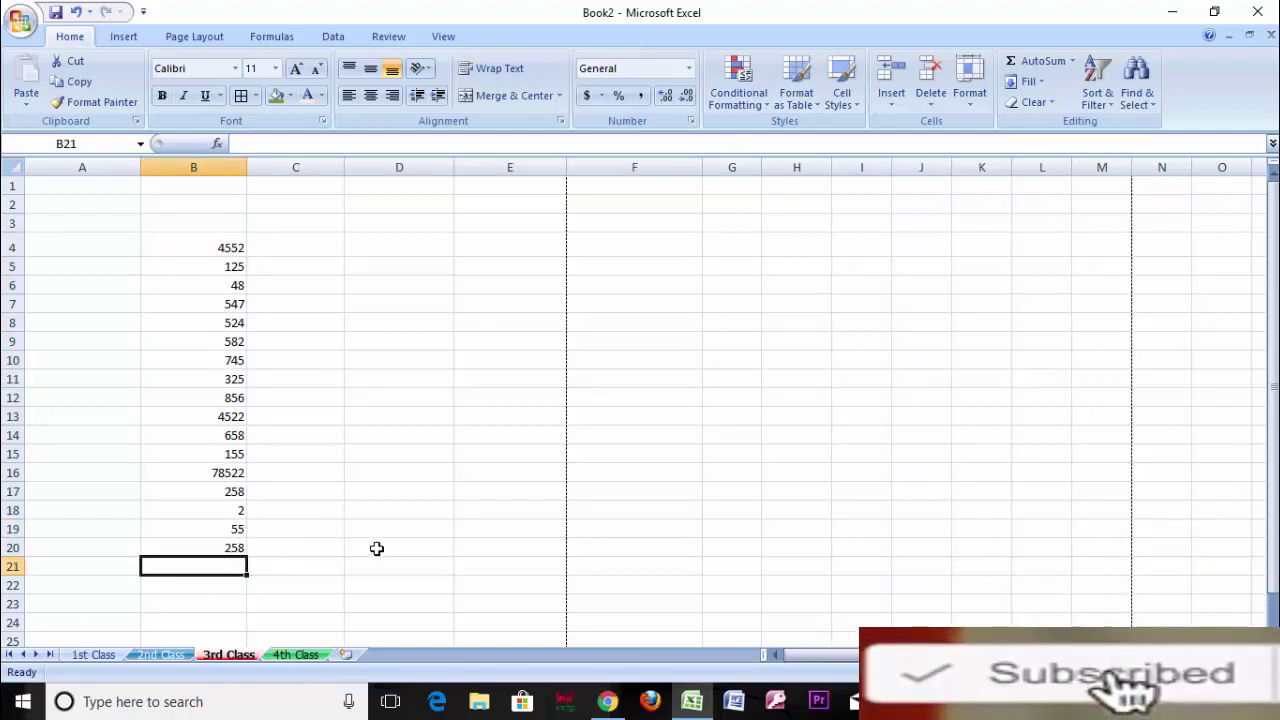
type("=")
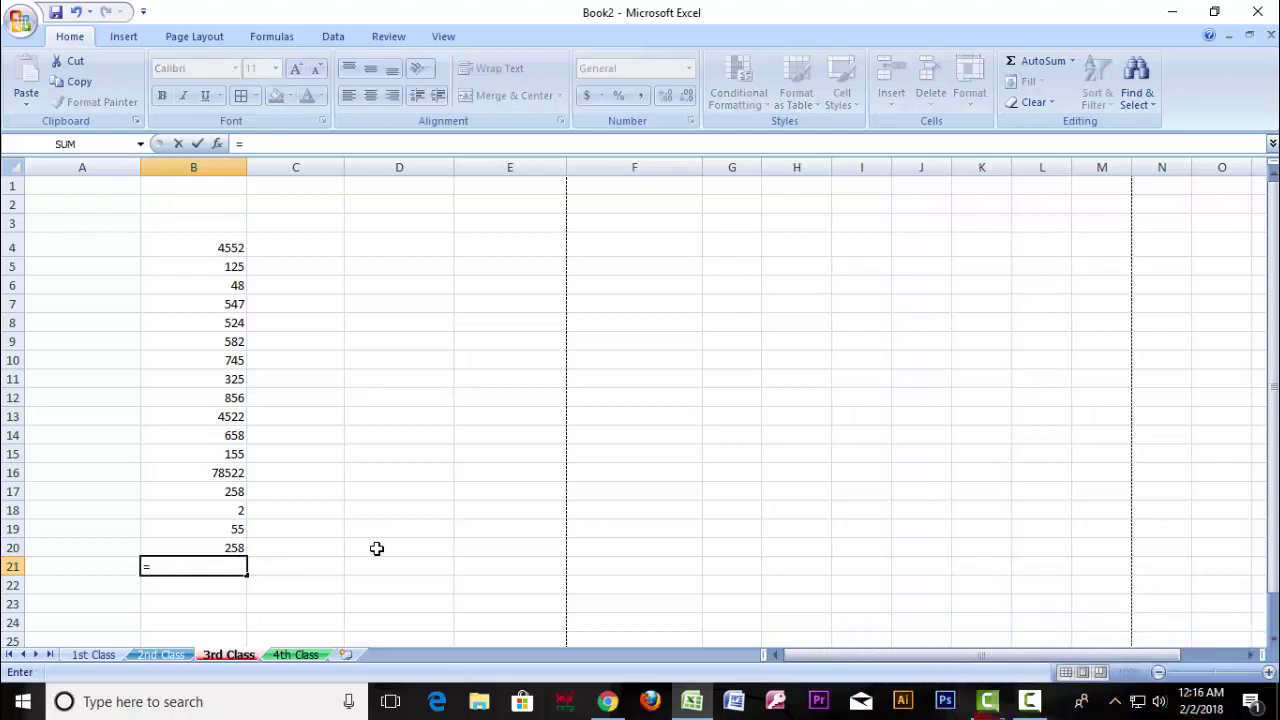
type("sum")
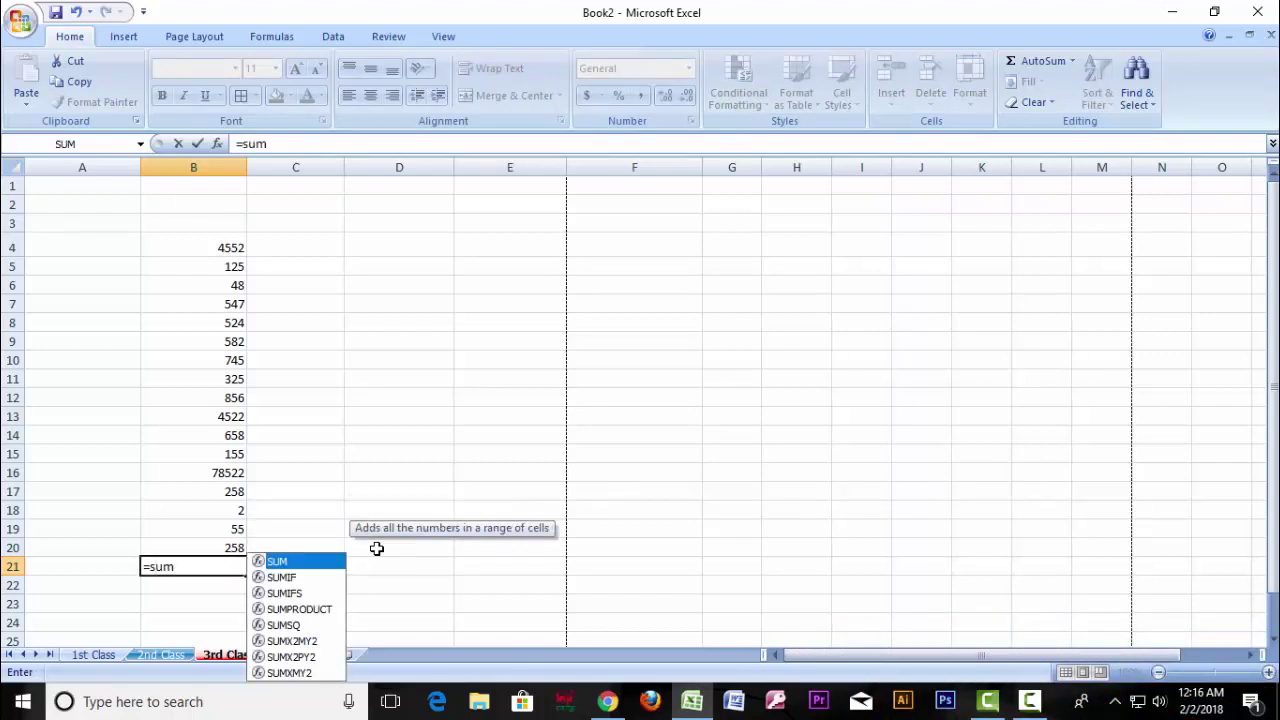
type("(")
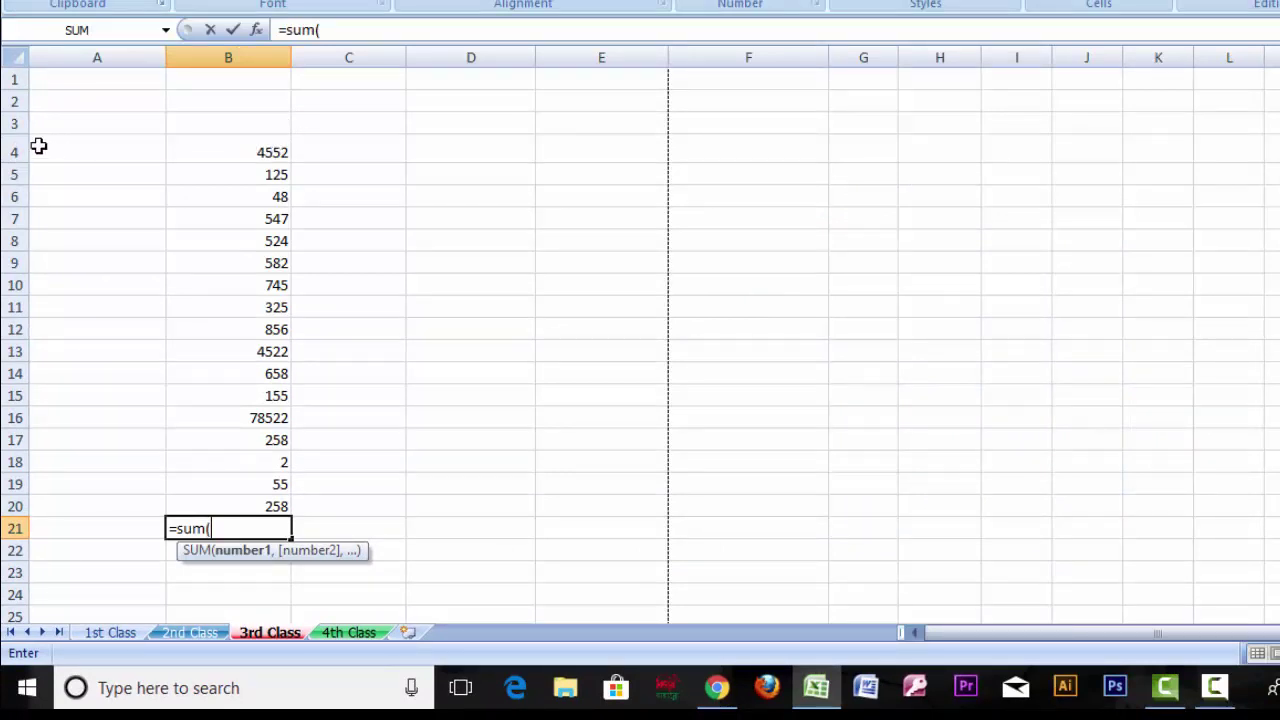
left_click(252, 150)
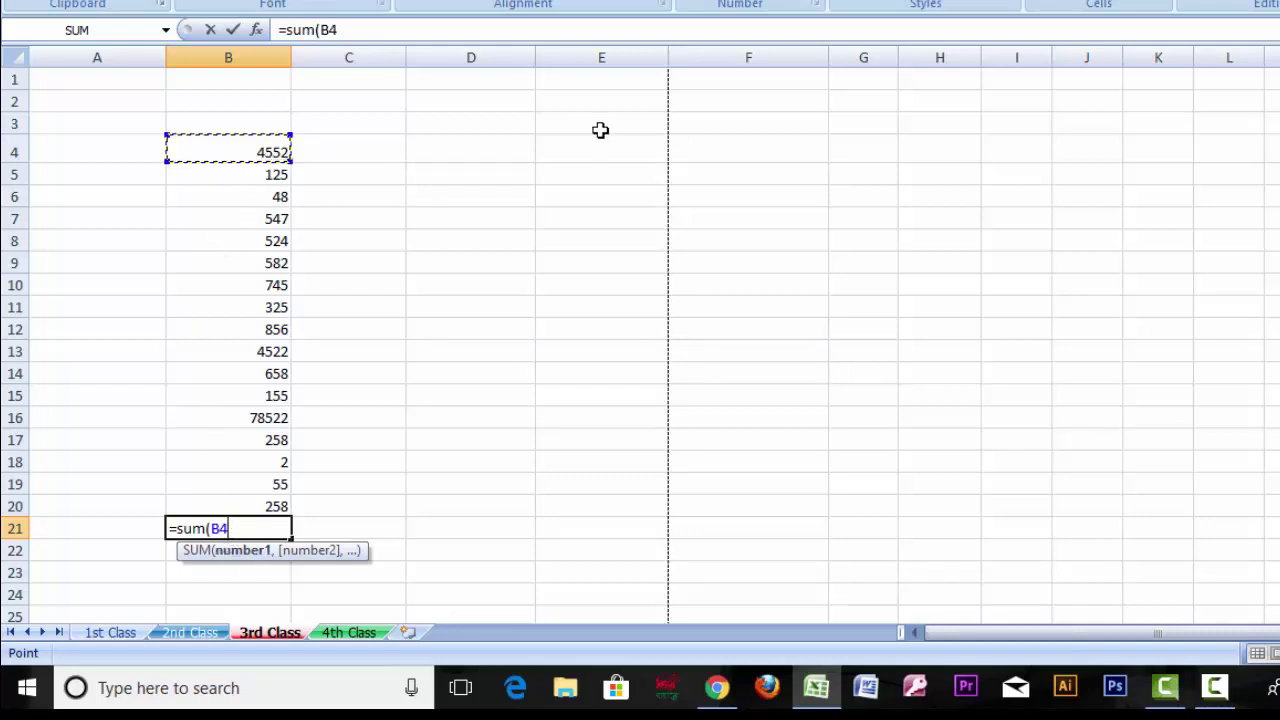
key("F8")
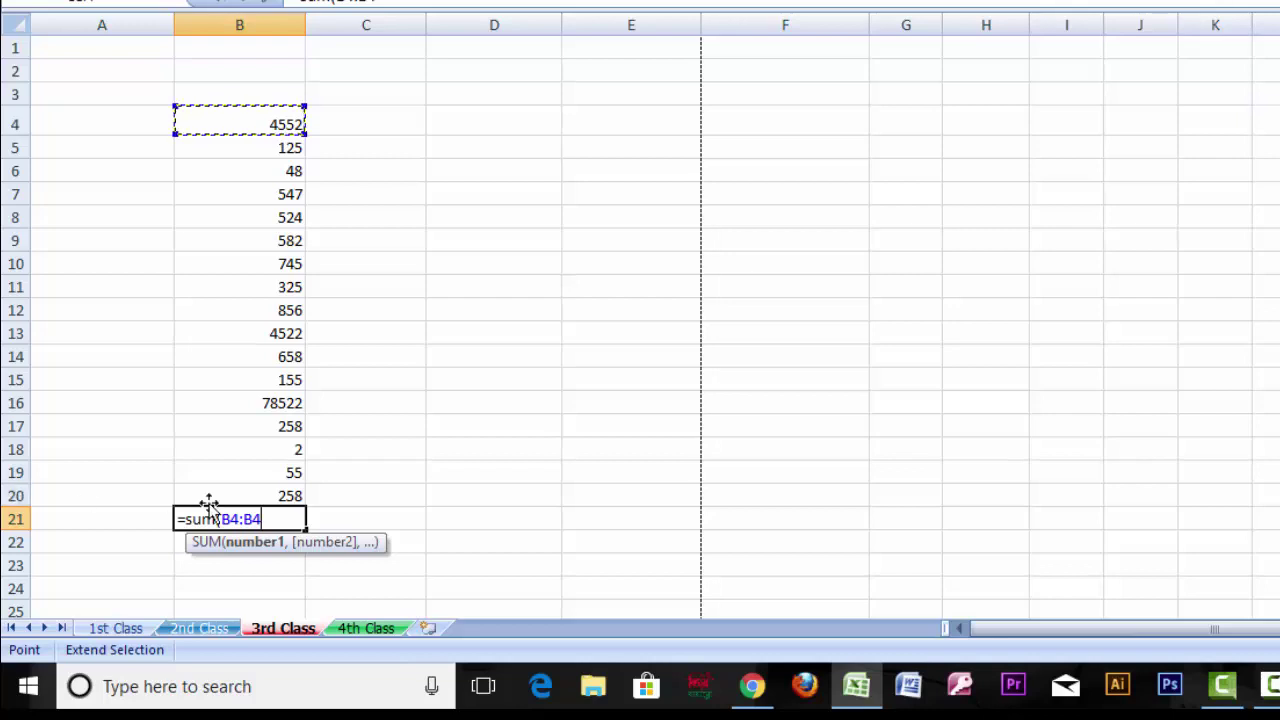
left_click(277, 493)
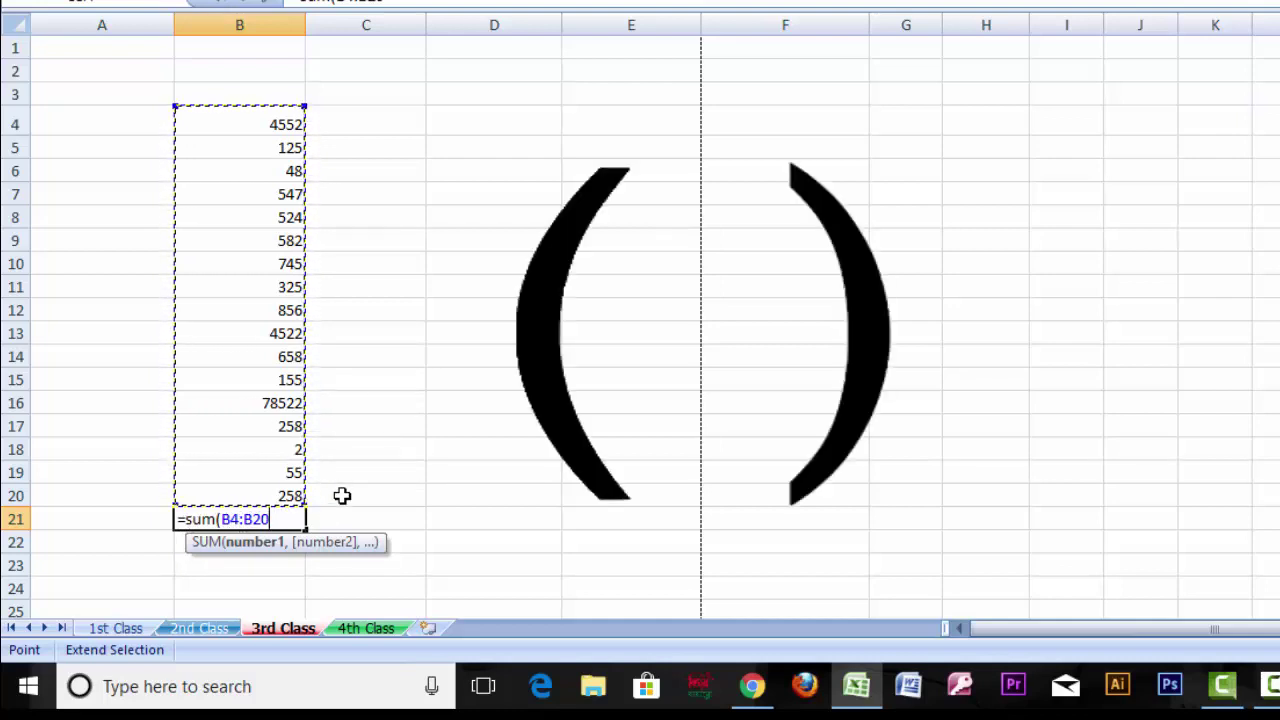
type(")")
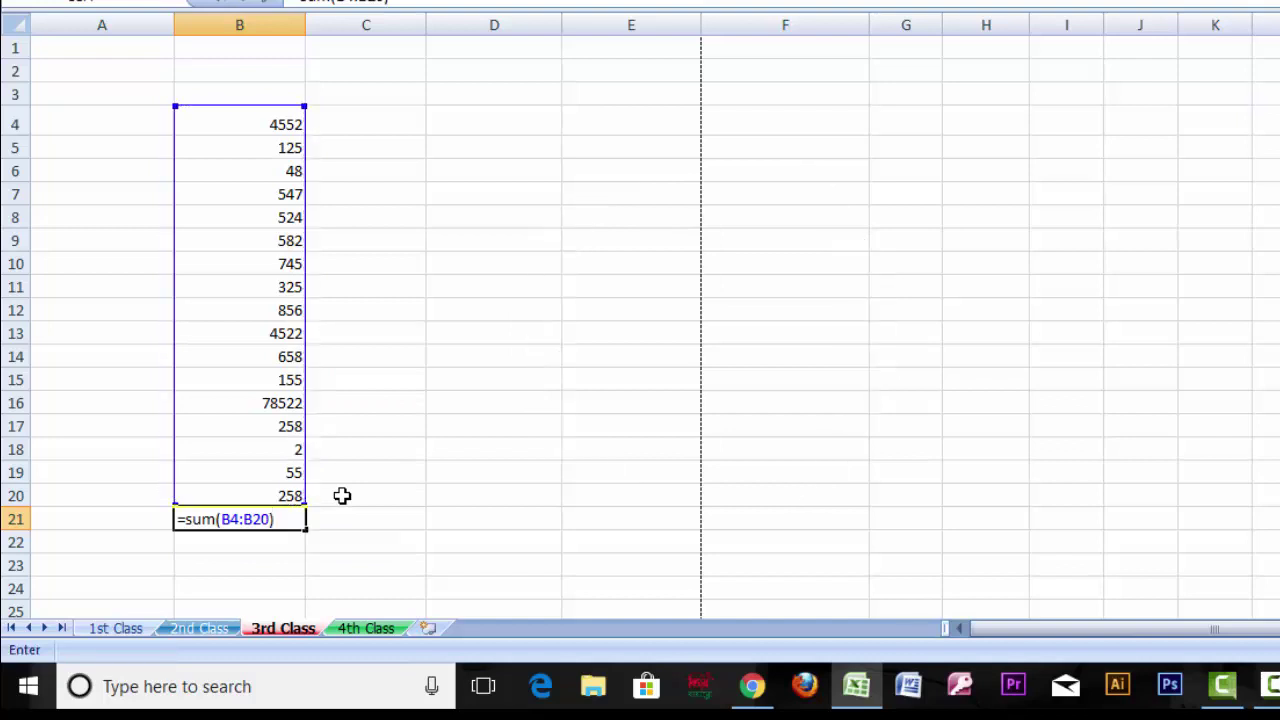
key("Return")
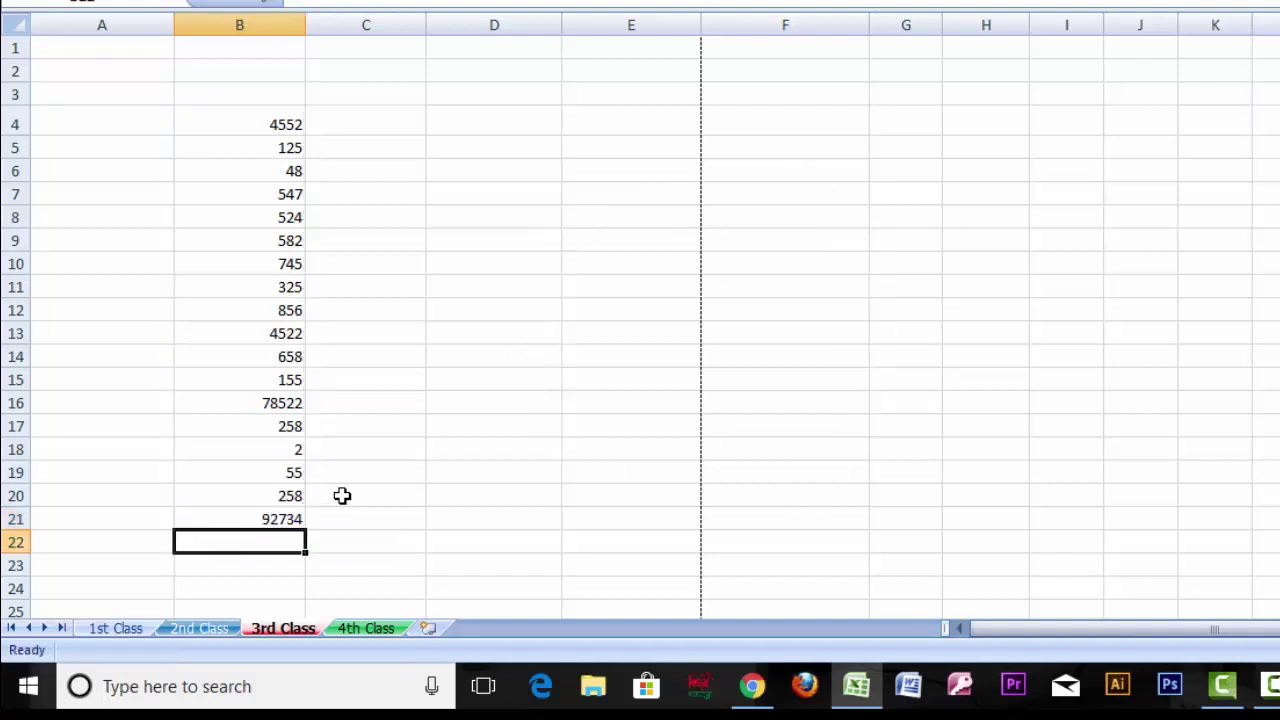
left_click(294, 518)
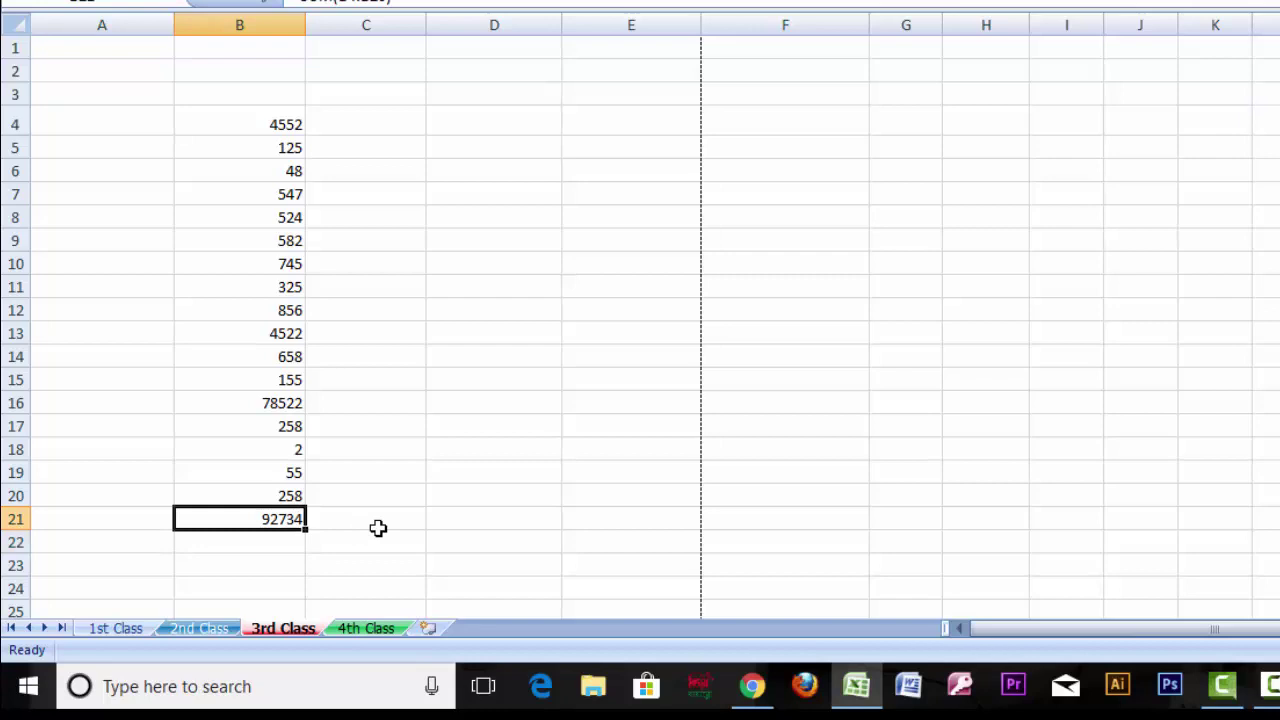
Step: Enter =sum(B4:B21) in D21, showing 185468, and reselect D21
left_click(483, 514)
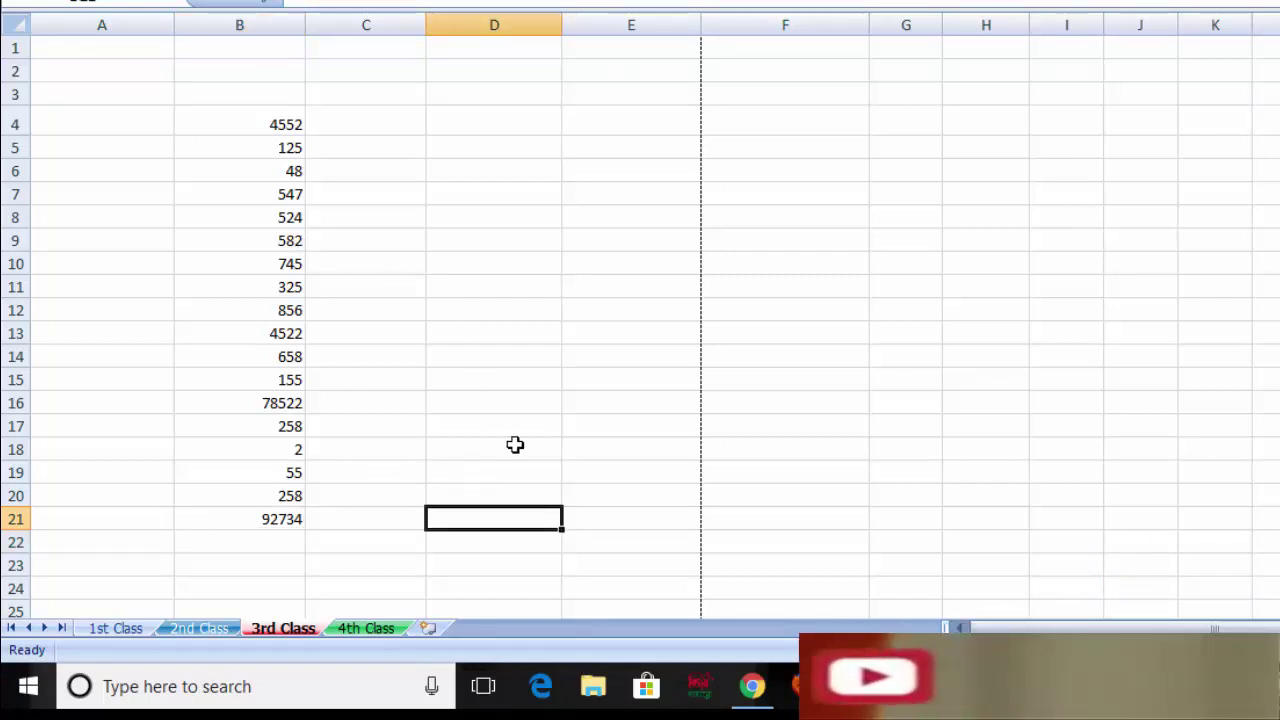
type("=")
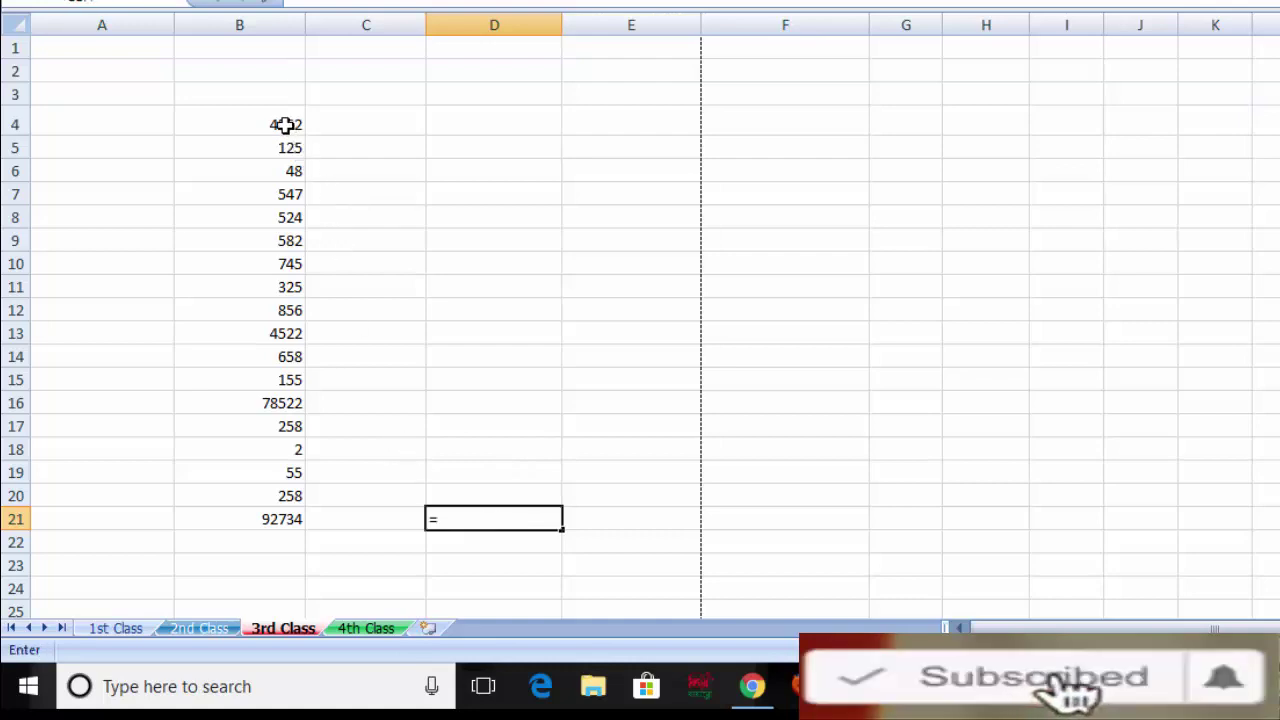
type("sum")
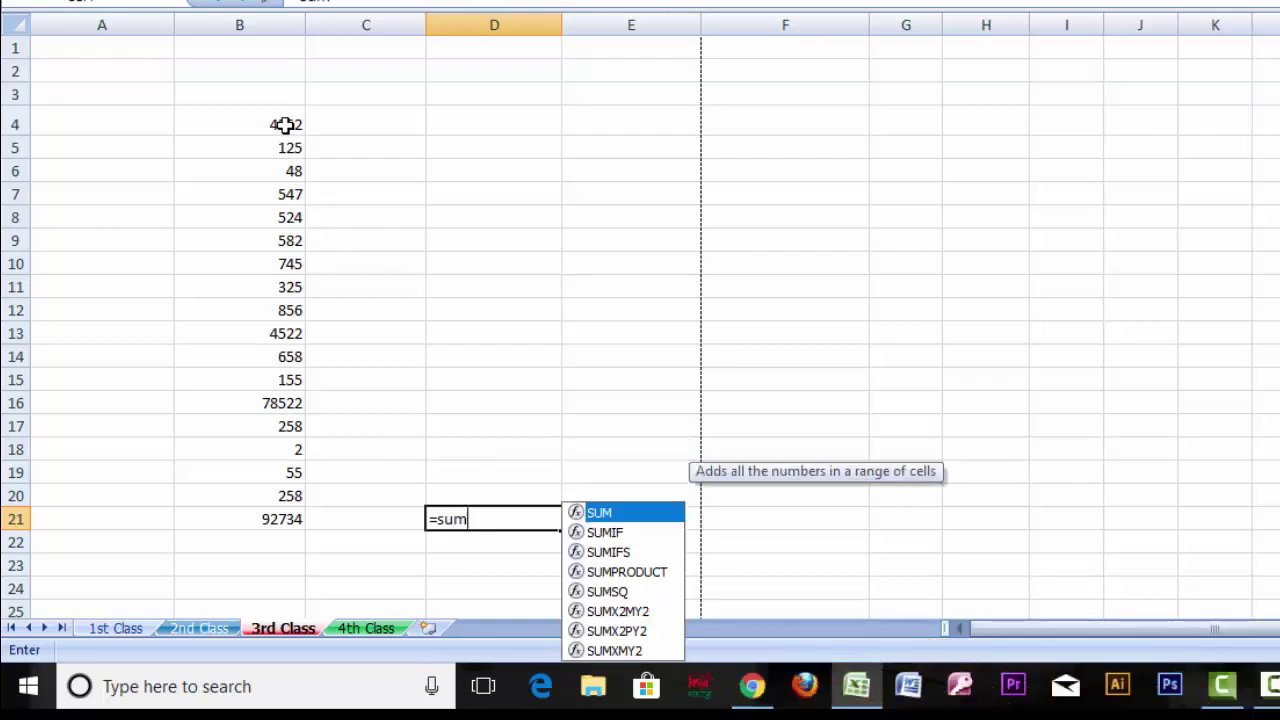
type("(")
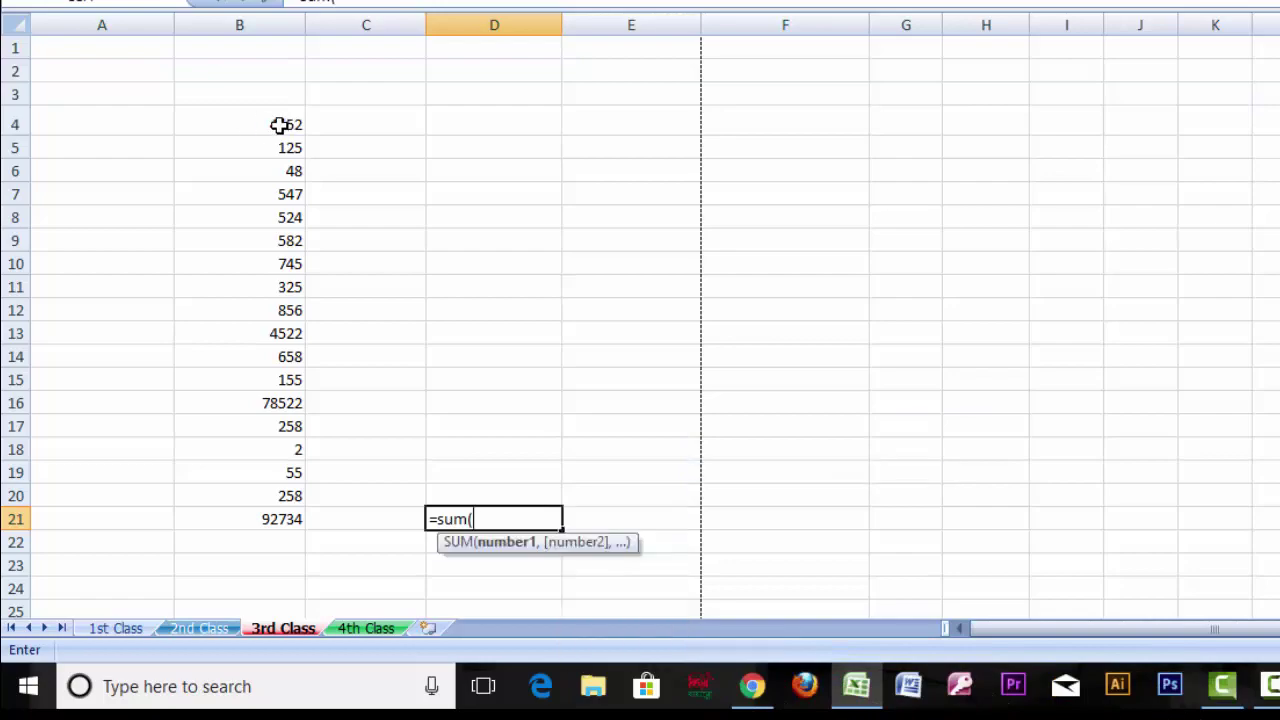
left_click(282, 124)
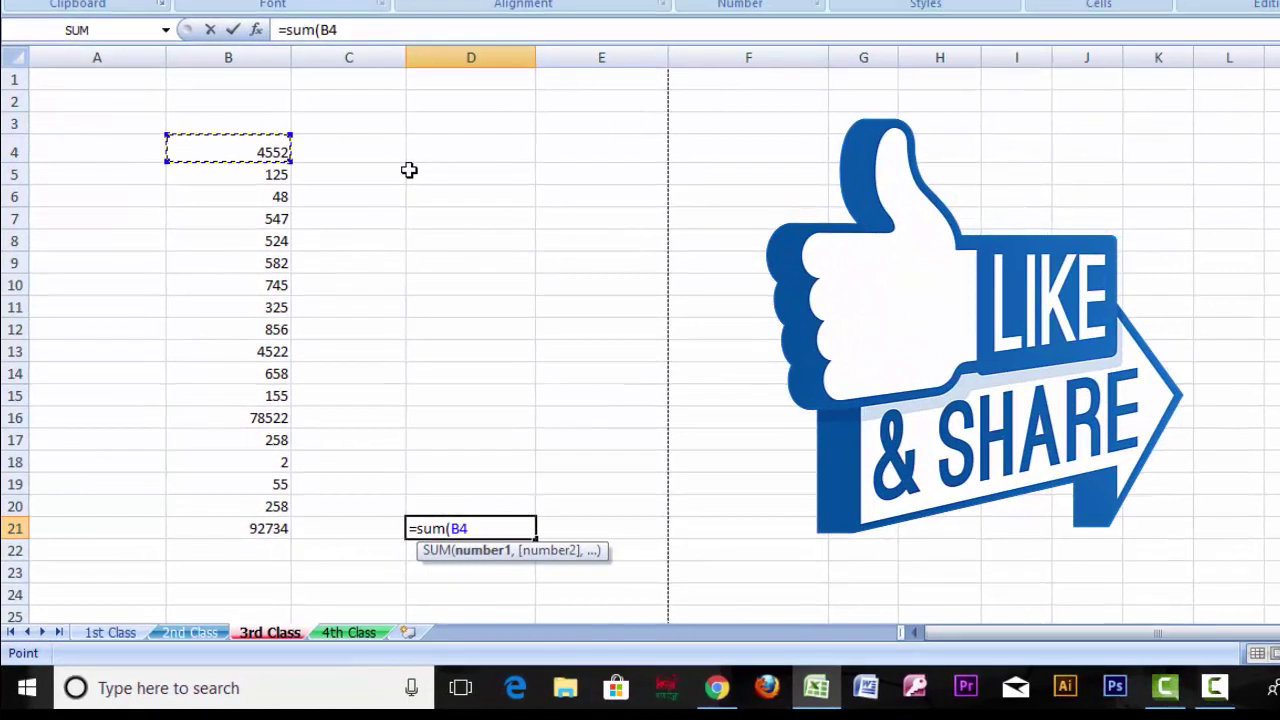
key("F8")
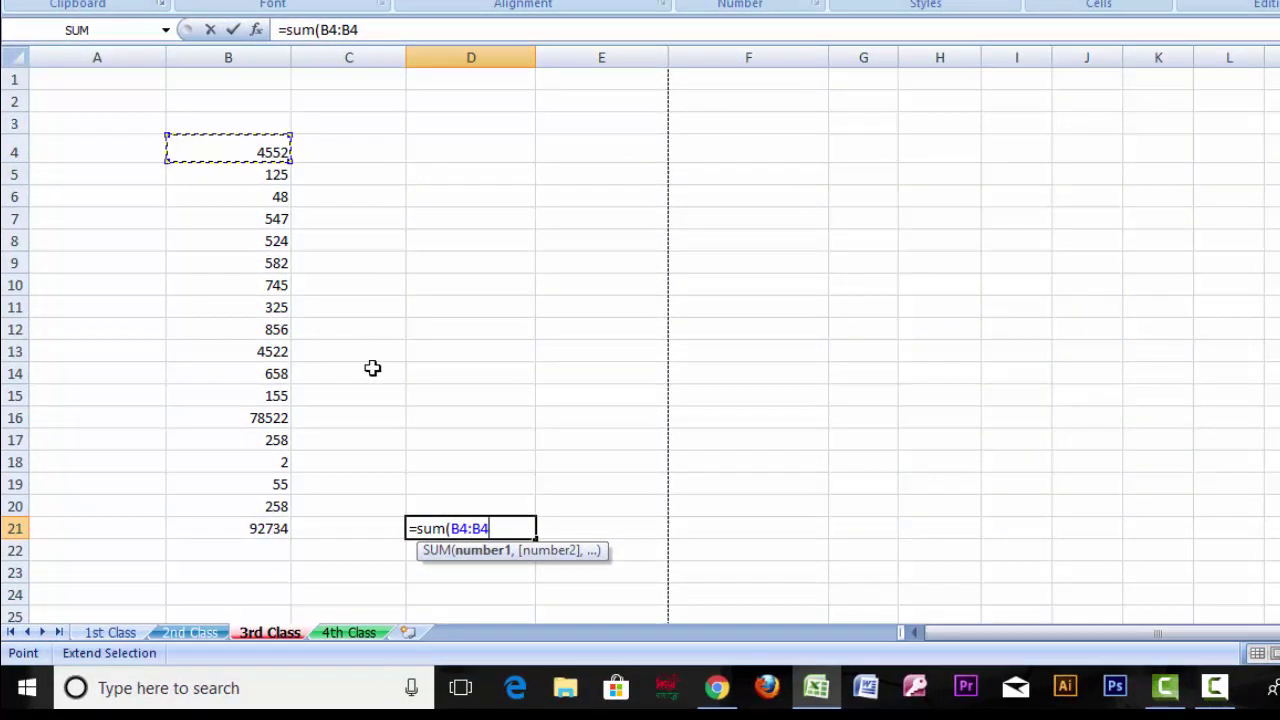
left_click(283, 527)
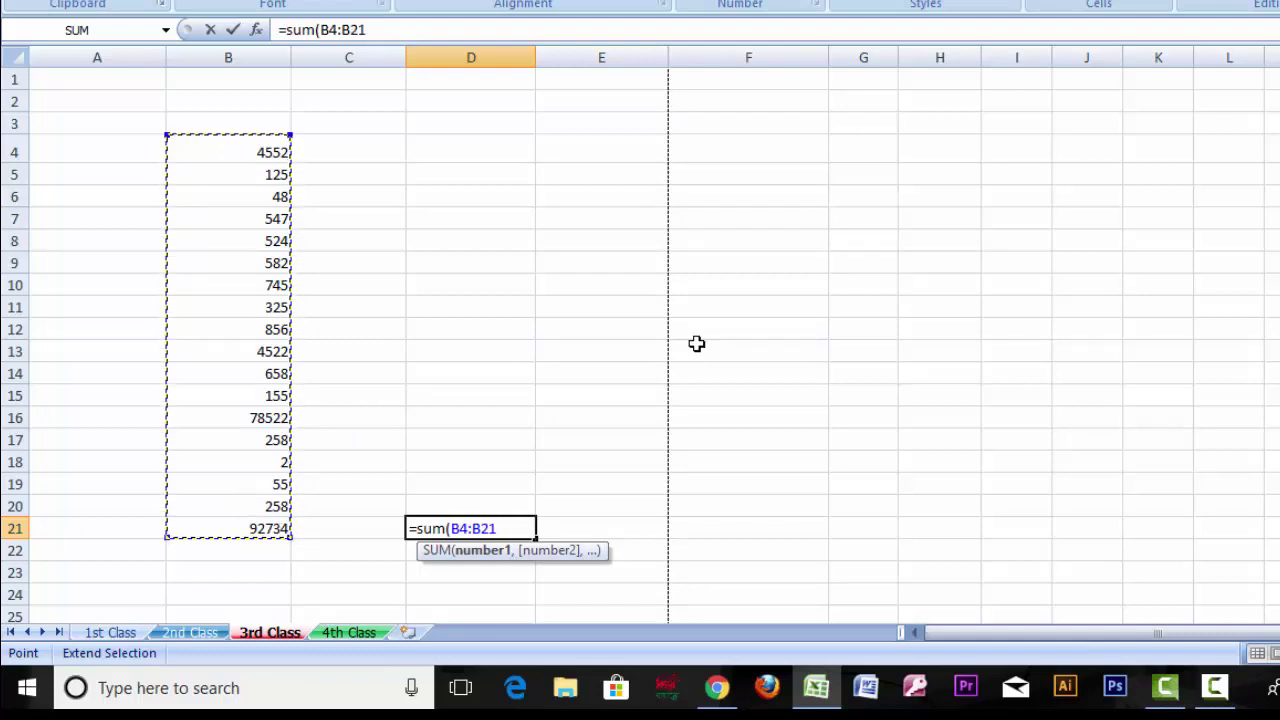
type(")")
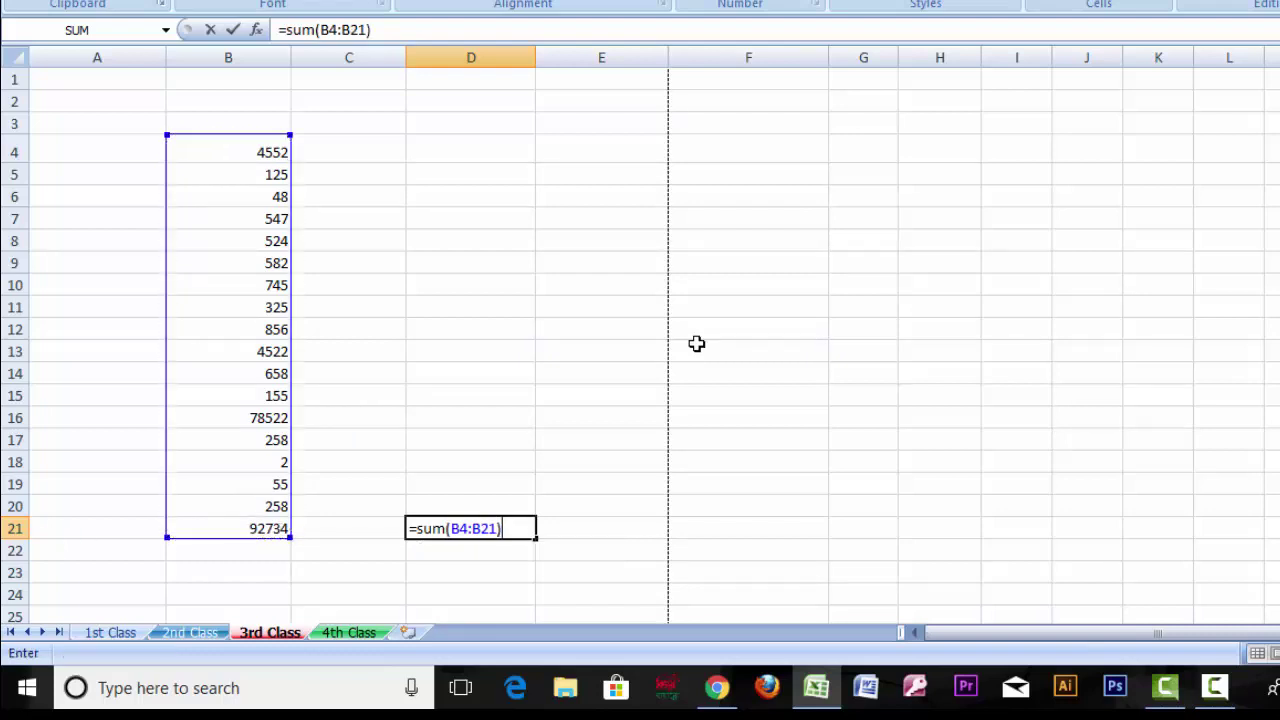
key("Return")
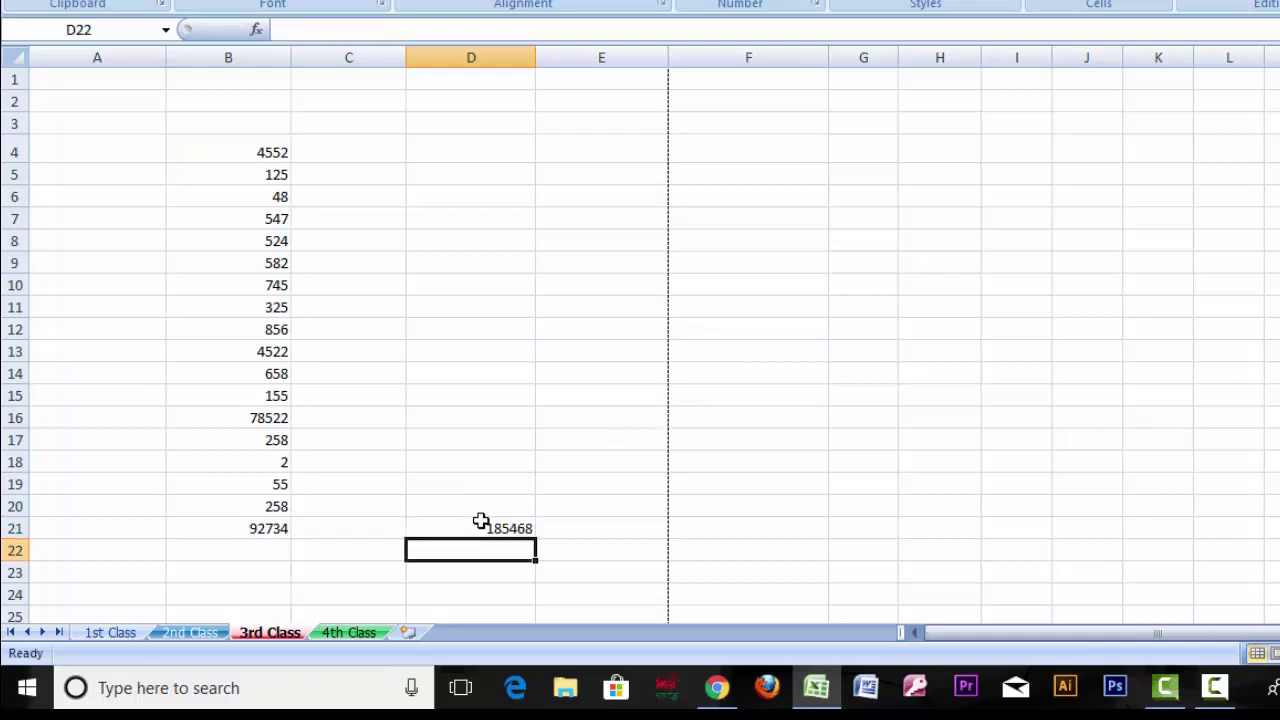
left_click(493, 520)
Step: Delete the D21 total and put =AVERAGE(B4:B21) in B22, showing 10303.77778
key("Delete")
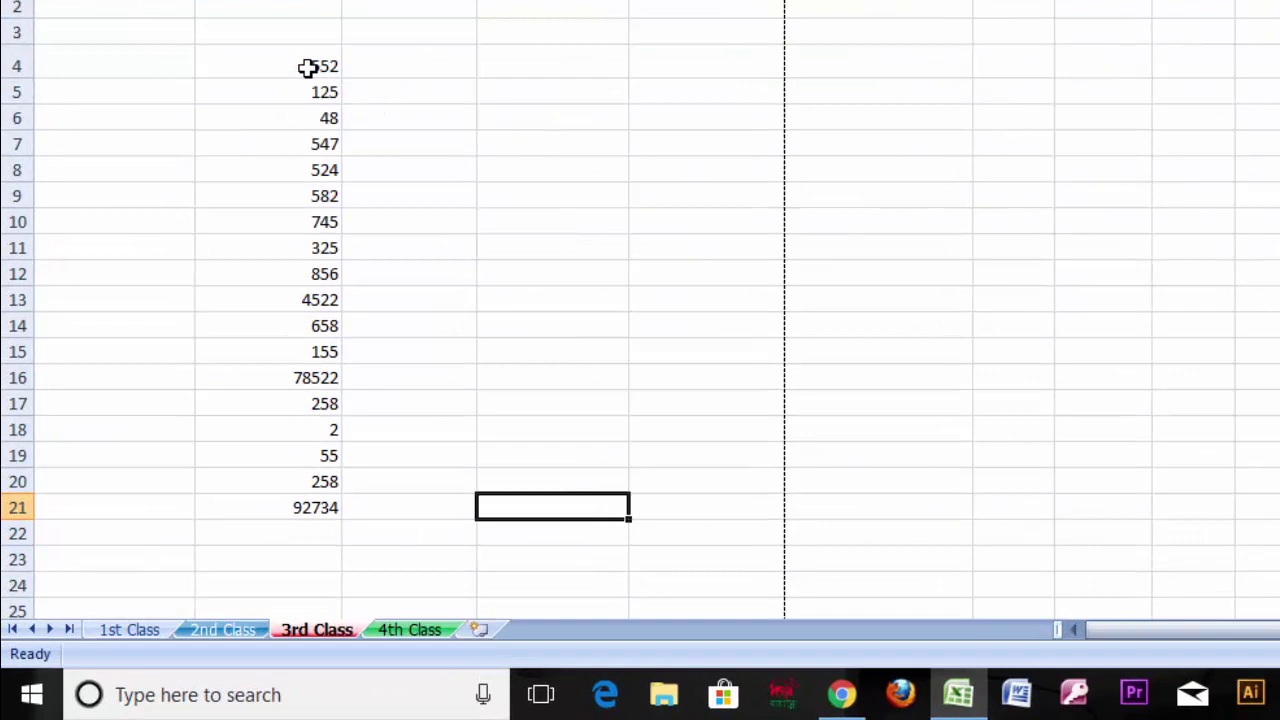
left_click_drag(307, 67, 310, 510)
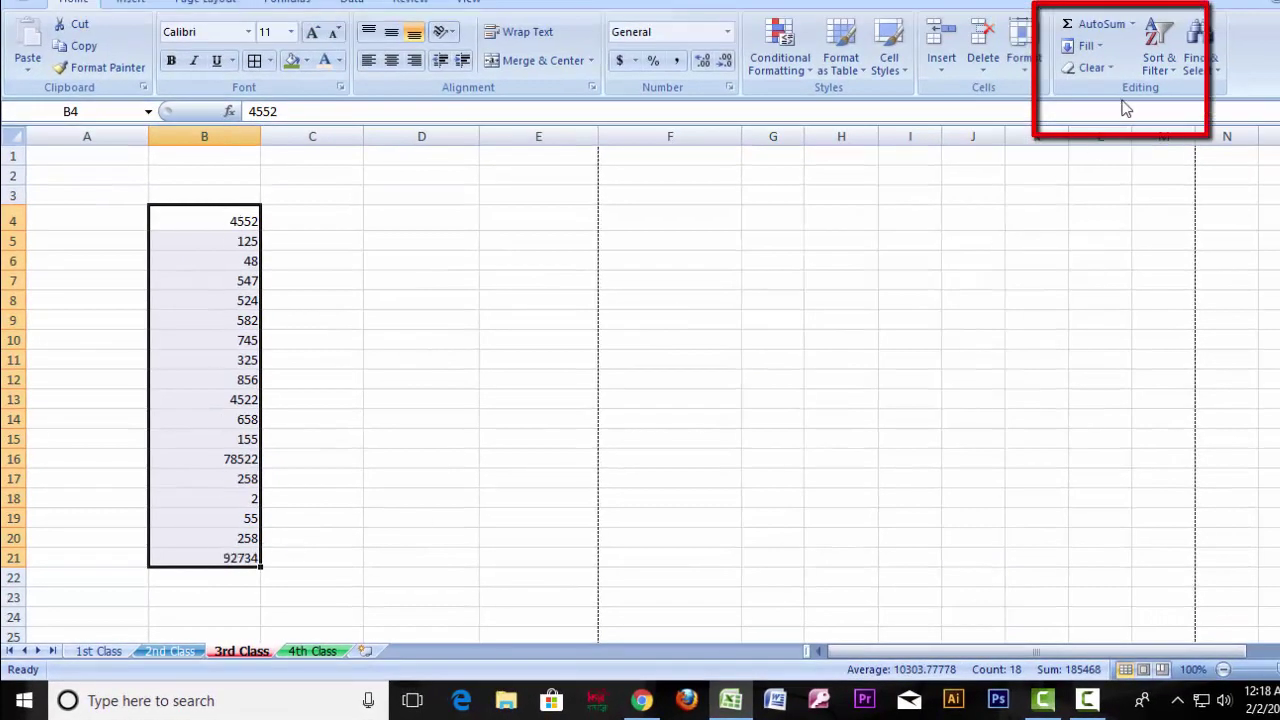
left_click(1135, 29)
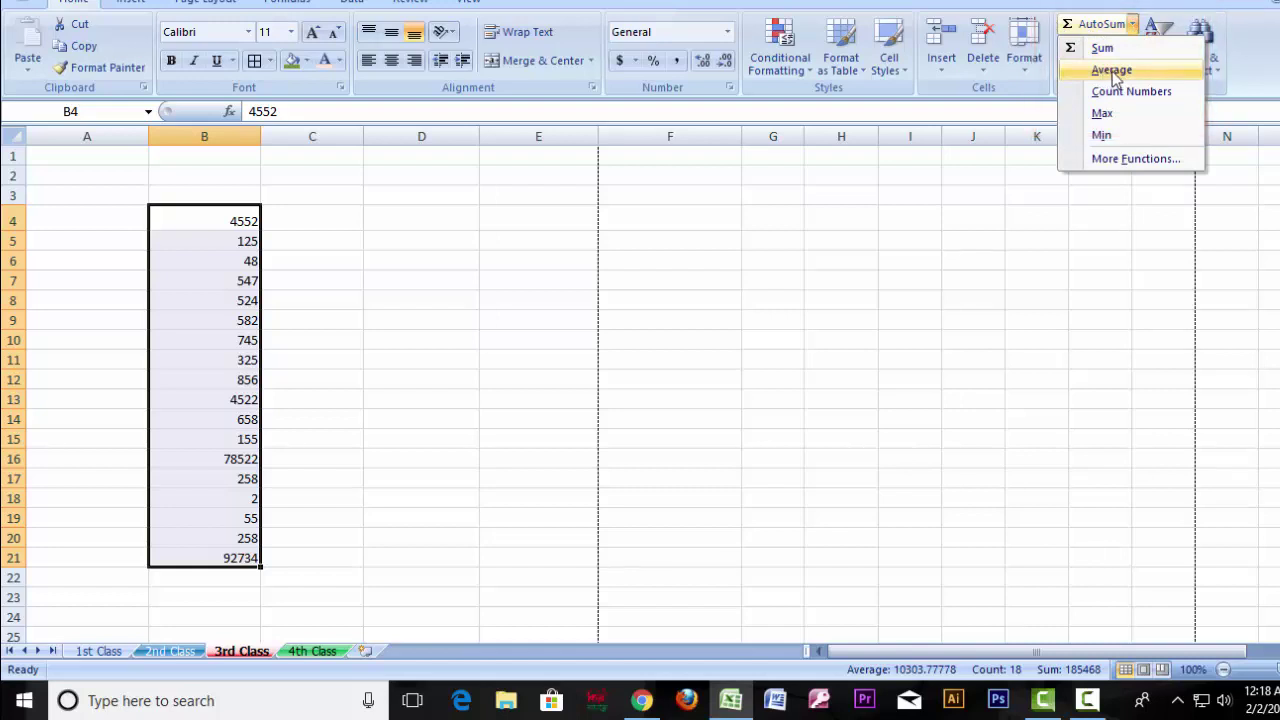
left_click(1113, 72)
left_click(242, 575)
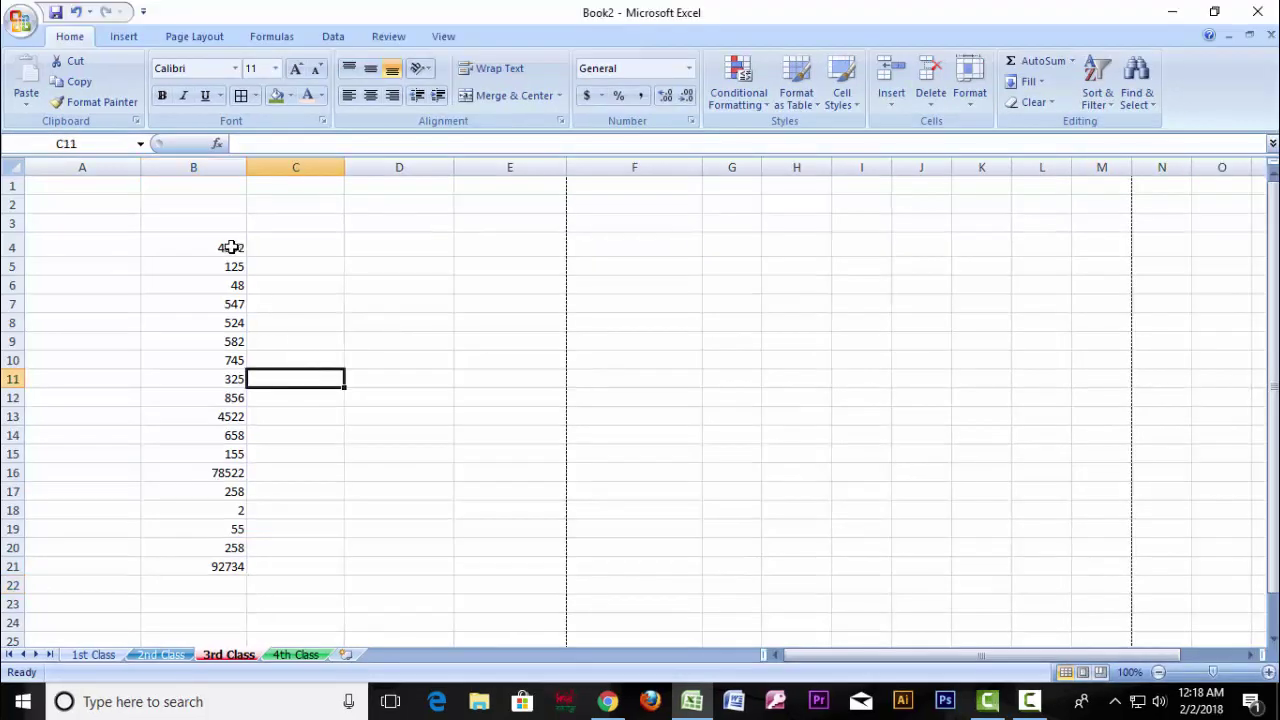
Step: Count B4:B21 into B22 (18) with AutoSum Count Numbers, delete it, and reselect B4:B21
left_click_drag(231, 247, 230, 557)
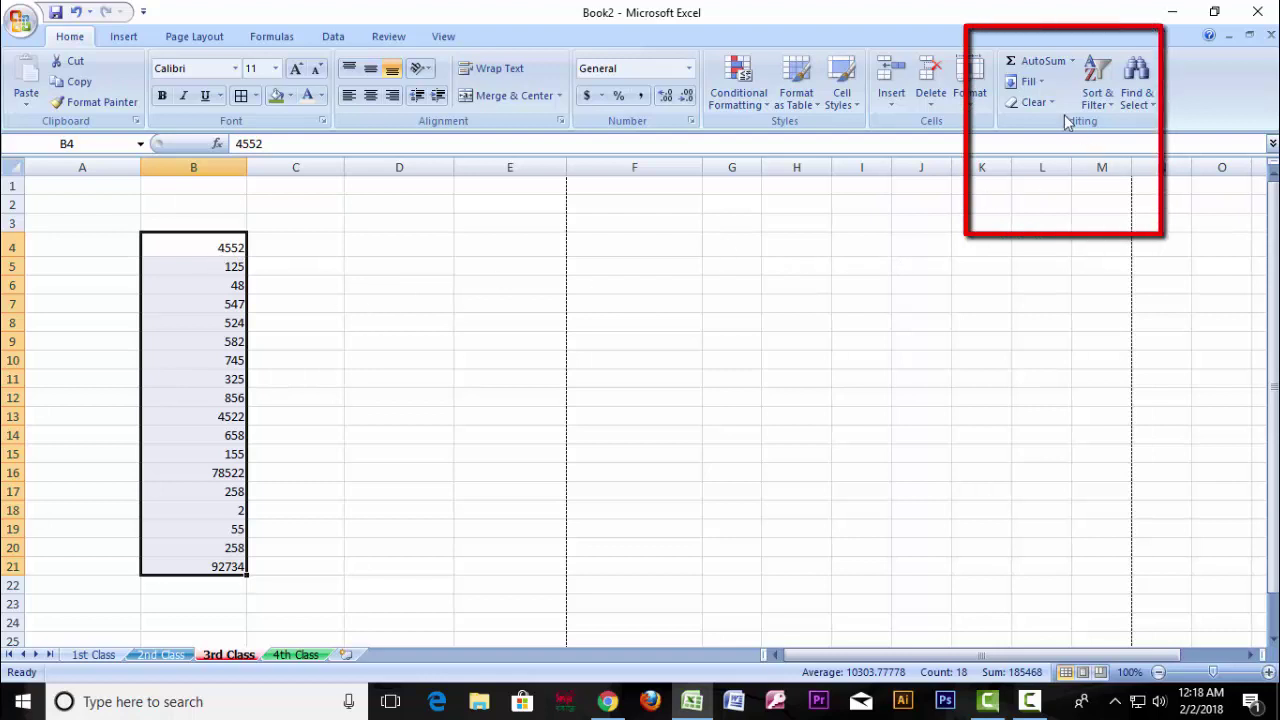
left_click(1072, 61)
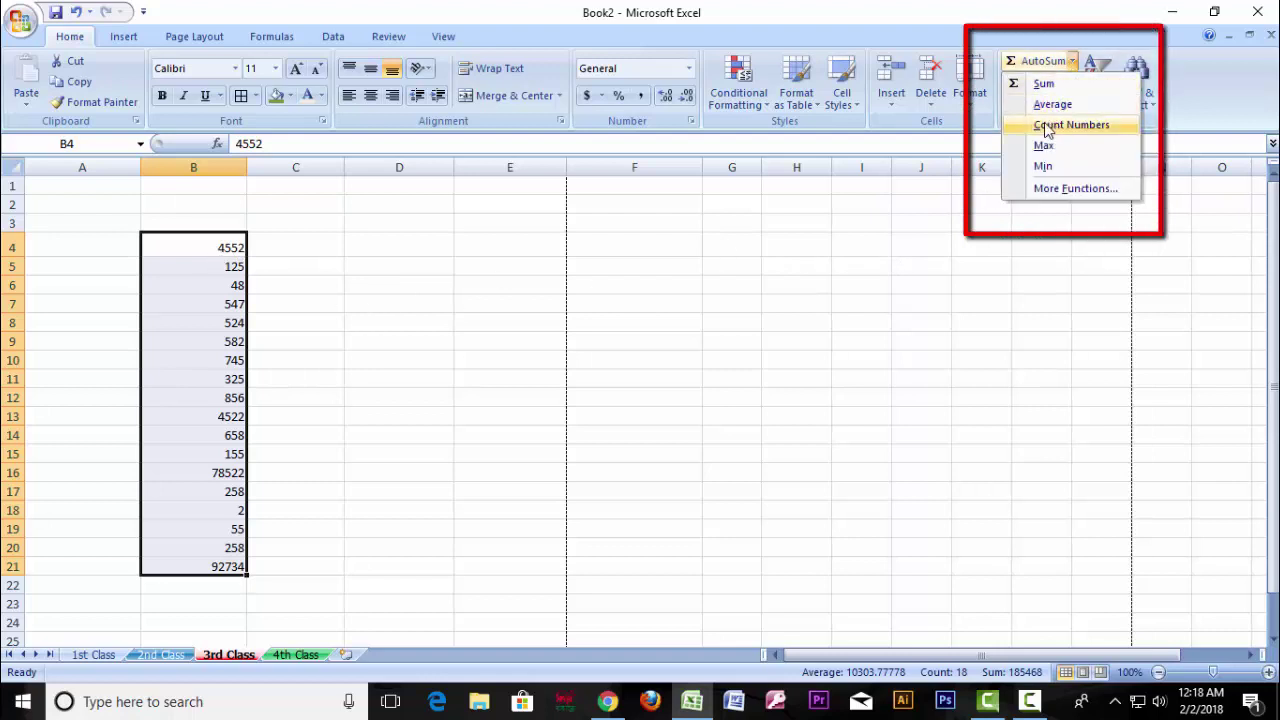
left_click(1075, 126)
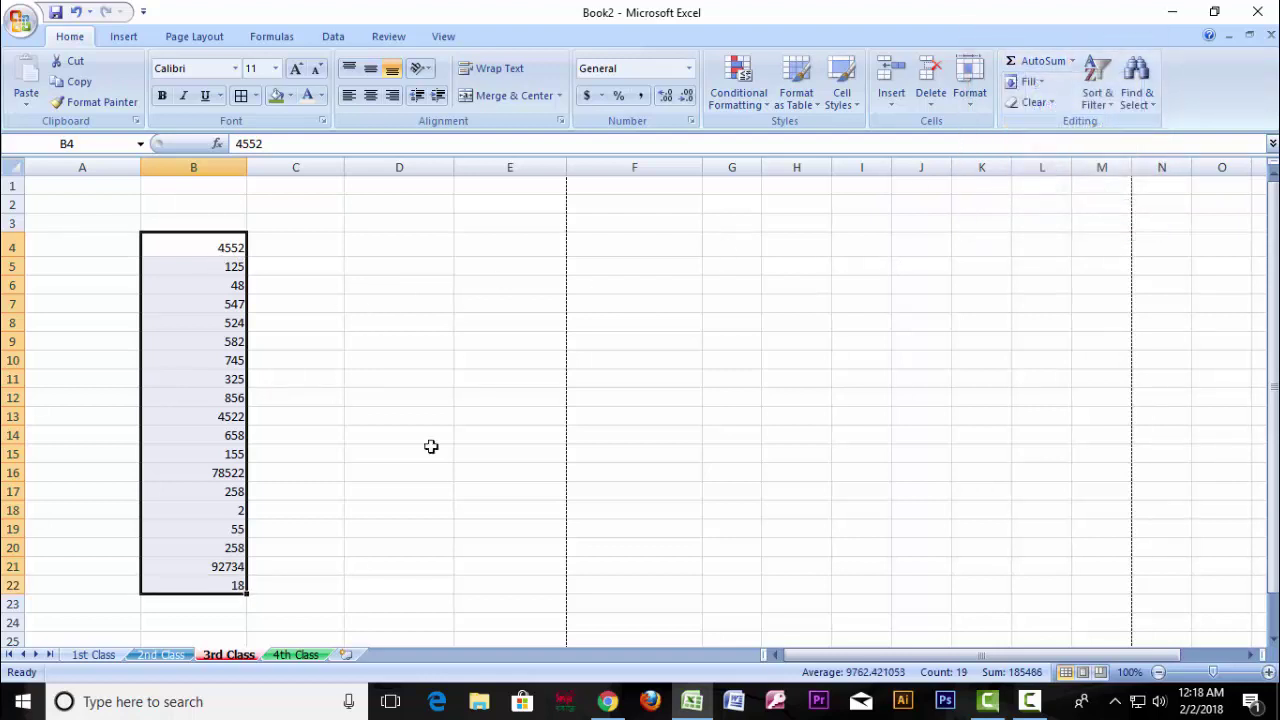
left_click(237, 586)
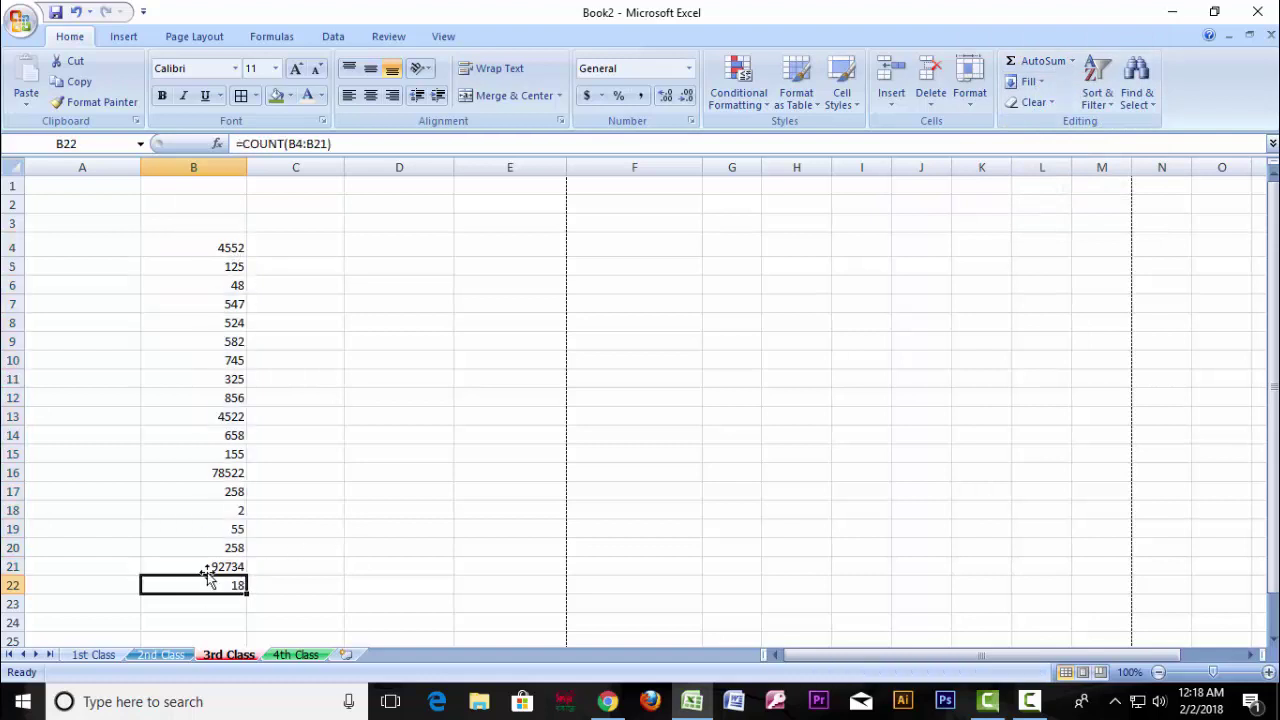
key("Delete")
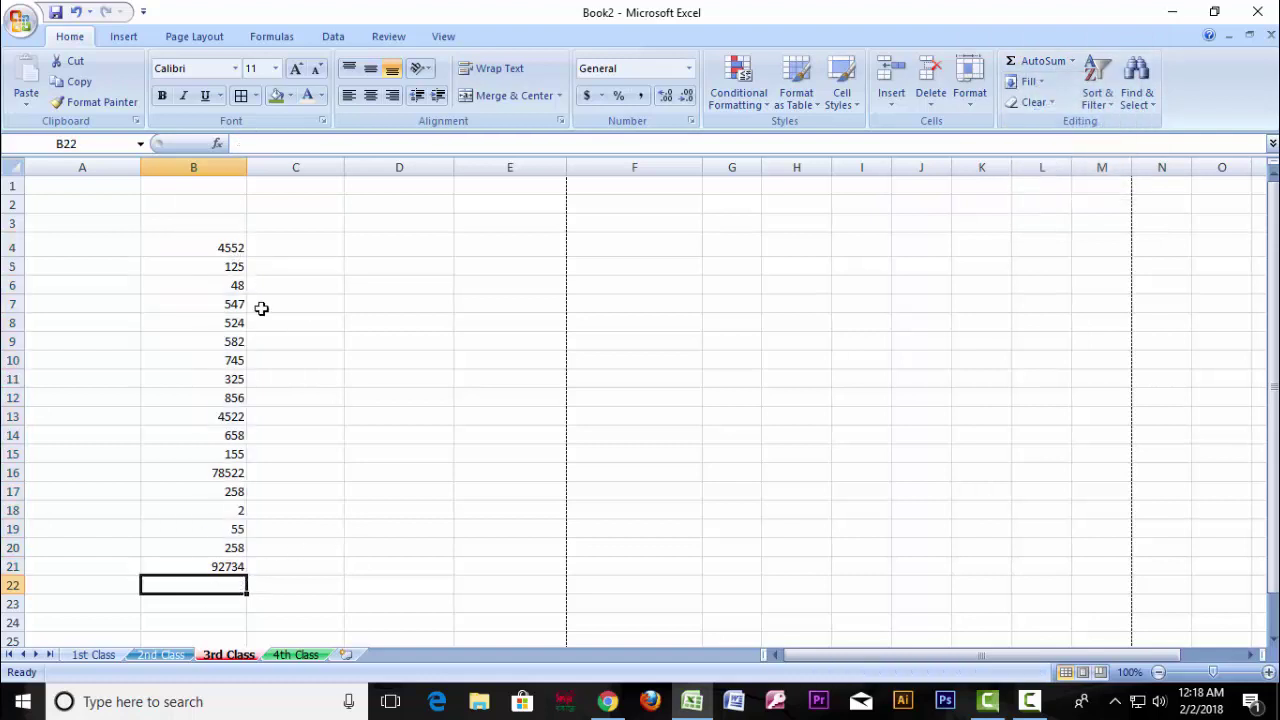
left_click_drag(221, 254, 223, 565)
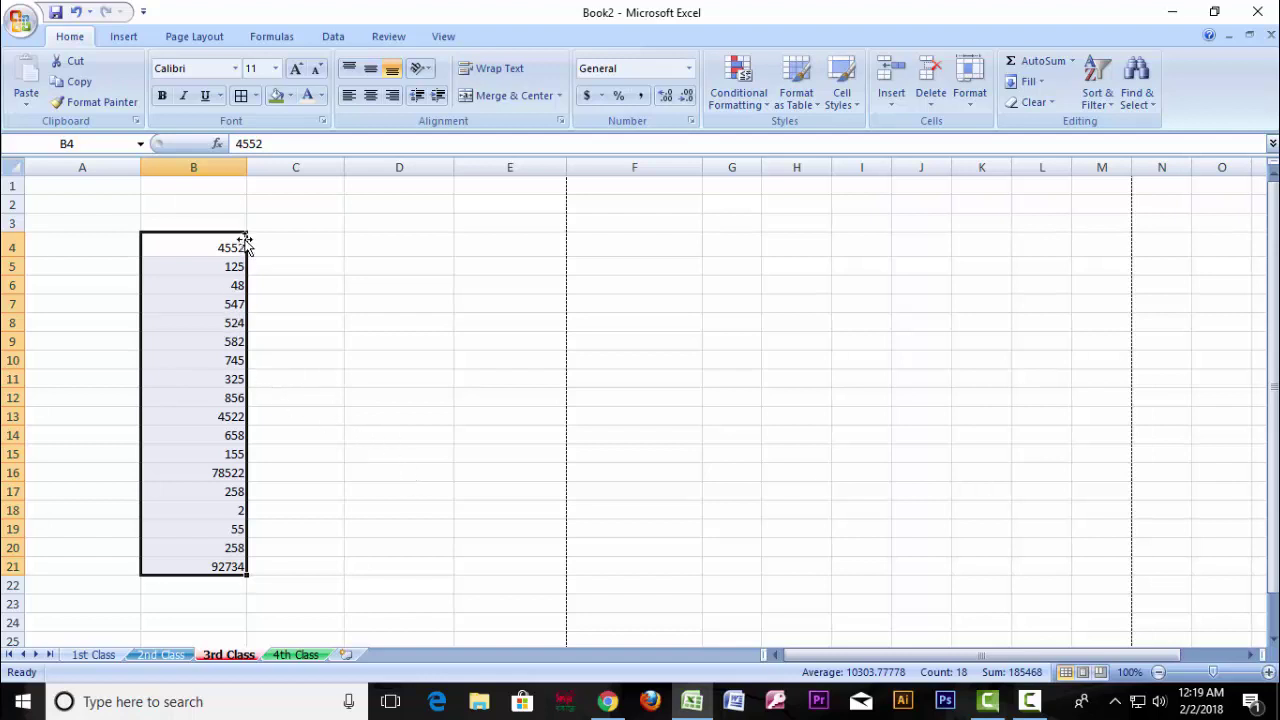
Step: Show the maximum of B4:B21, 92734, in B22, then delete it
left_click(1072, 61)
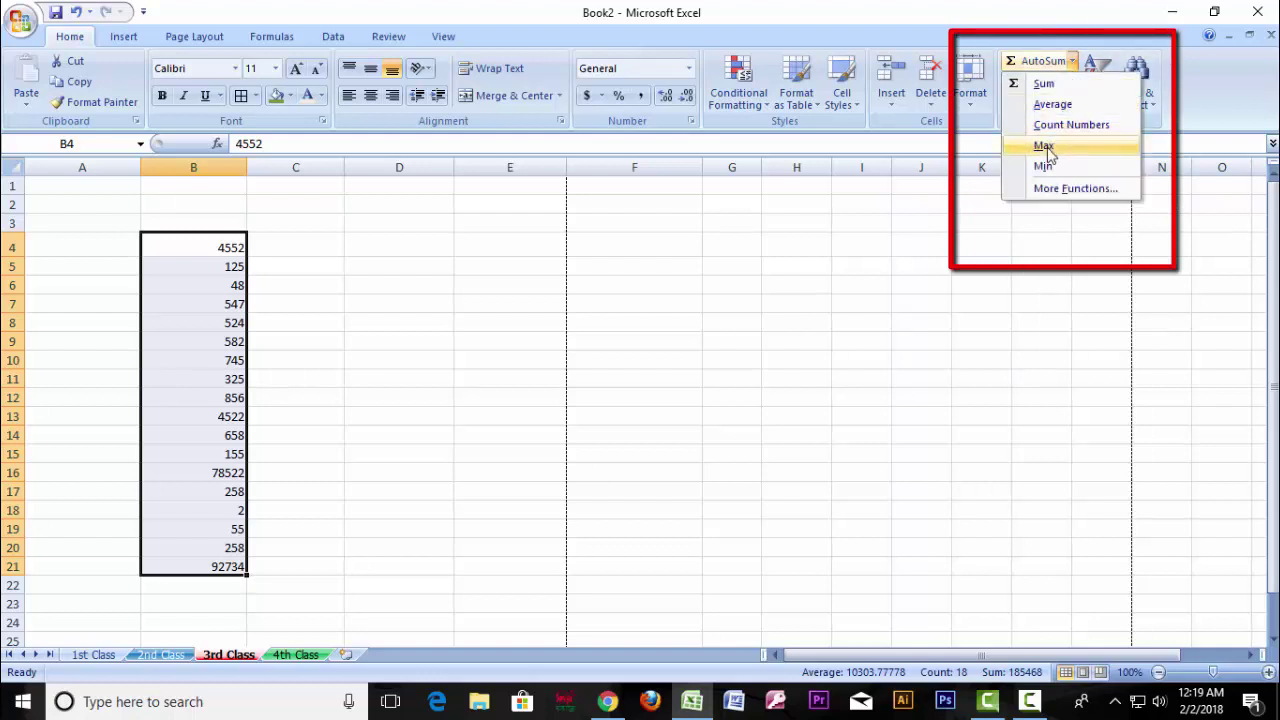
left_click(1044, 146)
left_click(220, 586)
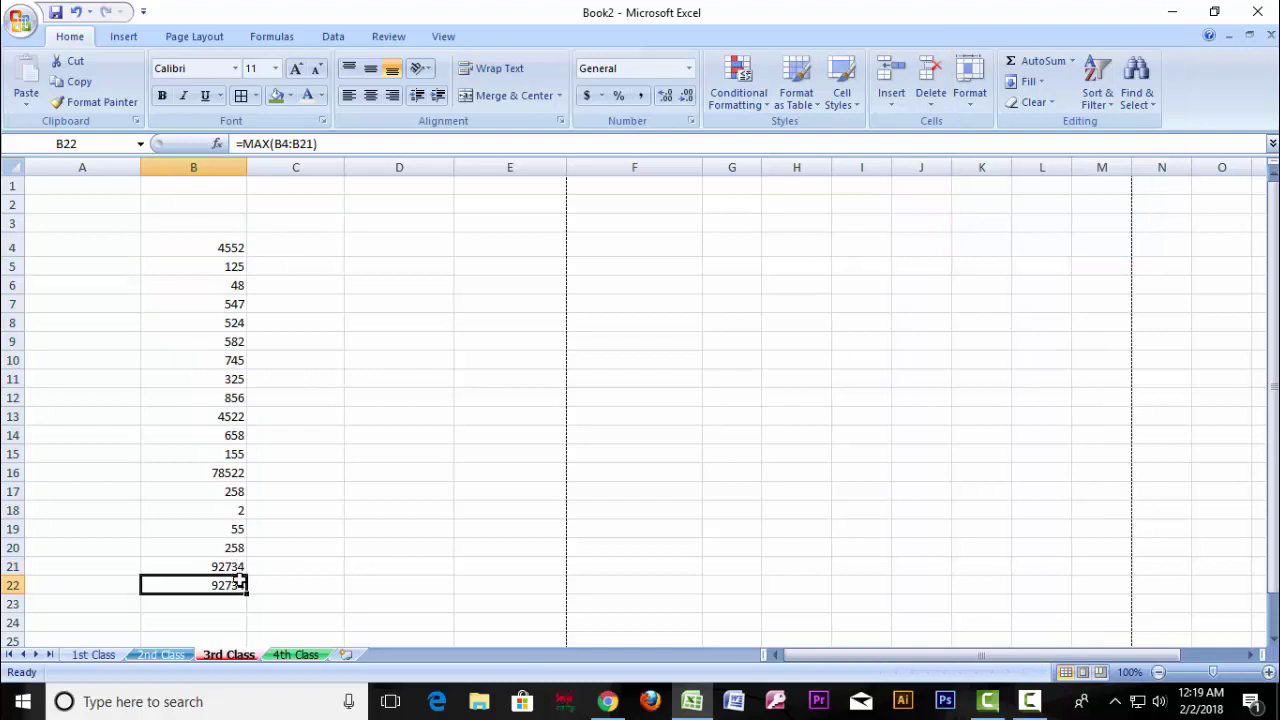
key("Delete")
Step: Put the minimum of B4:B21, 2, in B22 with AutoSum Min
left_click_drag(232, 250, 212, 566)
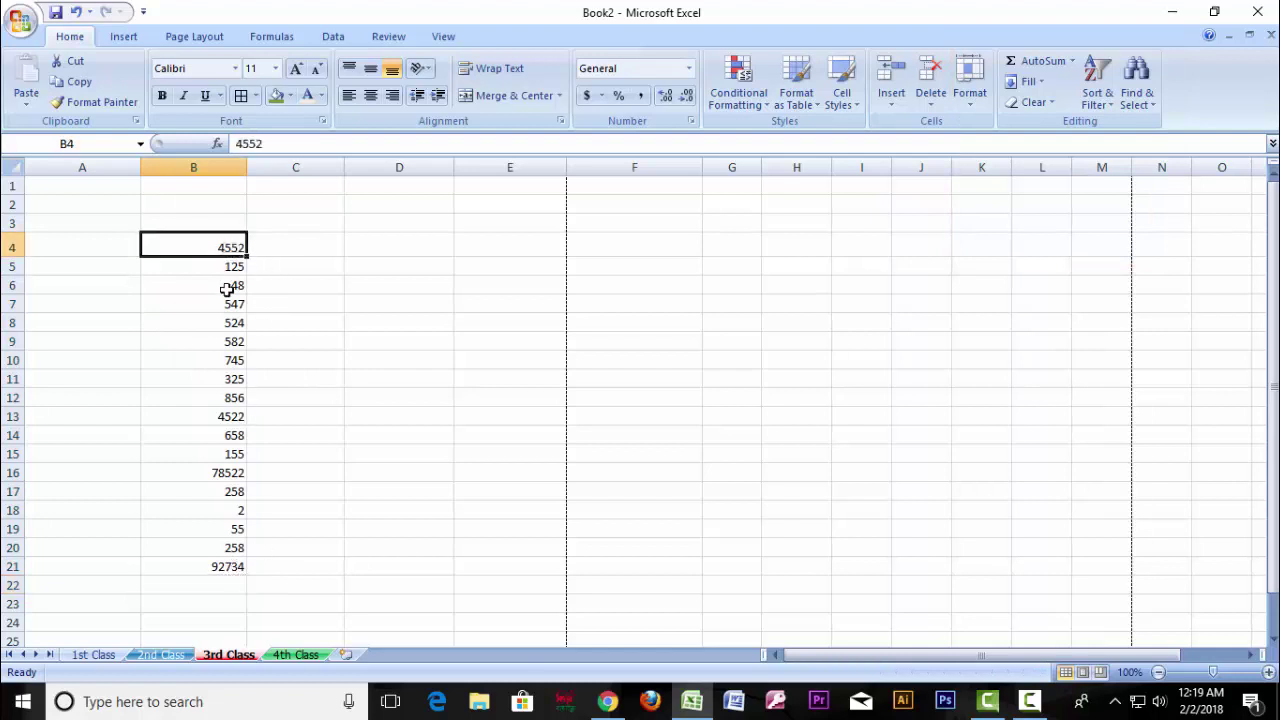
left_click(1072, 61)
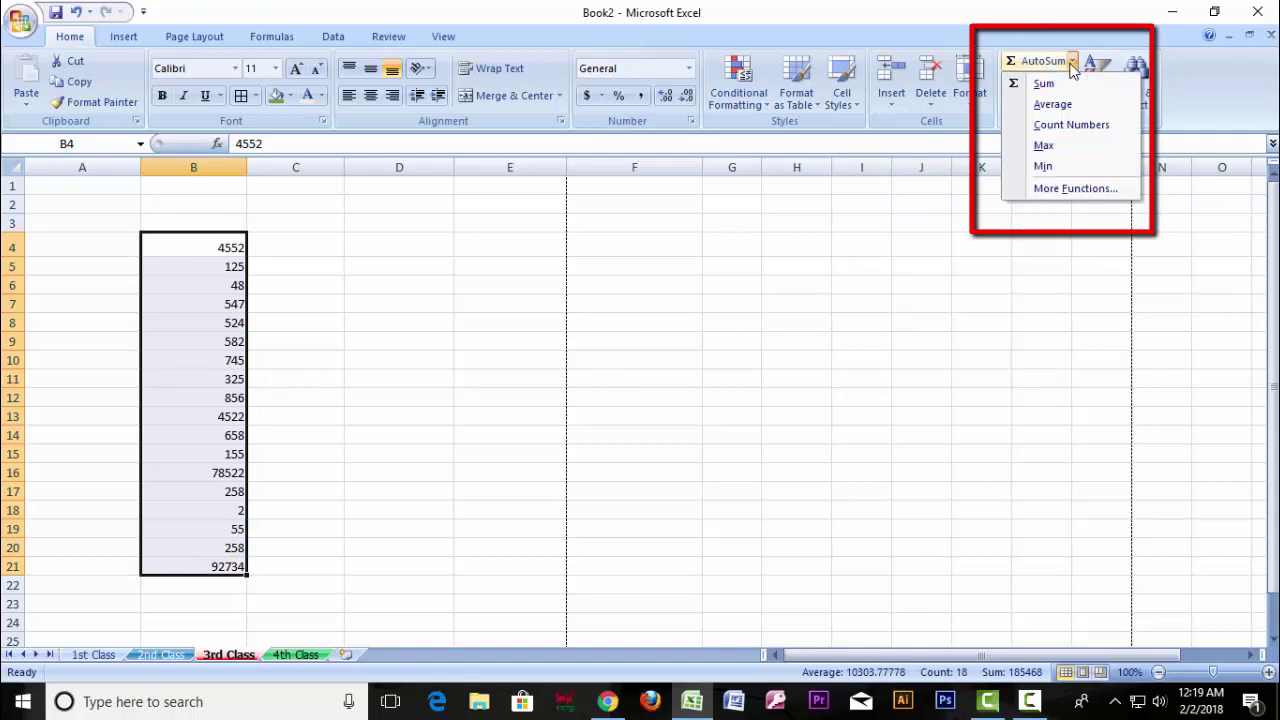
left_click(1044, 166)
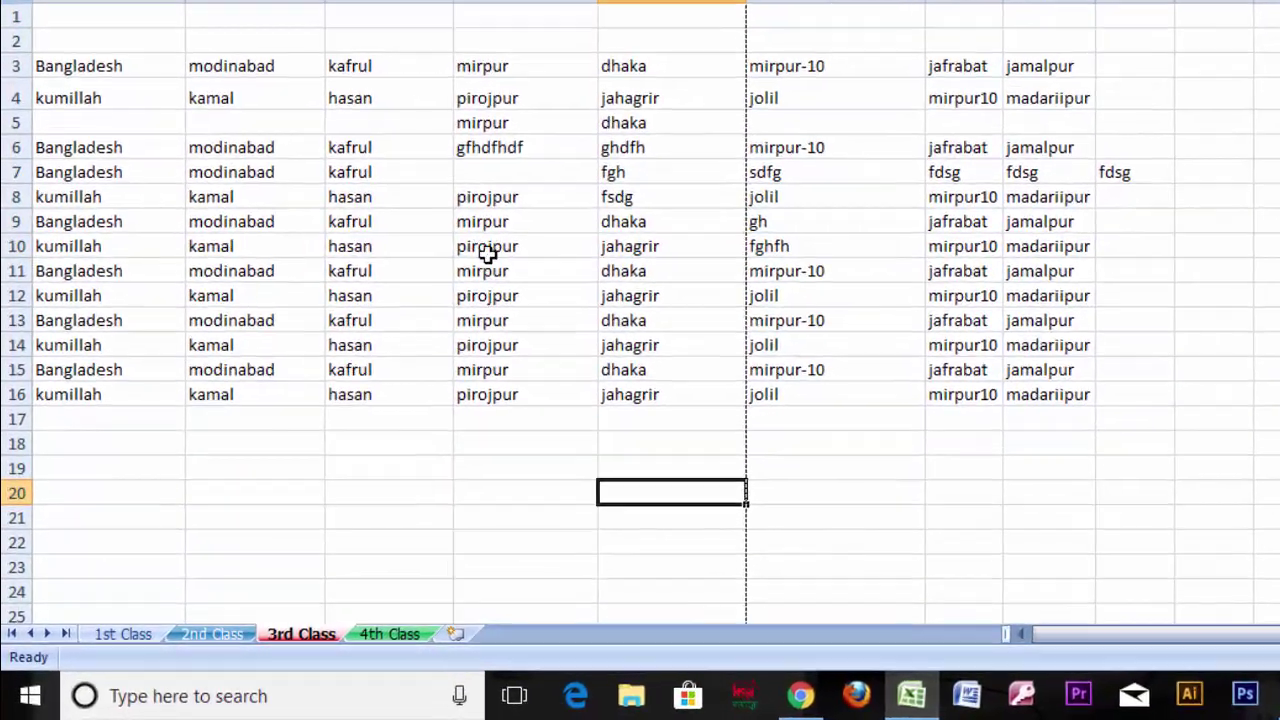
Step: Fill C11 leftward from D11 so kafrul becomes mirpur
left_click(374, 342)
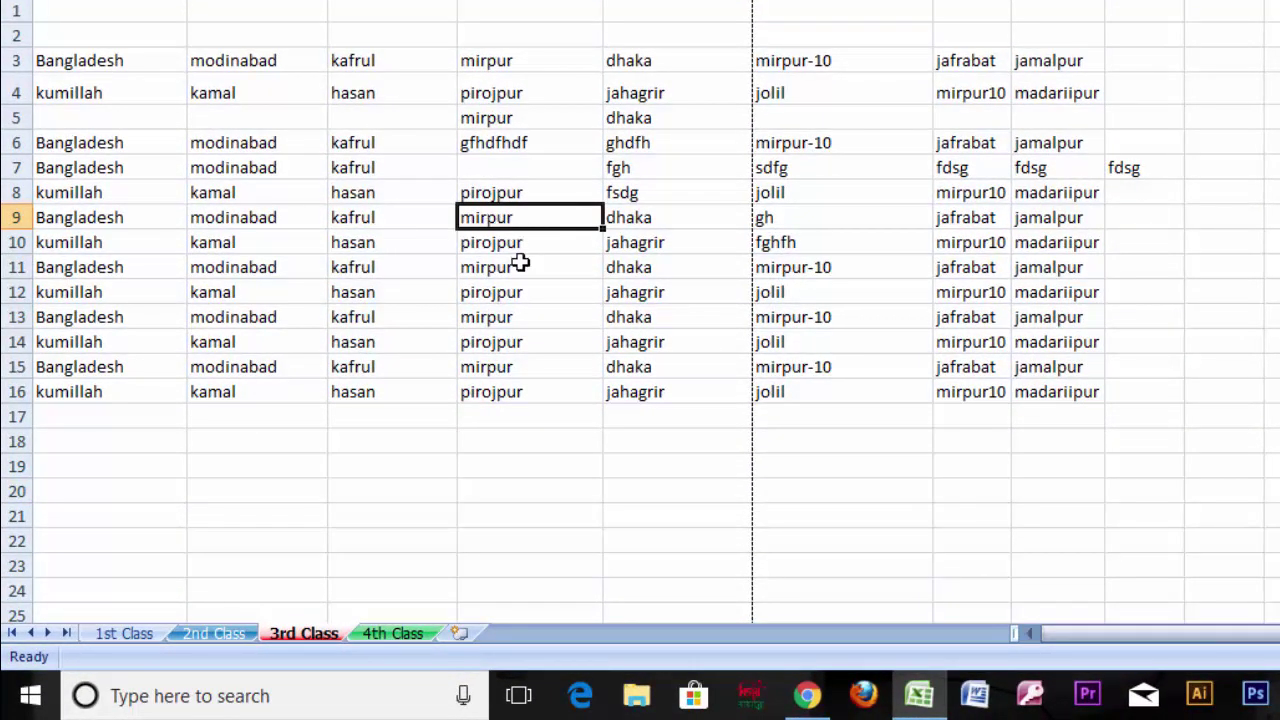
left_click(356, 276)
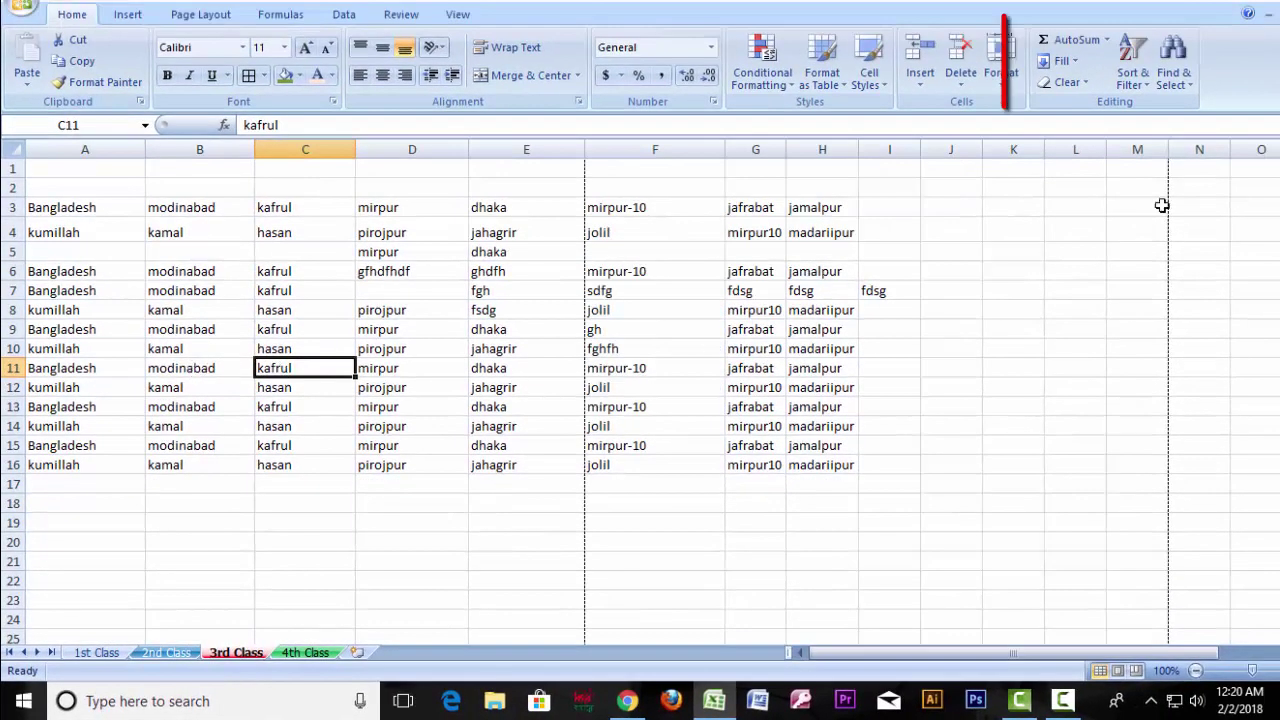
left_click(1079, 67)
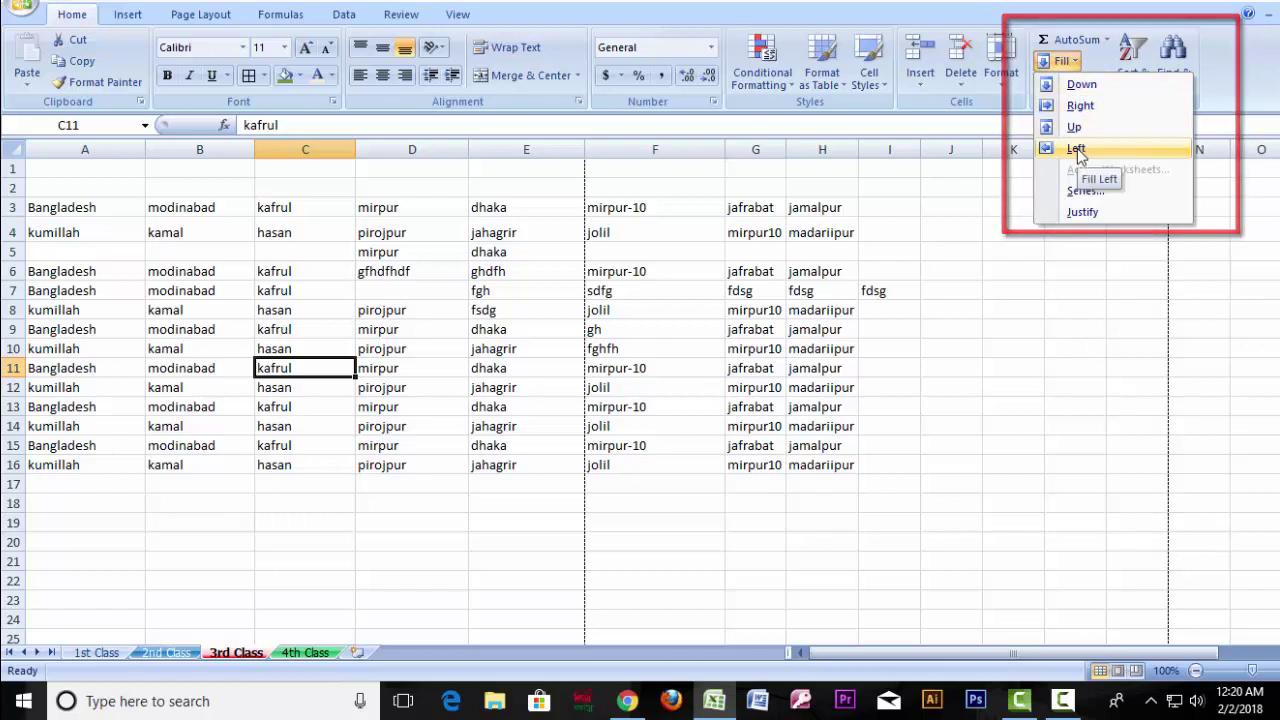
left_click(1077, 150)
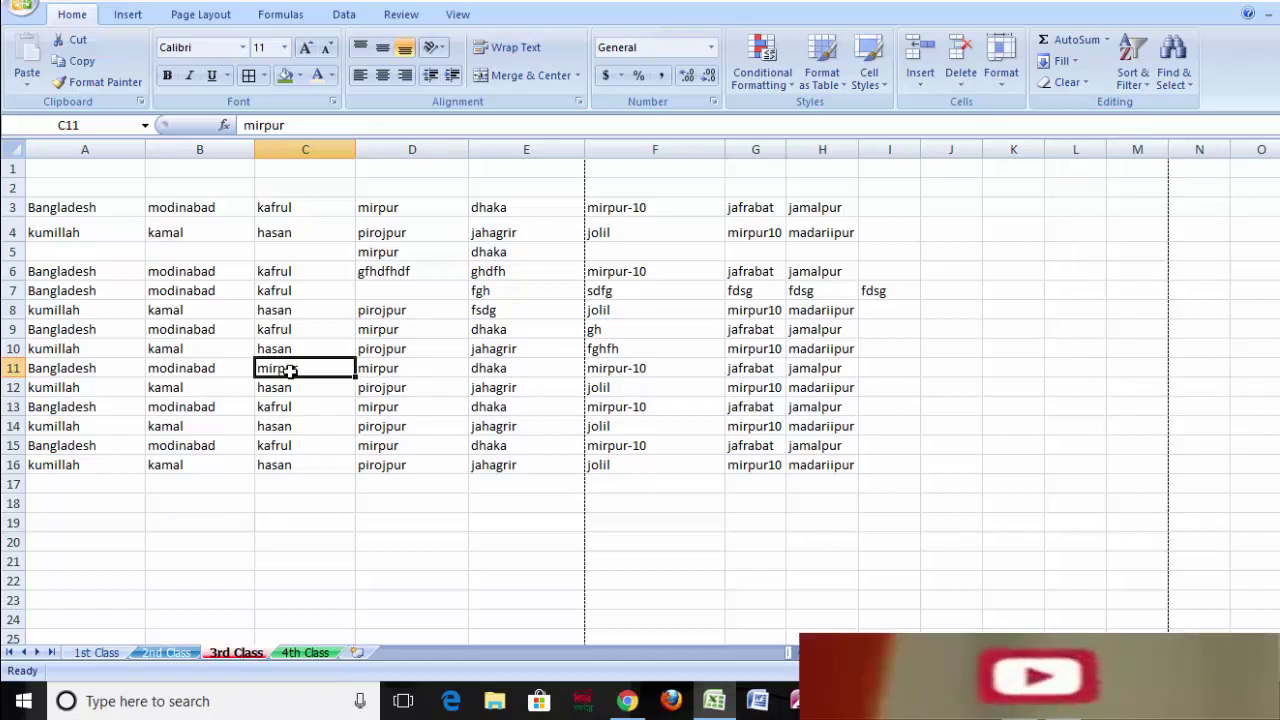
Step: Try Fill Right and Up on C11, finally filling down so it reads hasan
left_click(1052, 62)
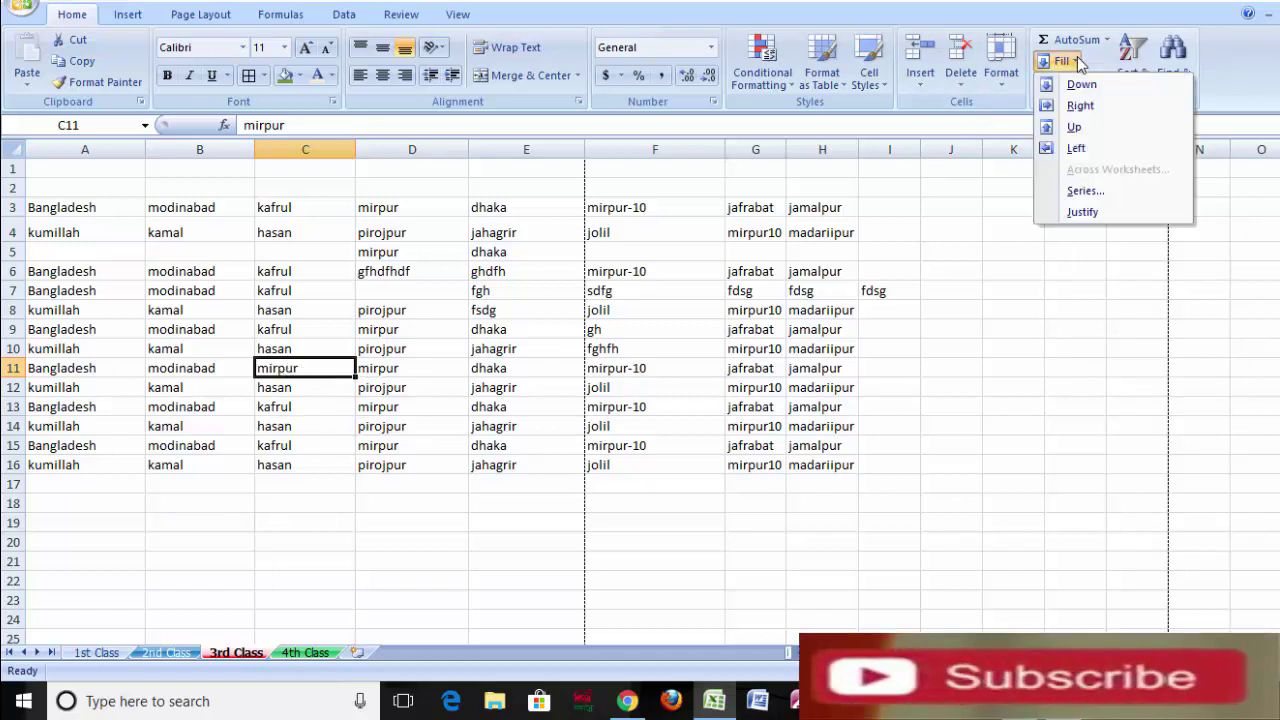
left_click(1080, 106)
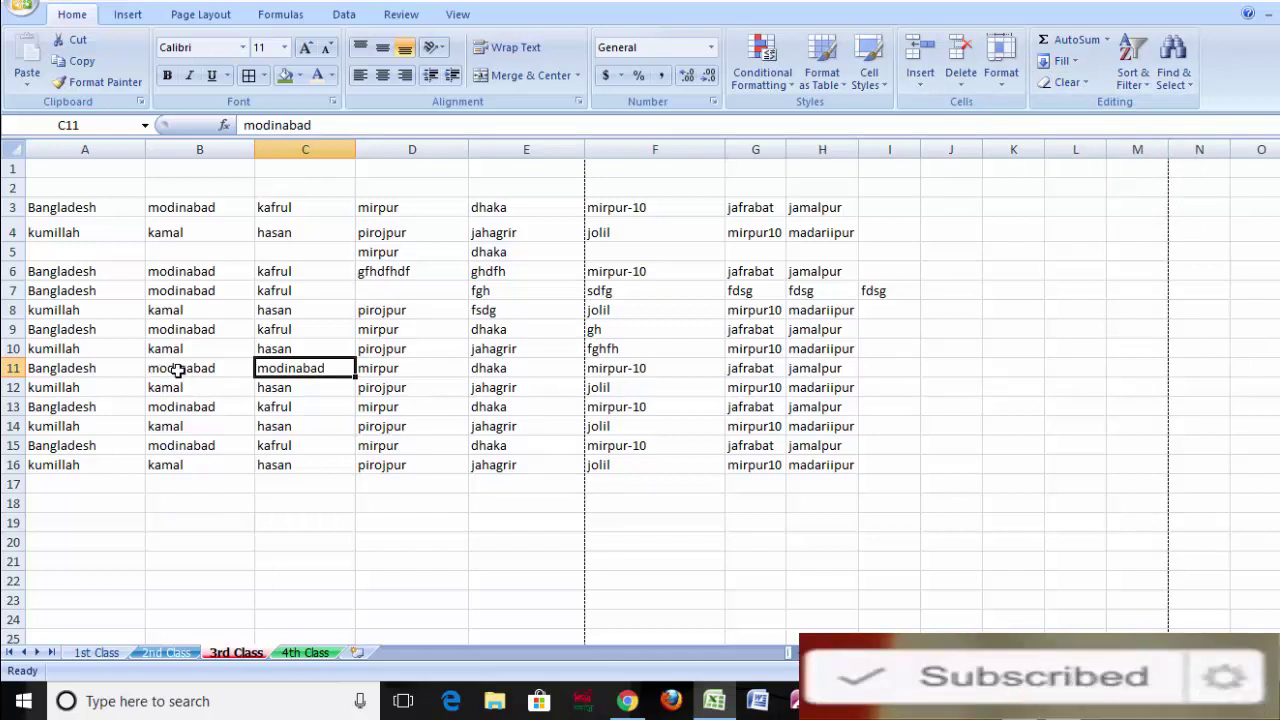
left_click(1028, 81)
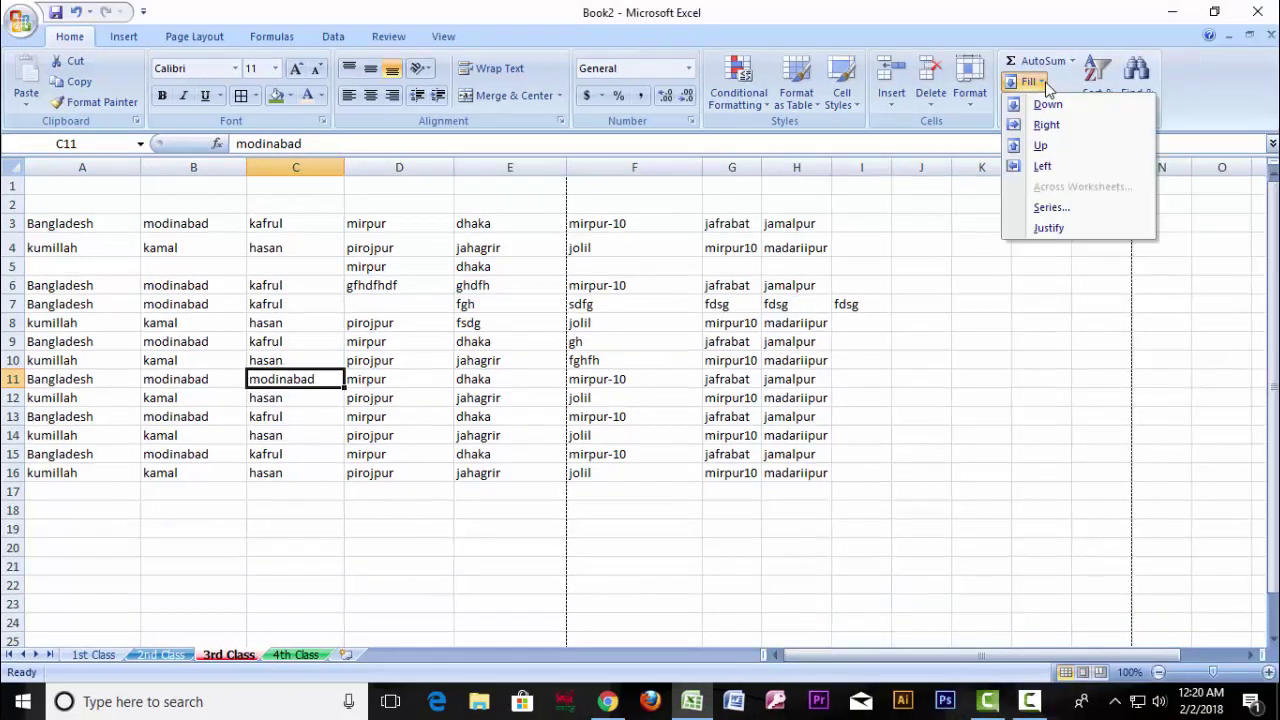
left_click(1041, 147)
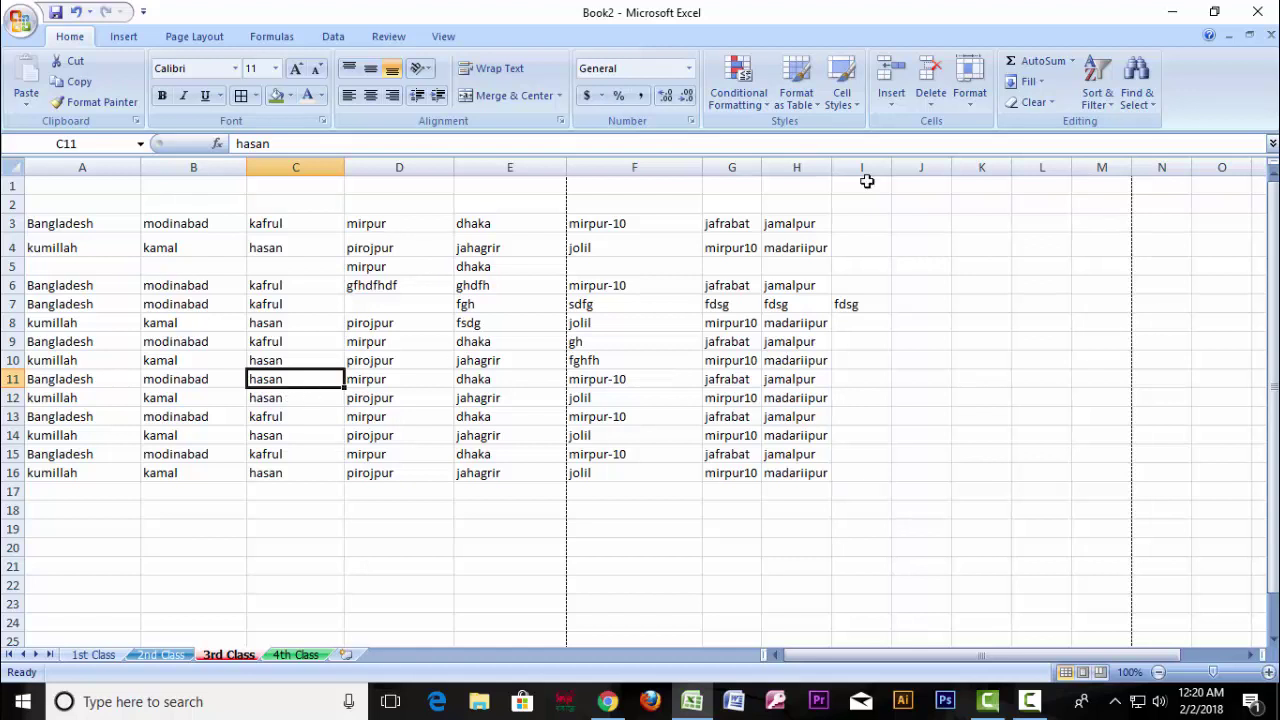
left_click(1040, 82)
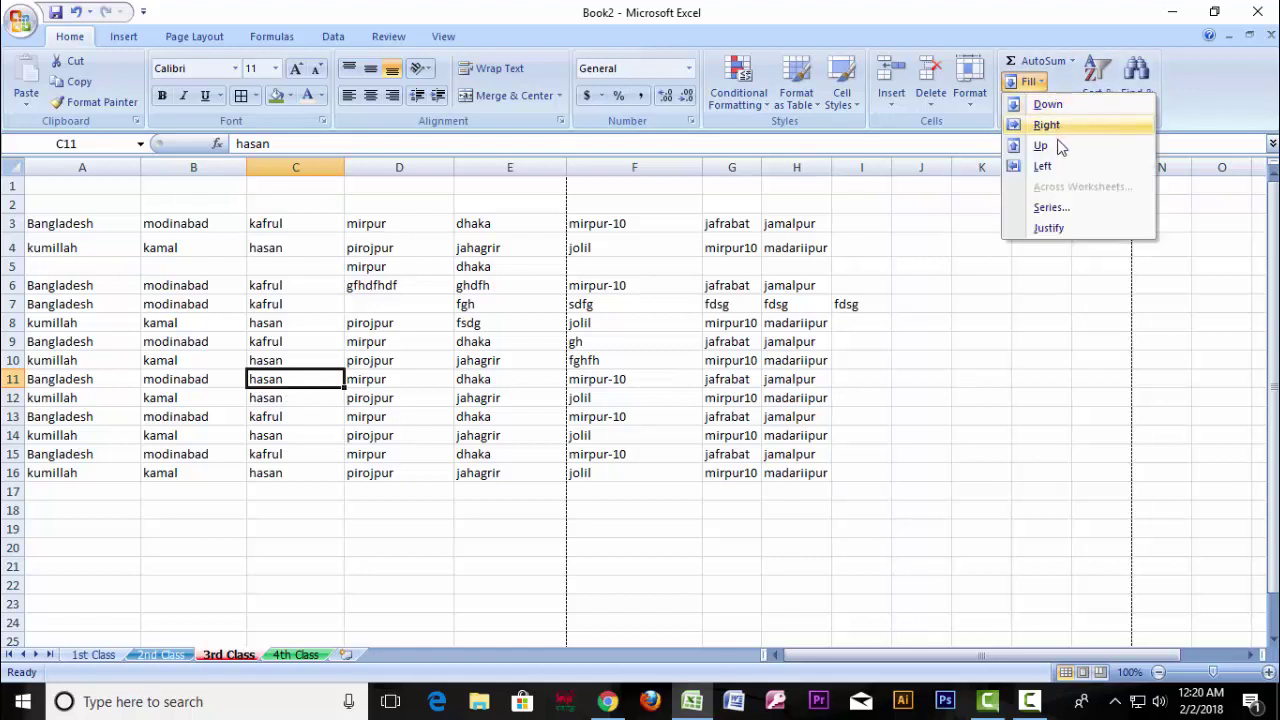
left_click(1050, 106)
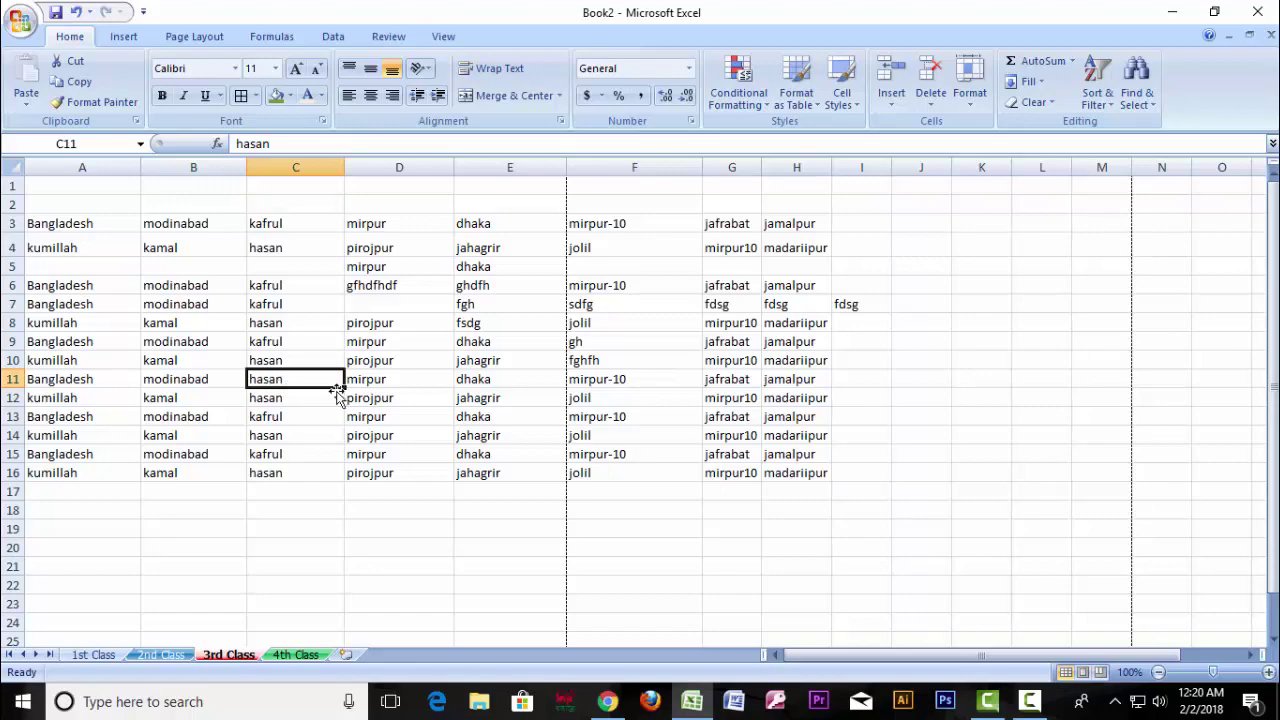
Step: Fill H10 right from G10 so it reads mirpur10 instead of madariipur
left_click(814, 361)
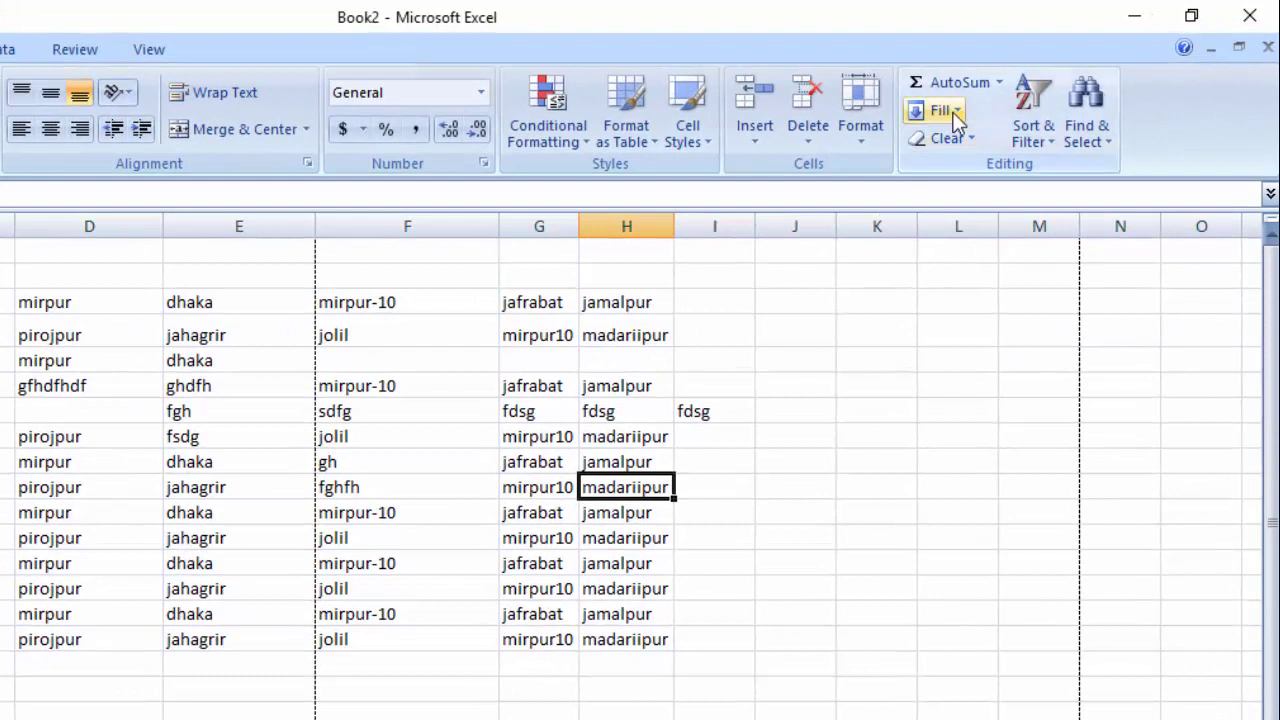
left_click(956, 111)
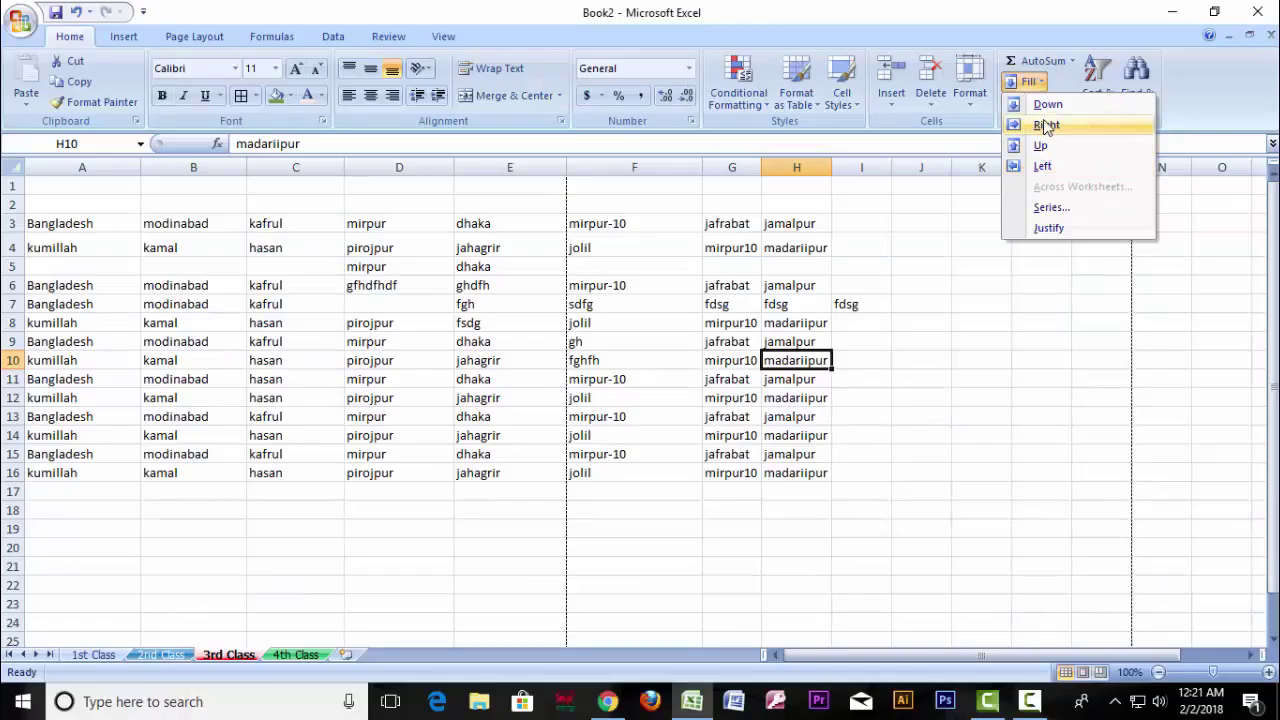
left_click(964, 169)
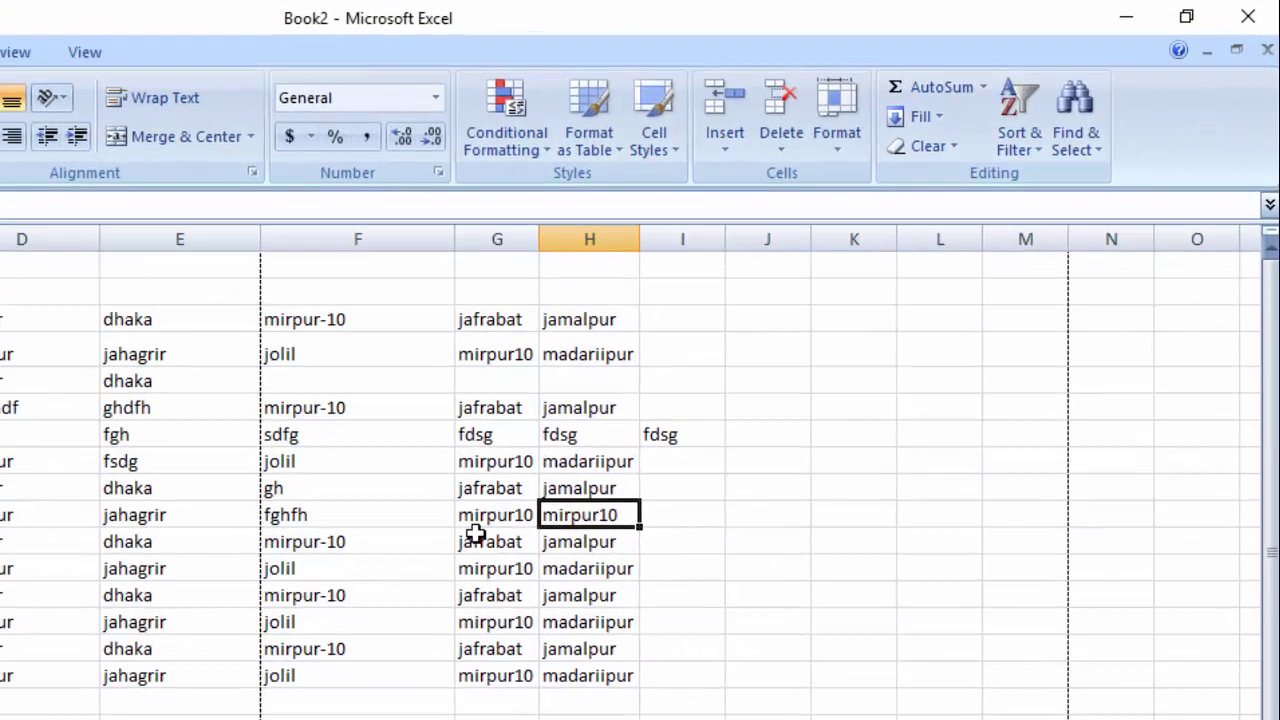
Step: Clear All the data cells in columns G and H down to row 16
left_click(682, 488)
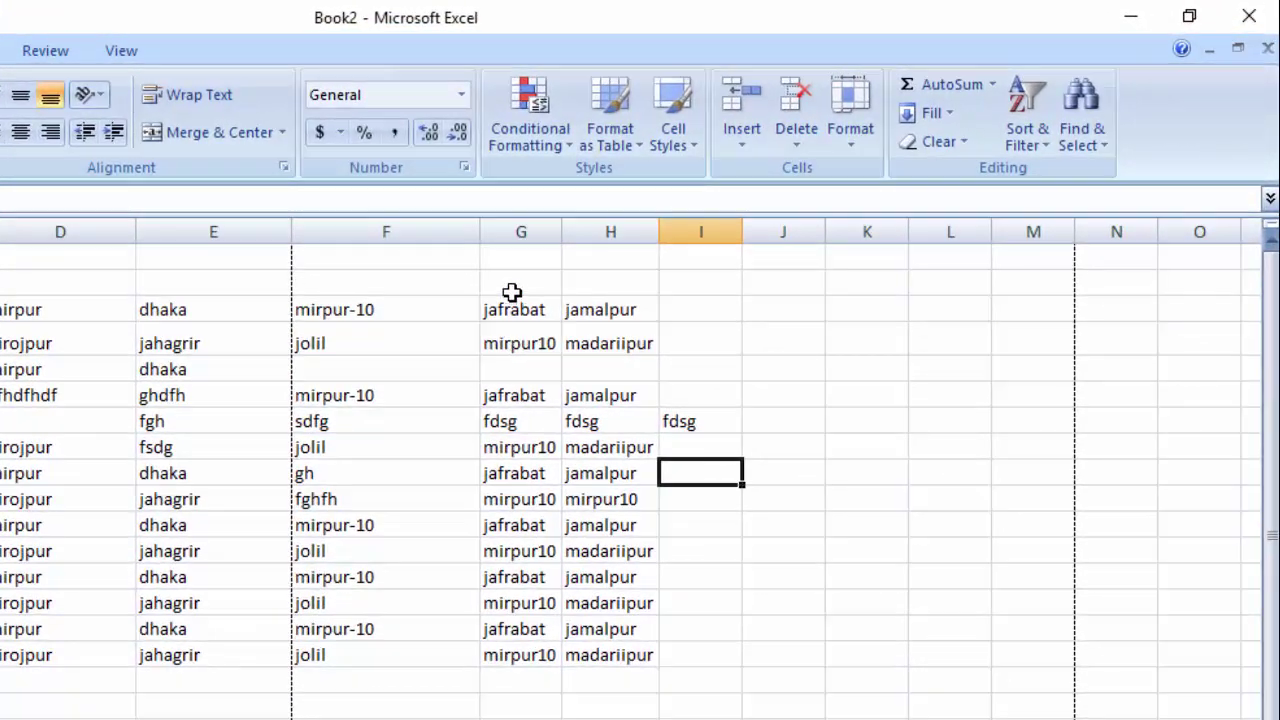
left_click_drag(511, 292, 506, 655)
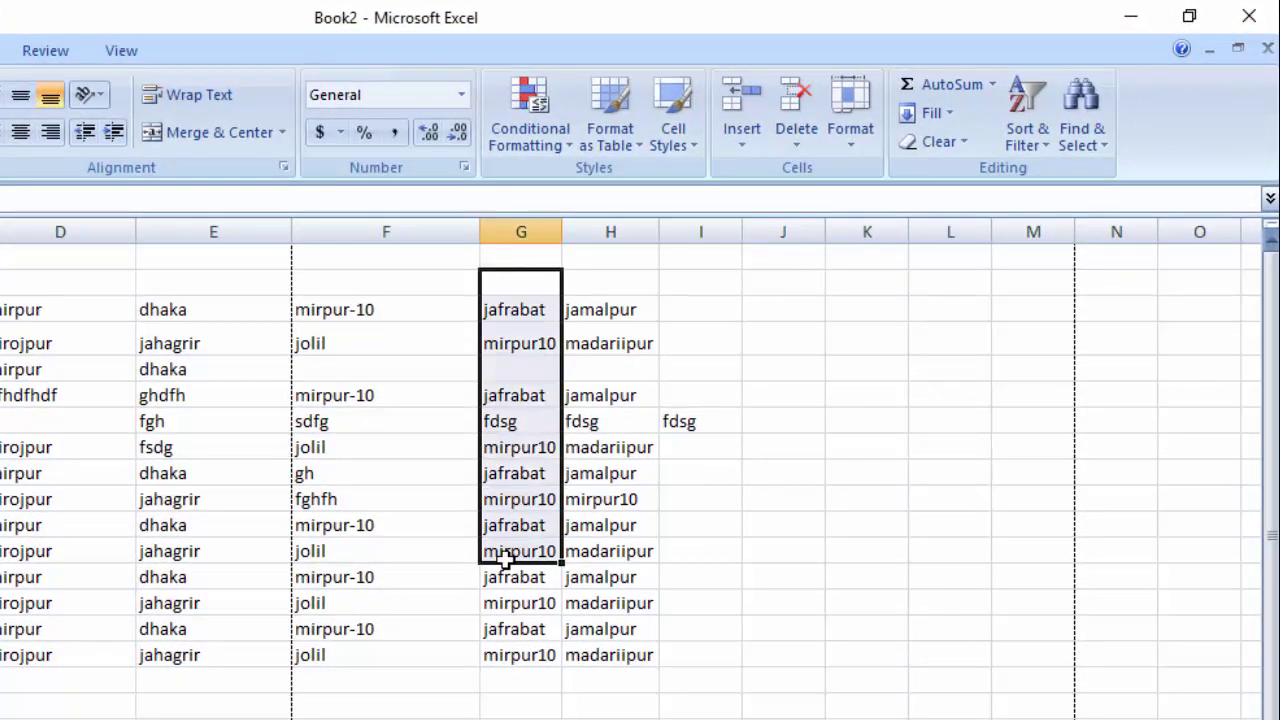
left_click(963, 141)
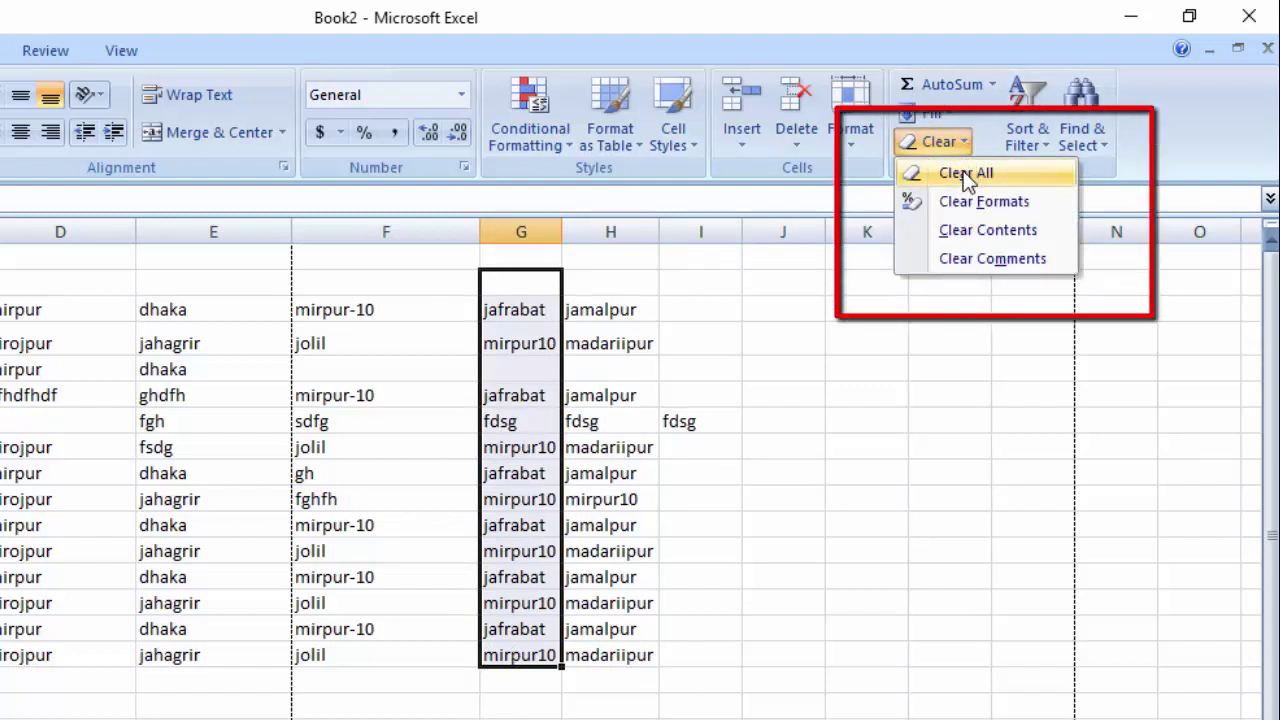
left_click(965, 175)
left_click(648, 522)
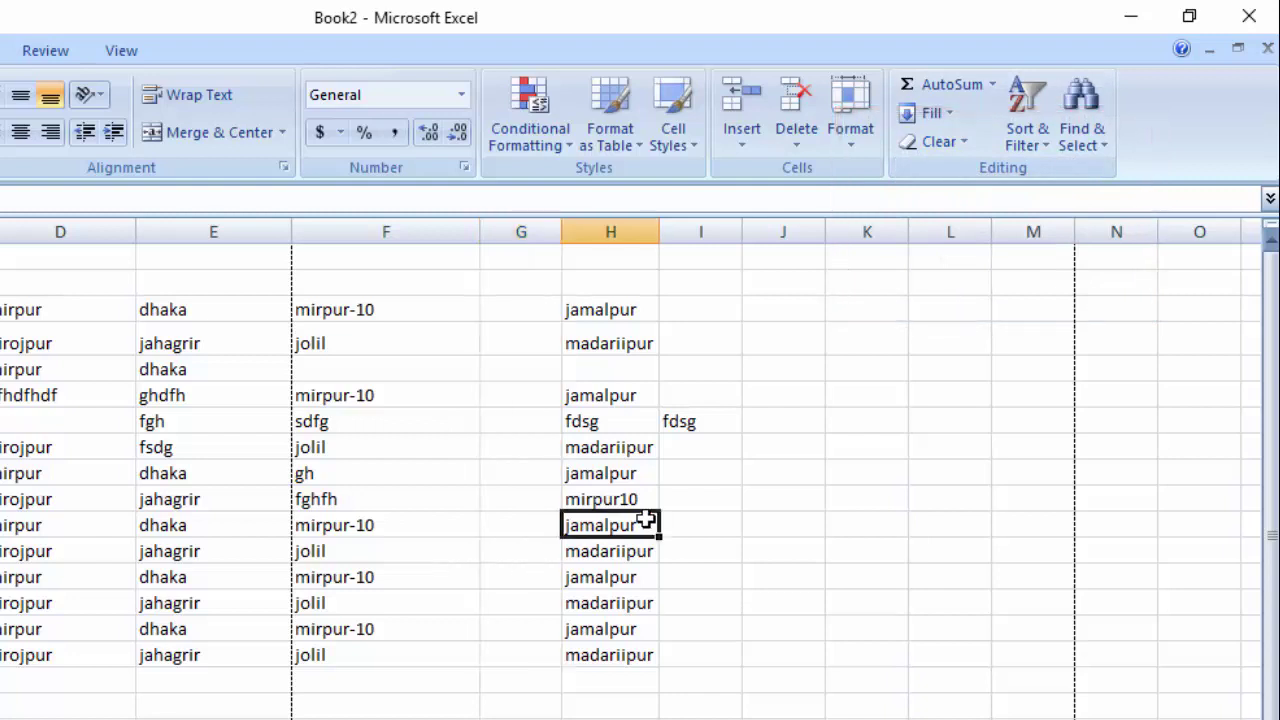
left_click_drag(605, 311, 608, 649)
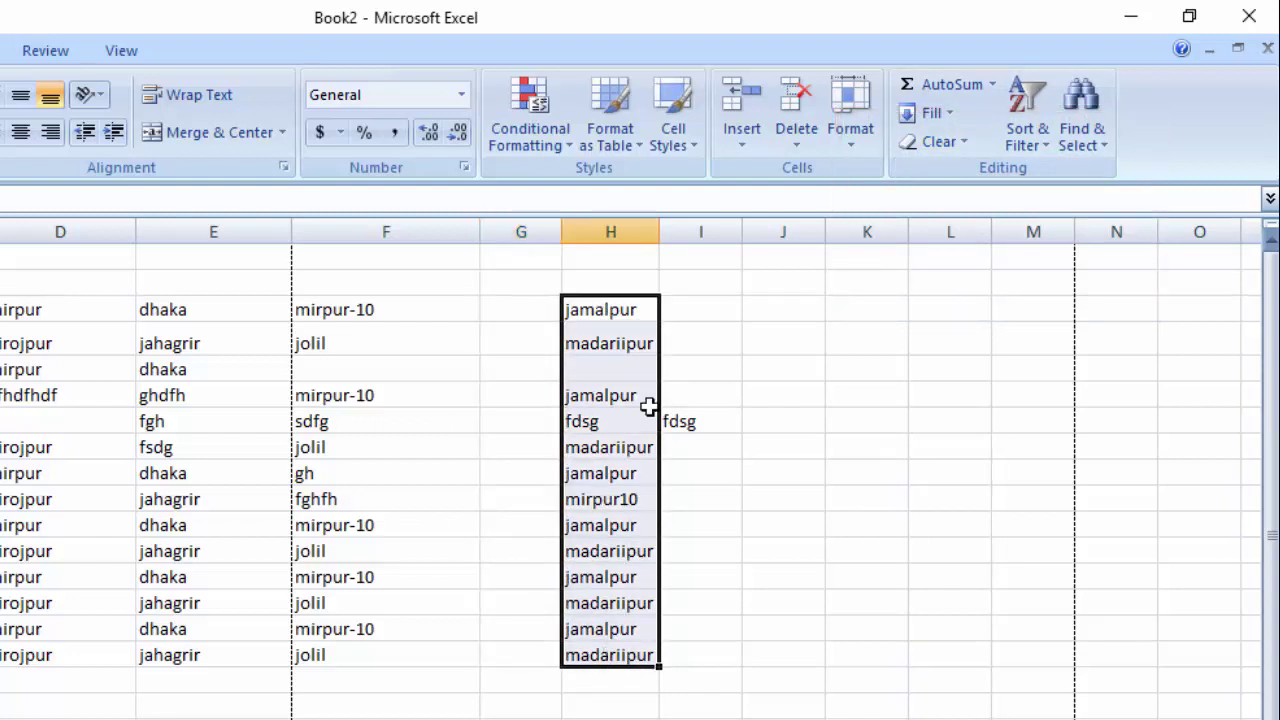
left_click(963, 143)
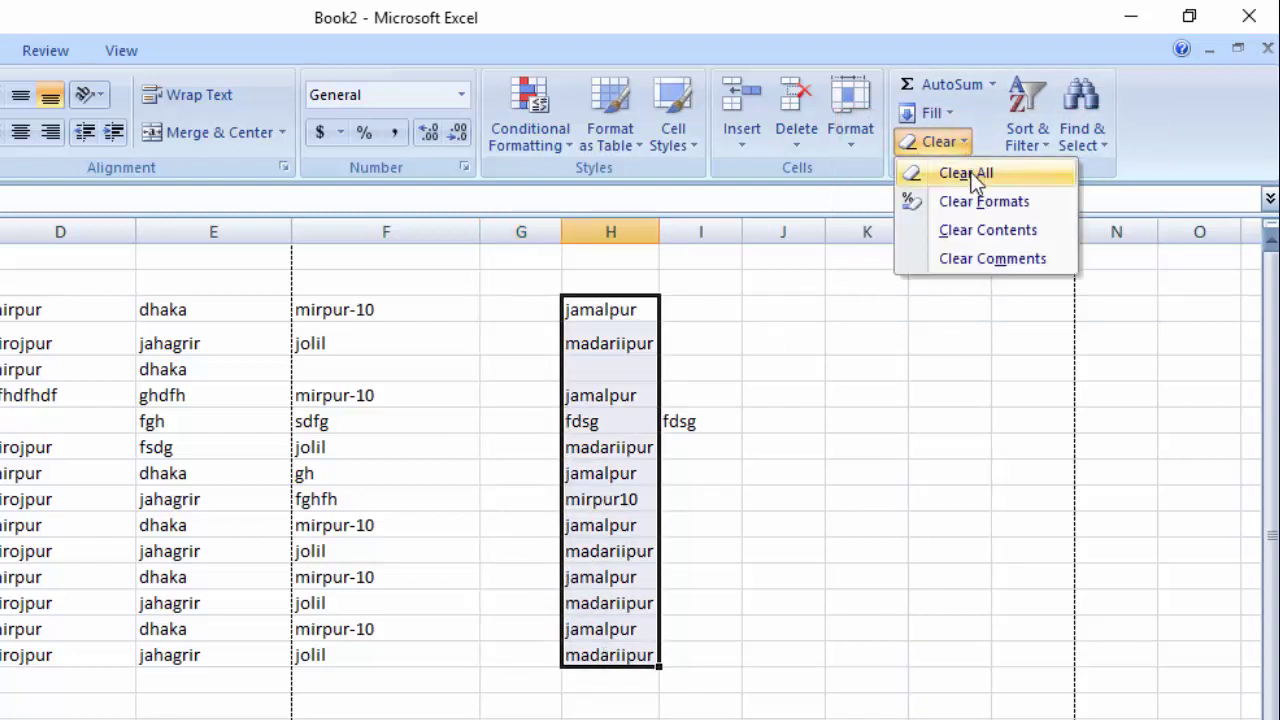
left_click(960, 174)
Step: Delete the contents of column F's data and of cells A10:E11
left_click(750, 445)
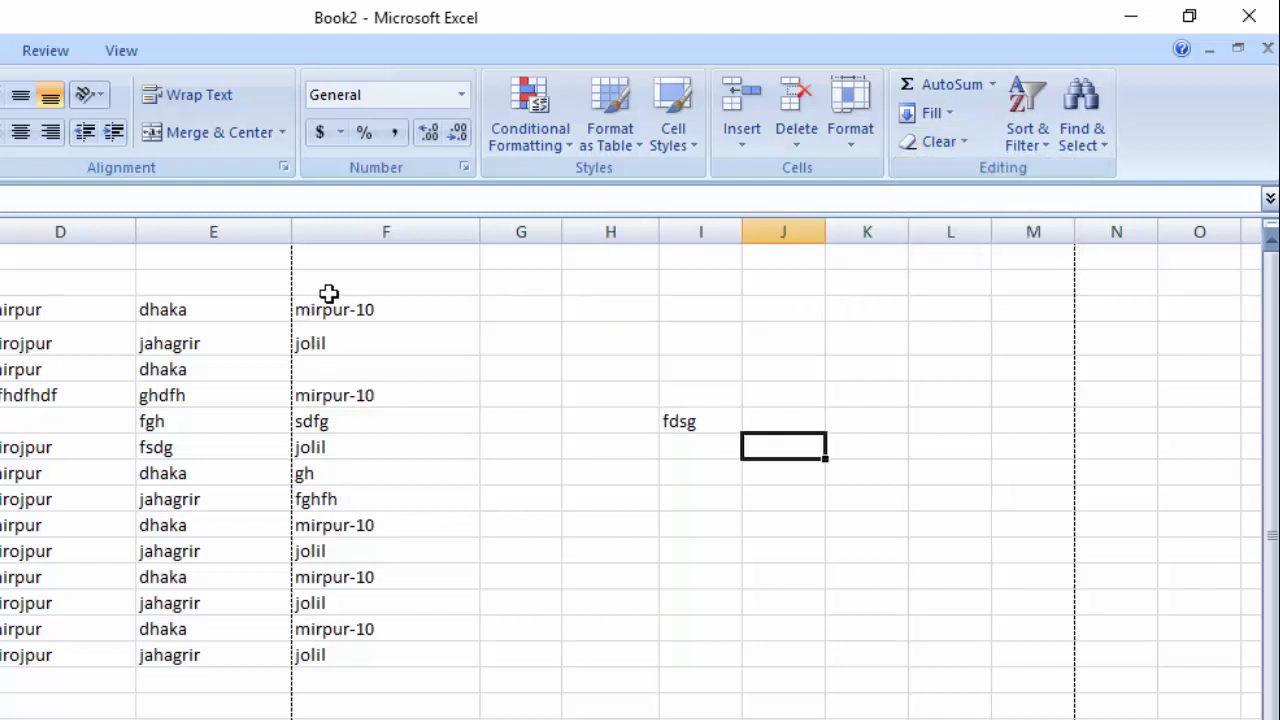
left_click_drag(329, 290, 333, 676)
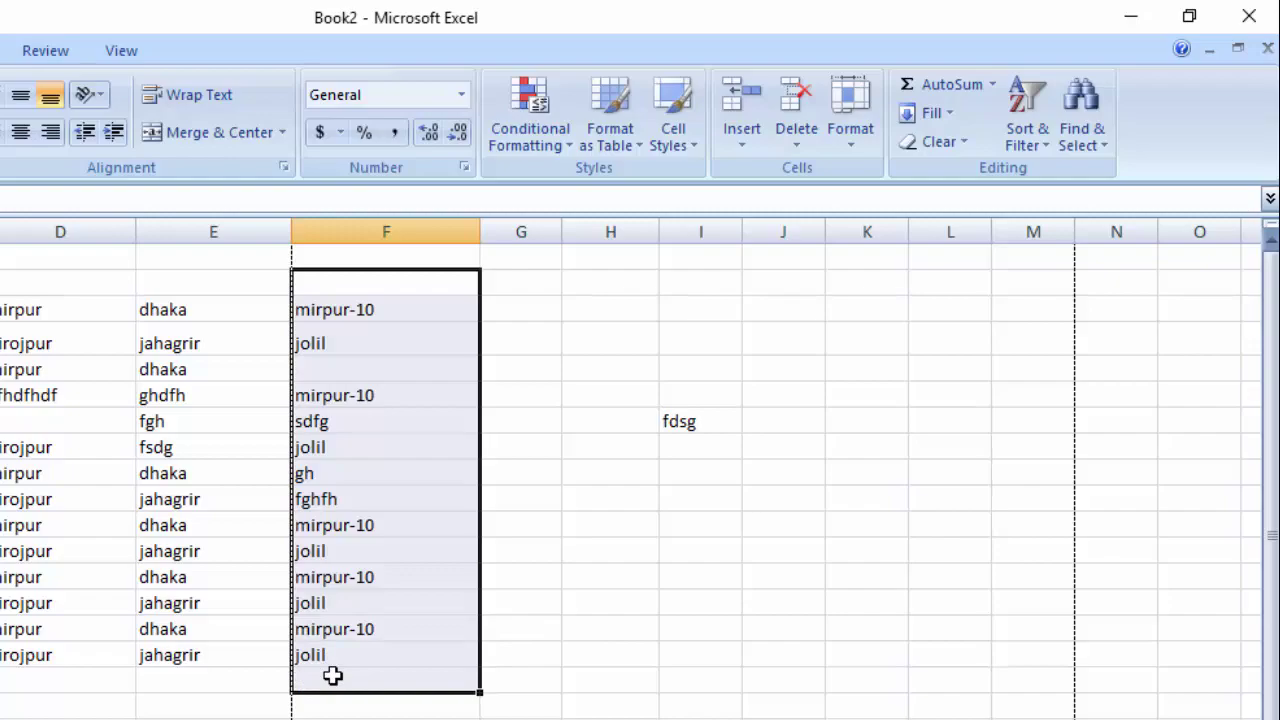
key("Delete")
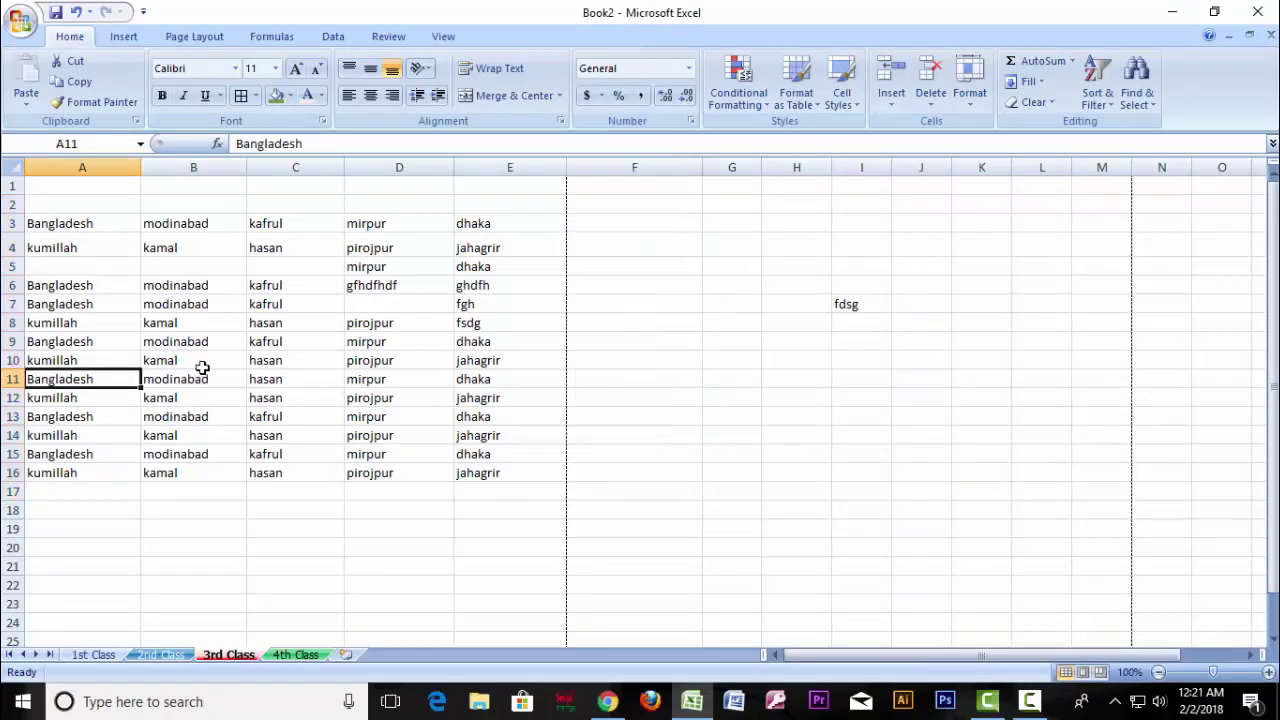
left_click_drag(33, 379, 490, 360)
key("Delete")
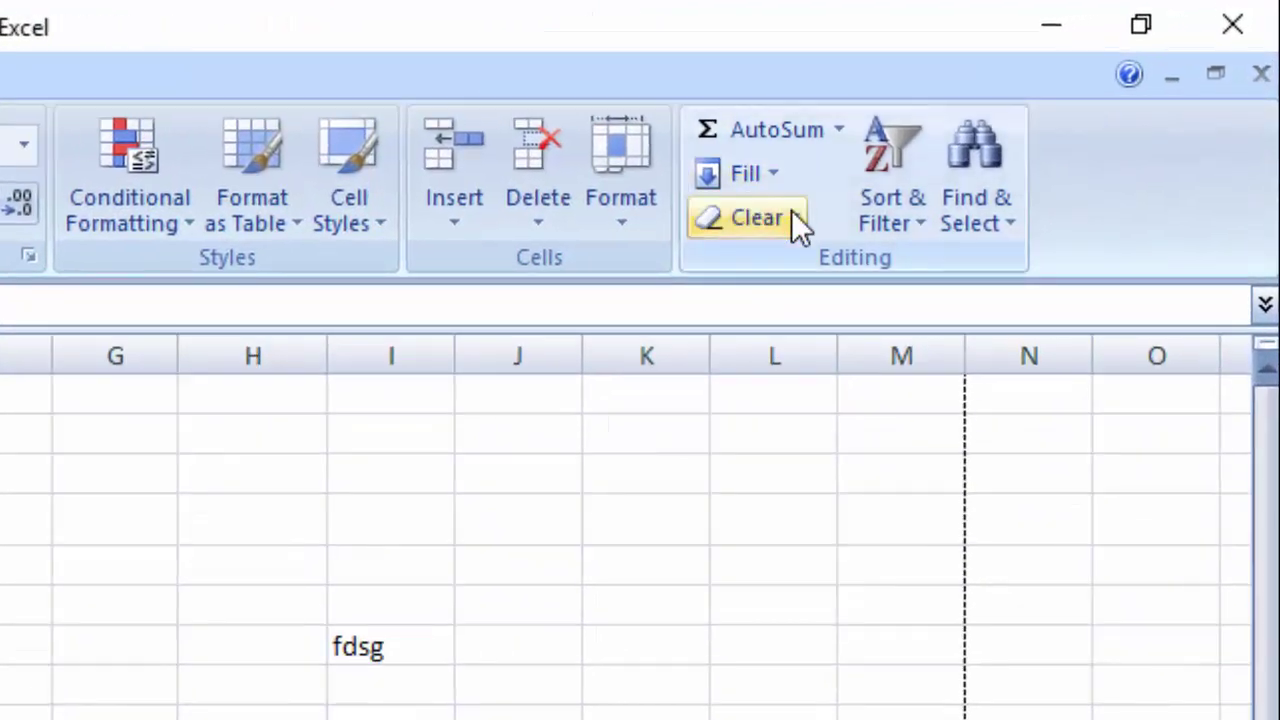
Step: Select the place names in C3:C16, briefly trying column A's names first
left_click(788, 220)
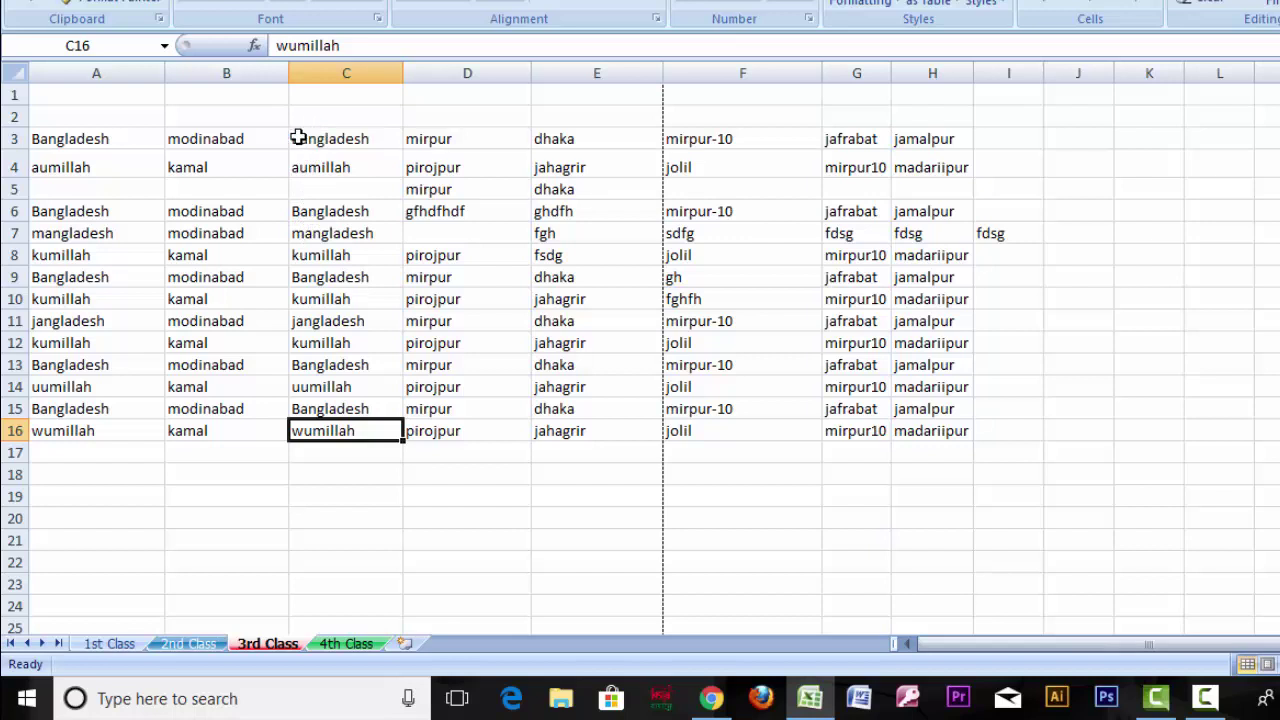
left_click_drag(318, 139, 323, 431)
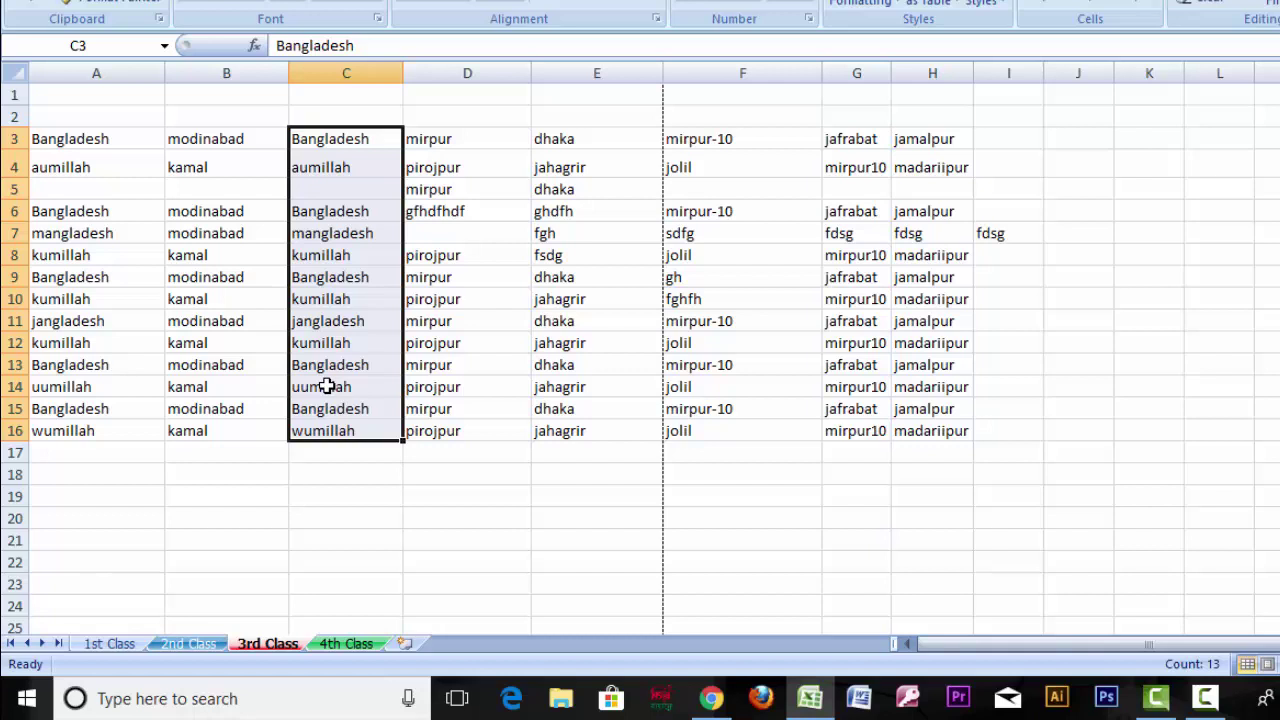
left_click_drag(97, 135, 91, 430)
left_click_drag(331, 139, 331, 431)
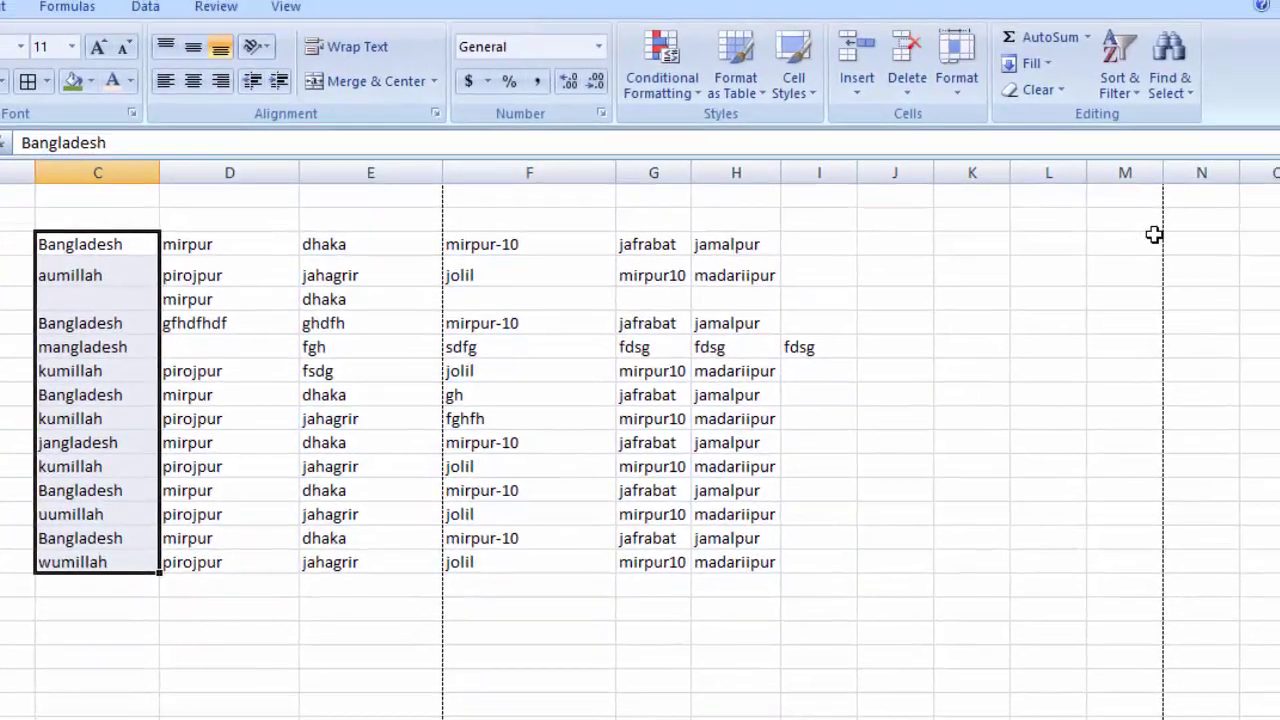
Step: Sort the table A to Z by column C, expanding the selection to all columns
left_click(1140, 95)
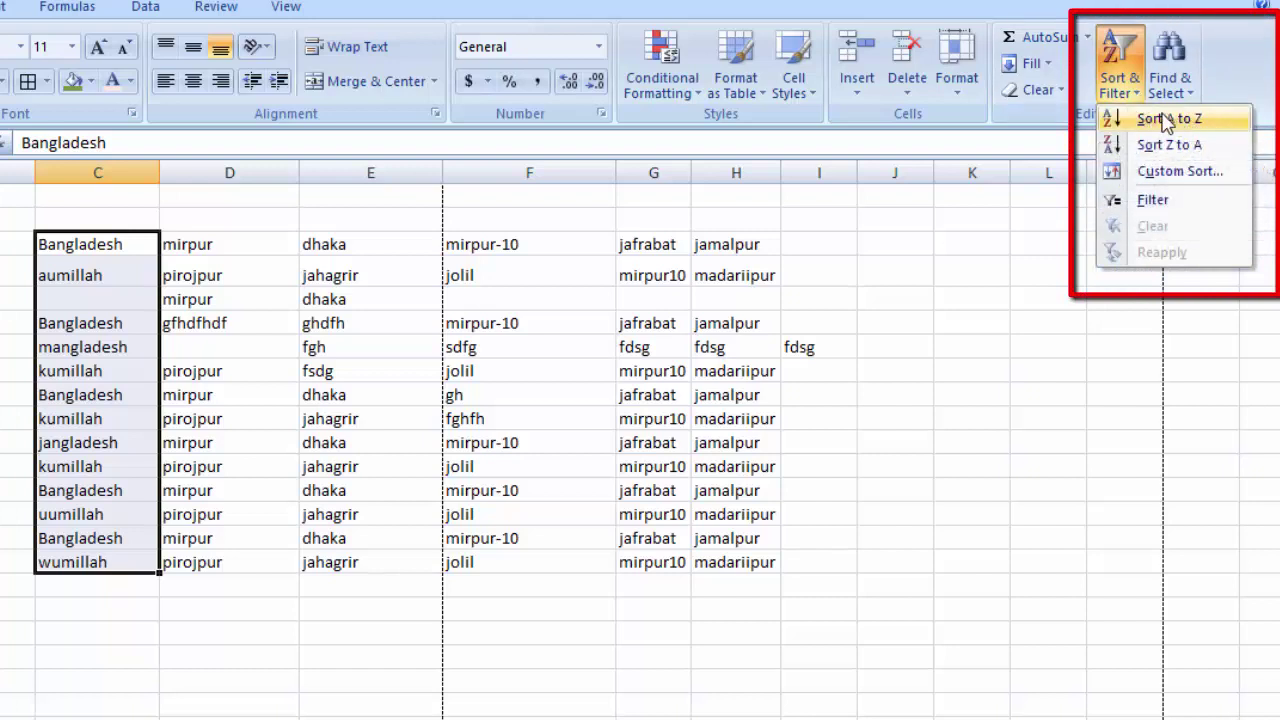
left_click(1165, 120)
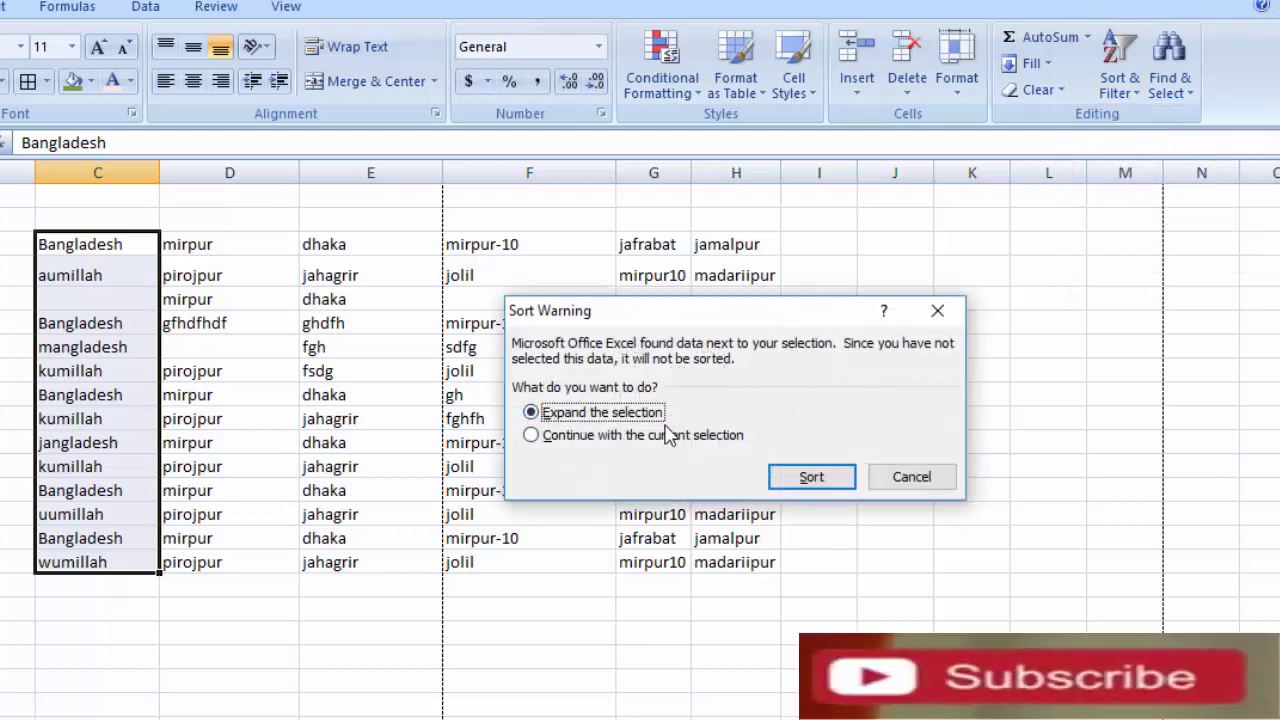
left_click(812, 478)
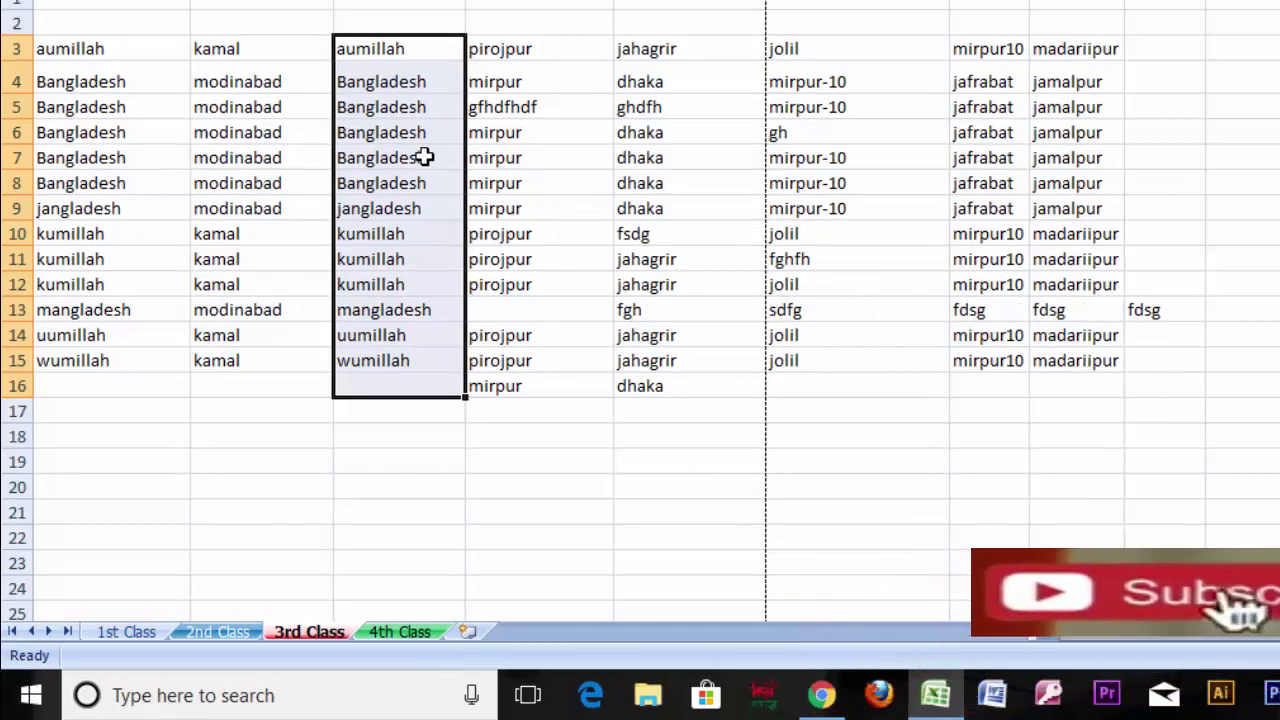
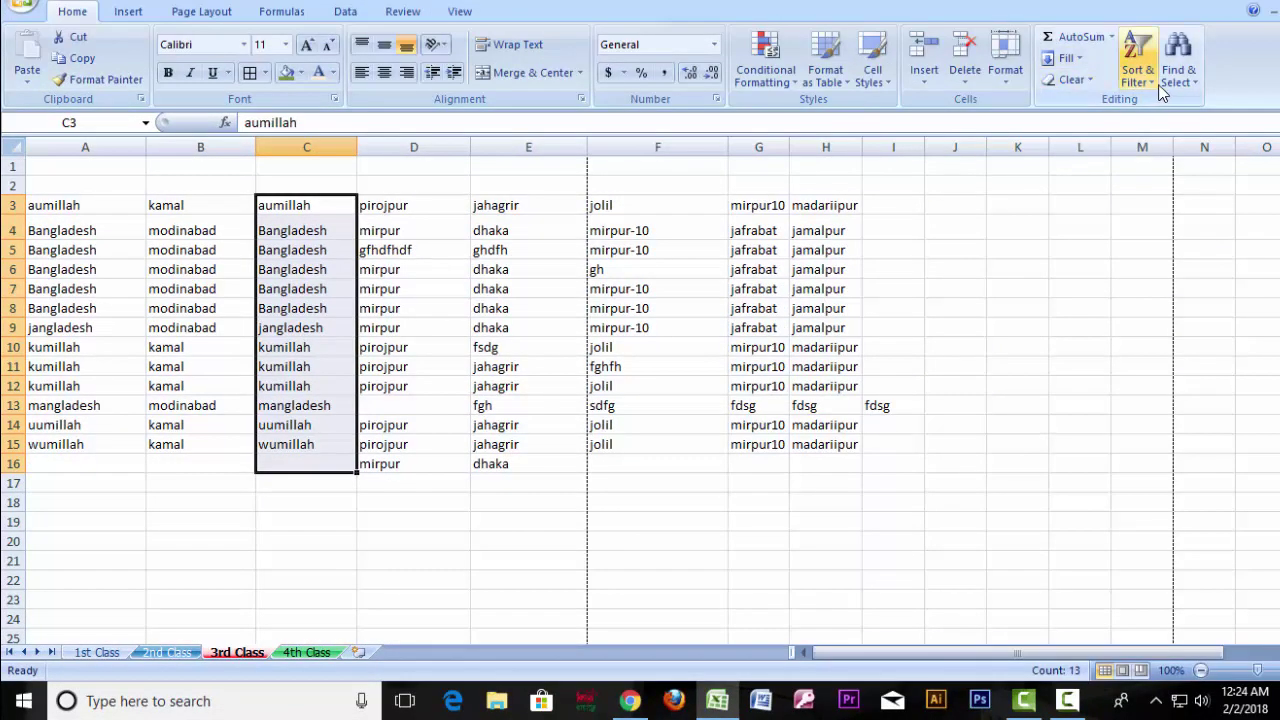
Step: Sort the selected names Z to A, expanding the selection so whole rows move together
left_click(1155, 90)
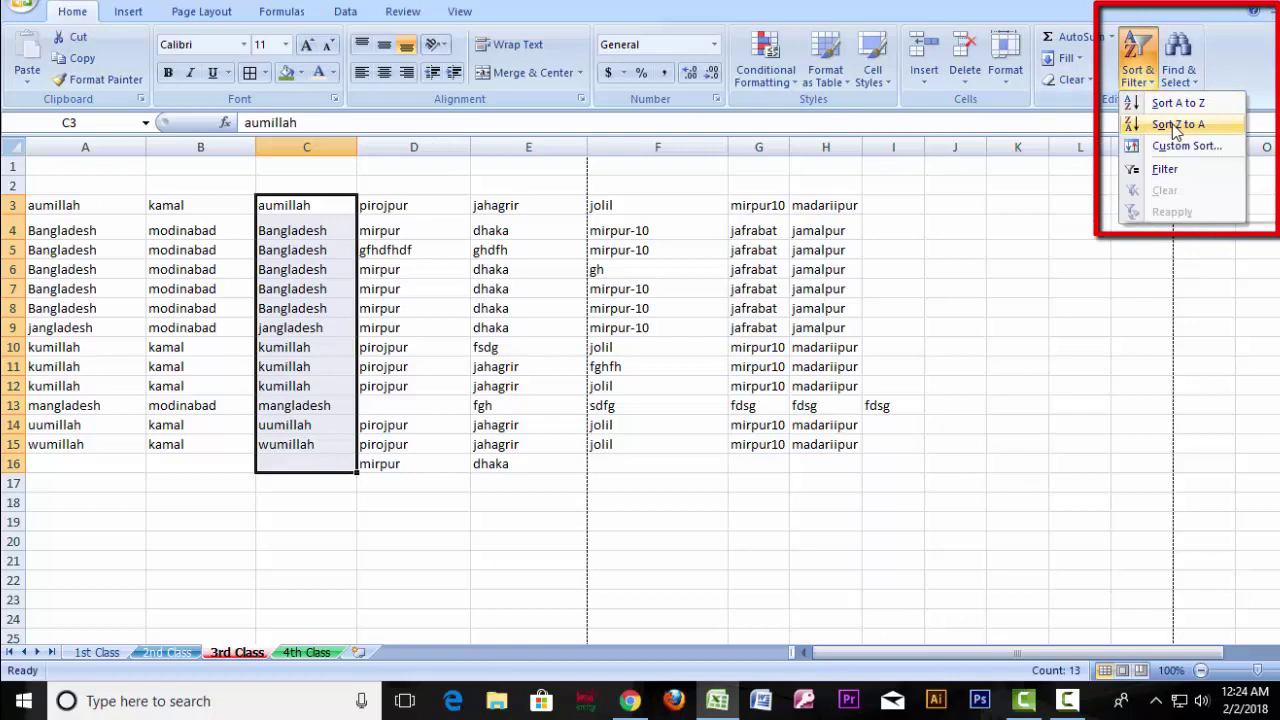
left_click(1178, 124)
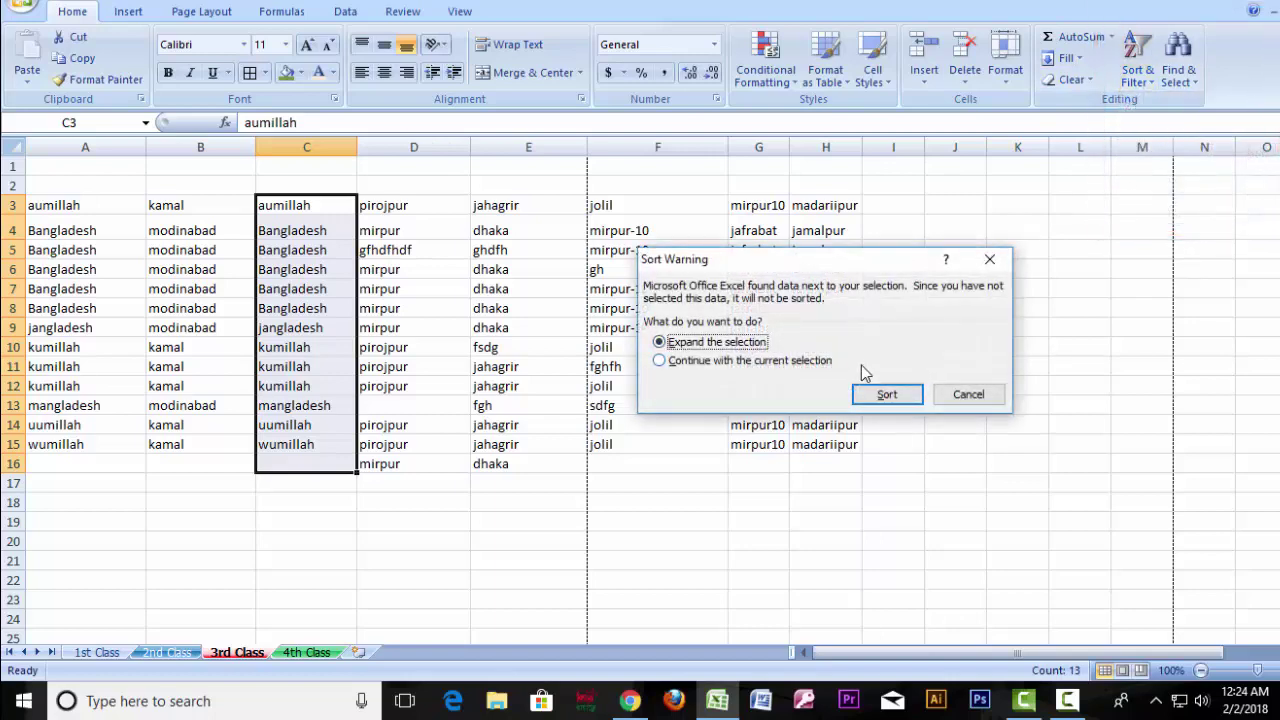
left_click(880, 396)
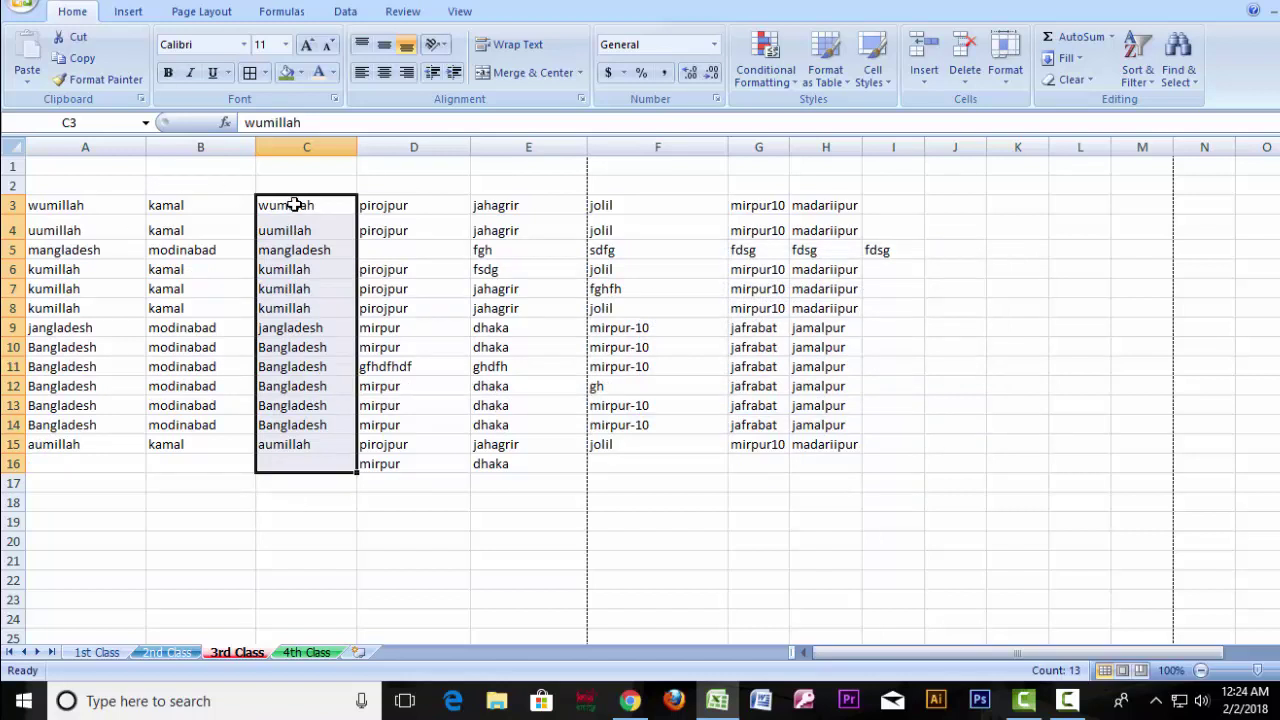
Step: Select column C entries from row 3 to 15 and rows 3–4 to review the sorted data
left_click_drag(293, 205, 284, 444)
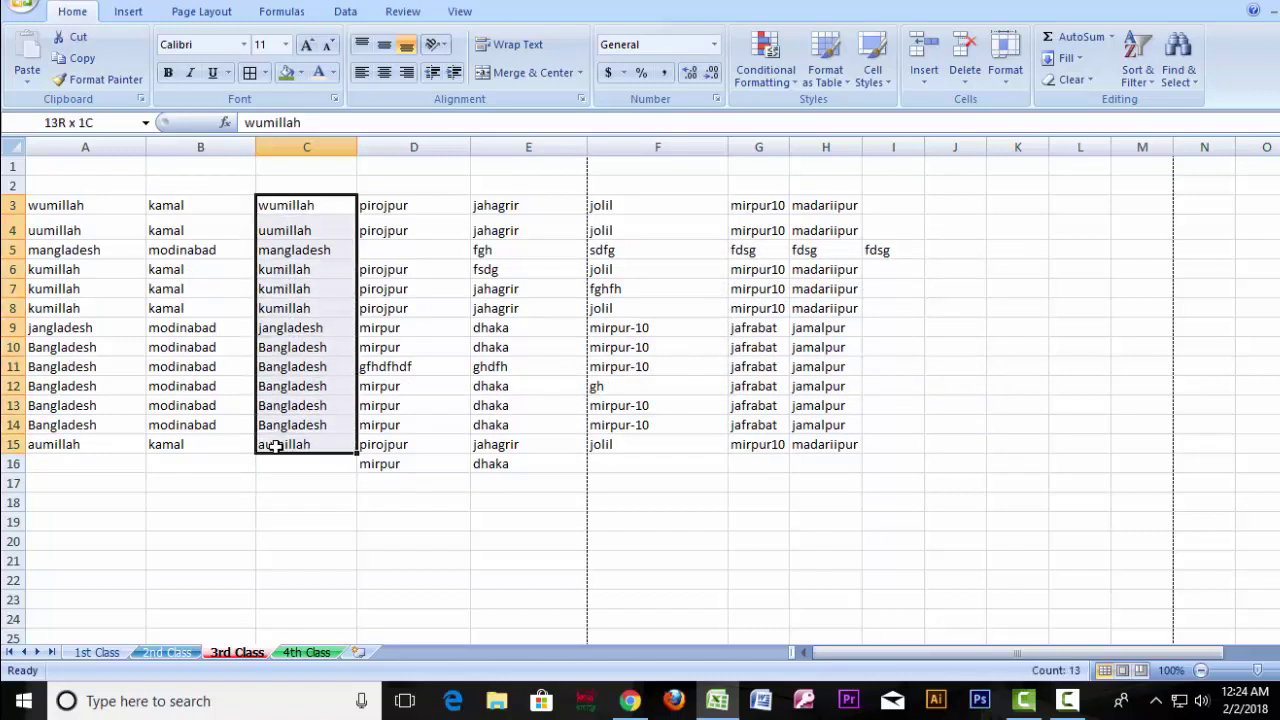
left_click_drag(110, 205, 880, 226)
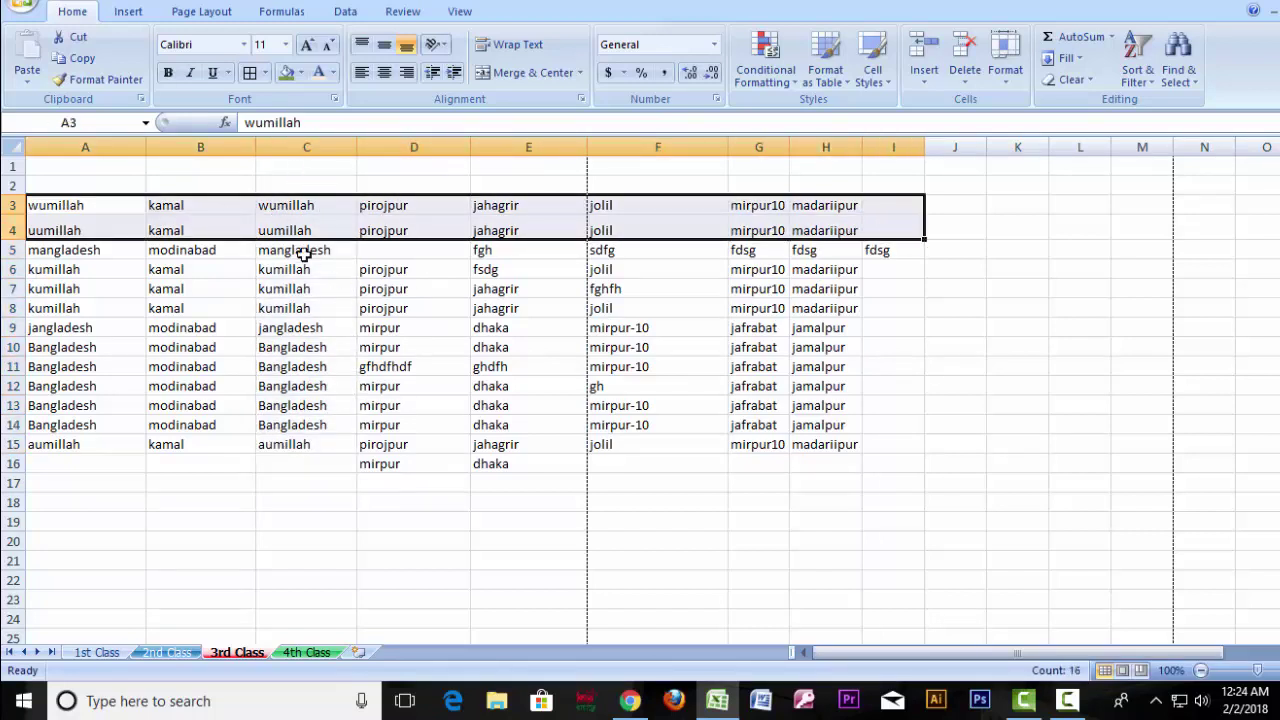
left_click(302, 207)
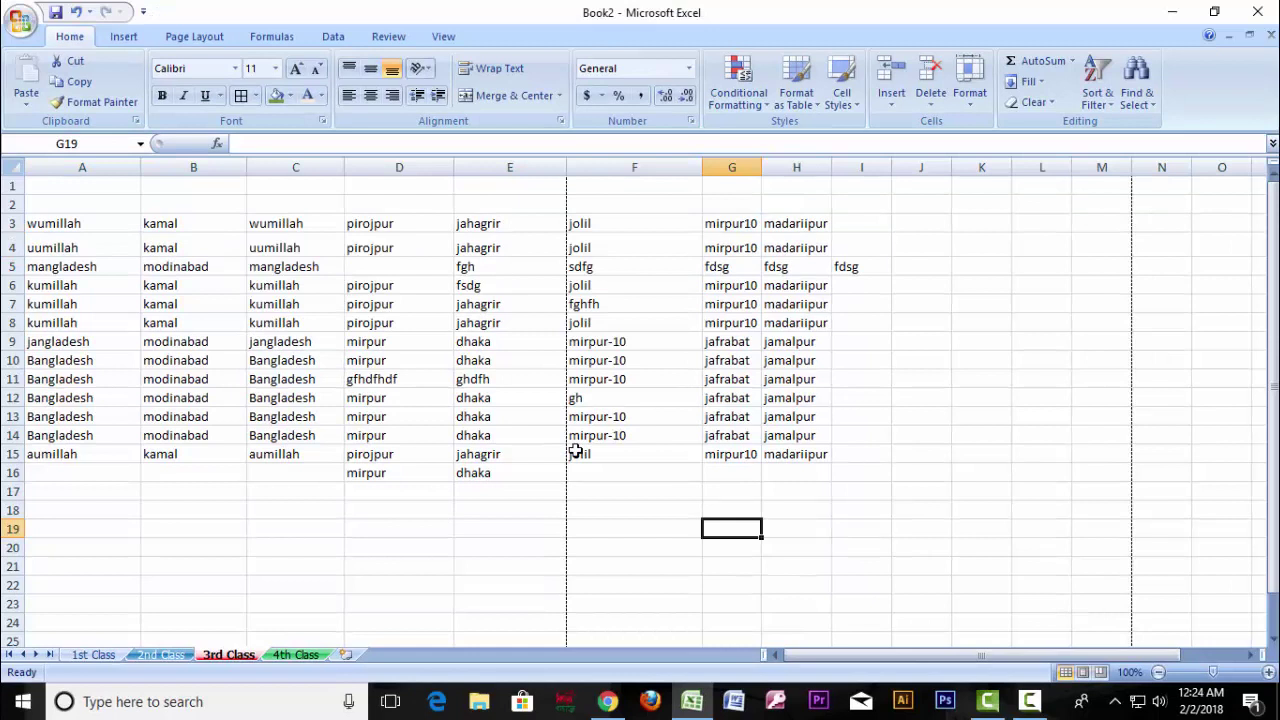
Step: Custom-sort the expanded table by column A, on cell values, in A to Z order
left_click_drag(330, 230, 300, 436)
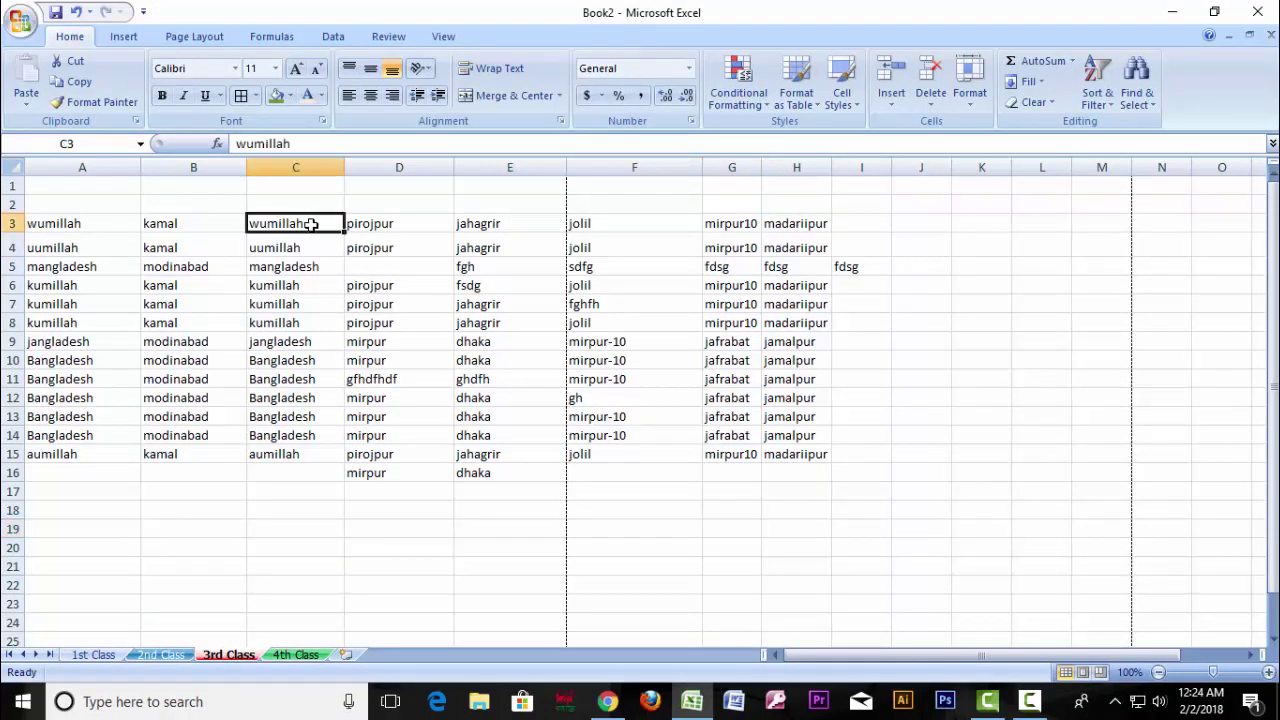
left_click(1108, 104)
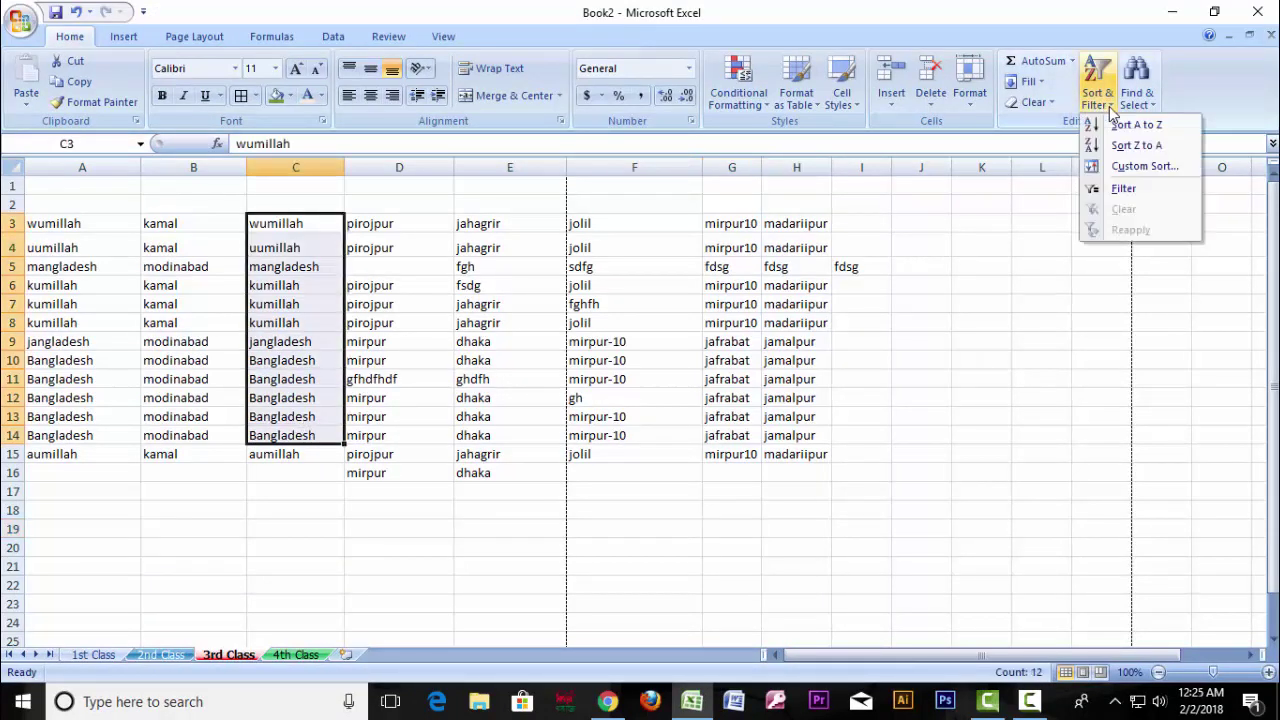
left_click(1152, 167)
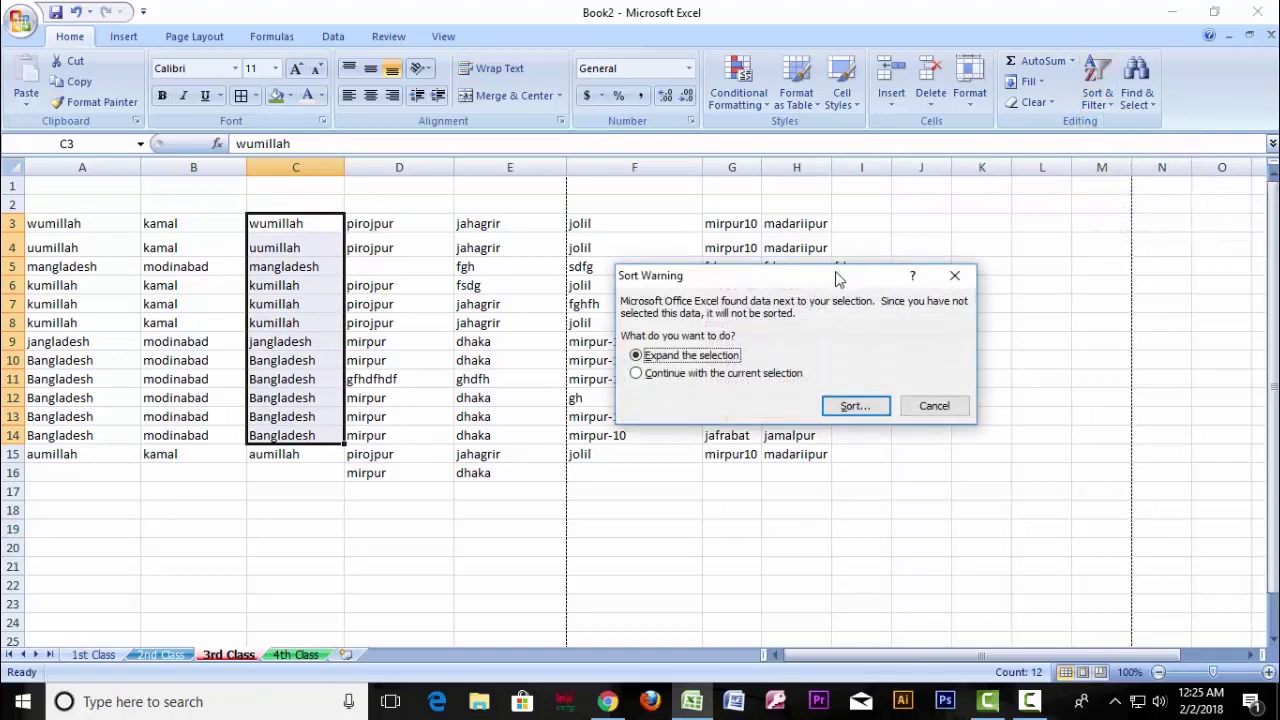
left_click(850, 407)
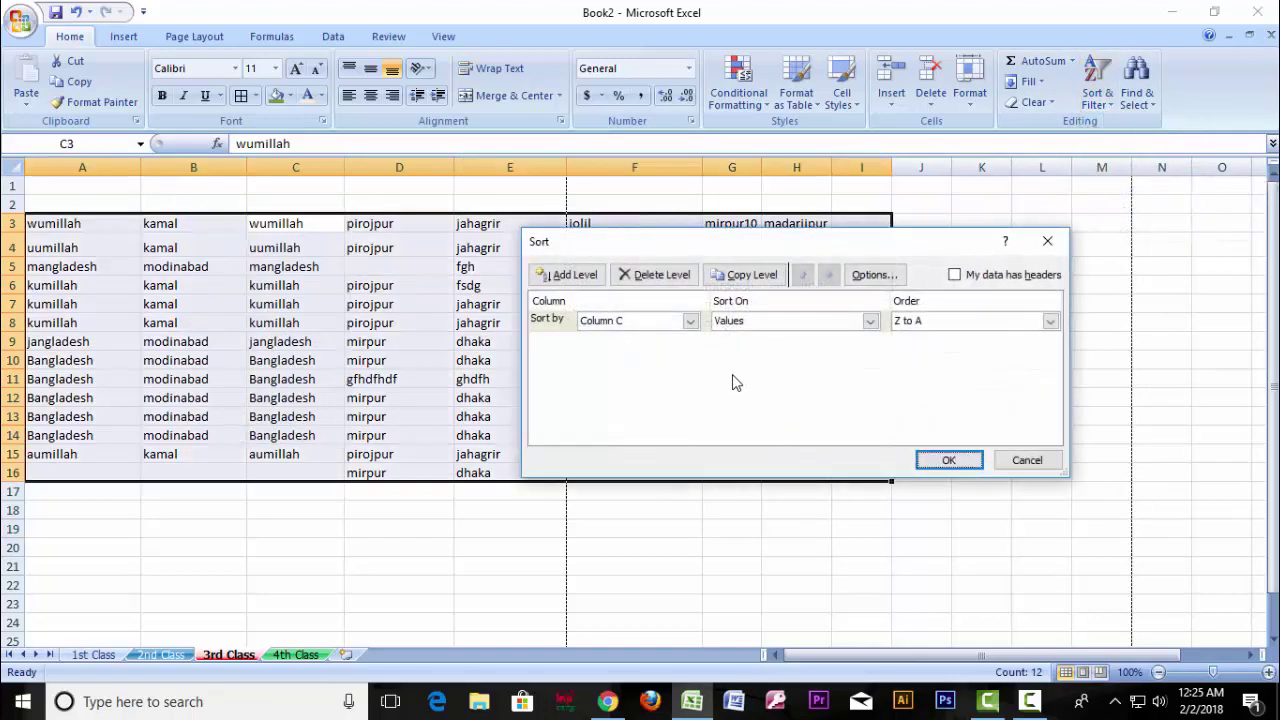
left_click(689, 321)
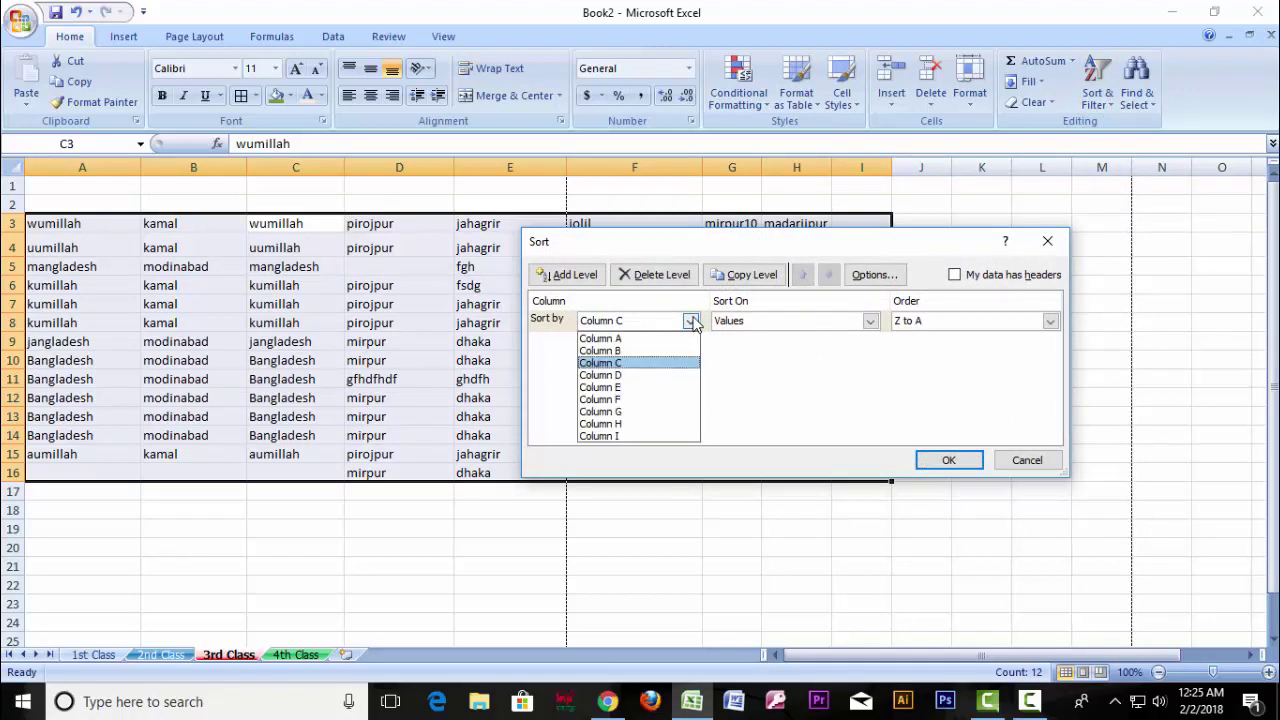
left_click(598, 339)
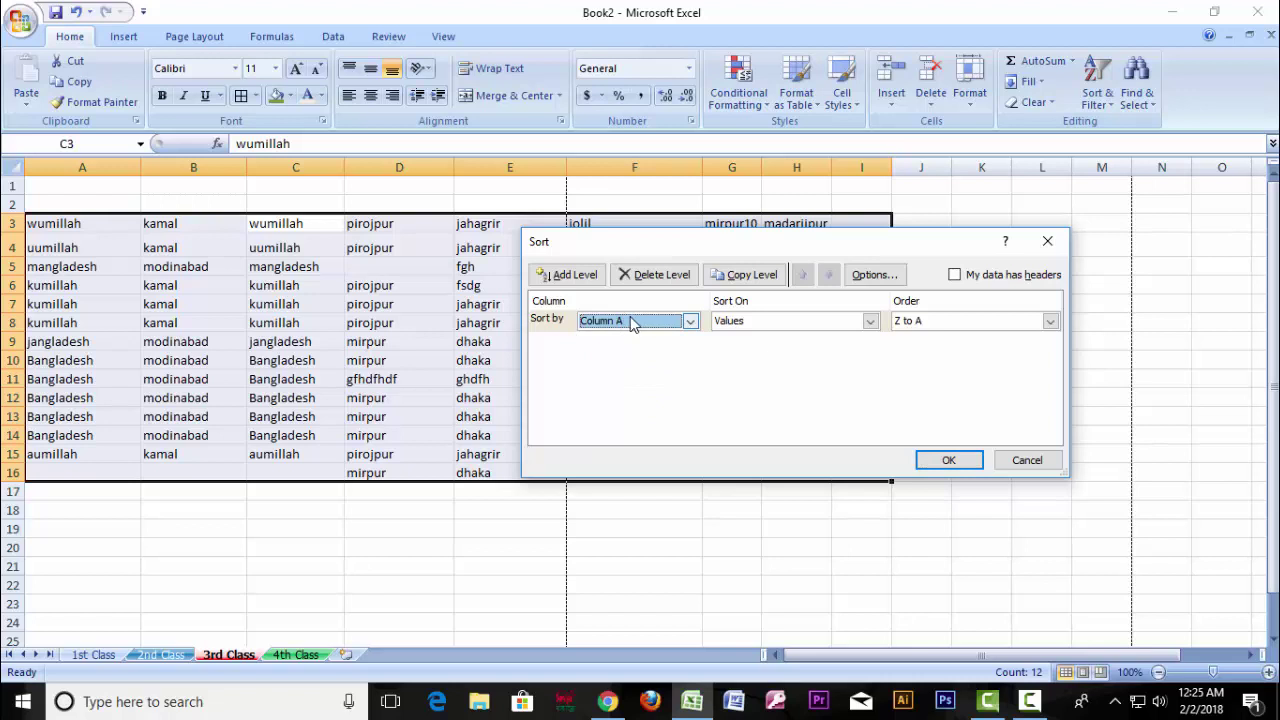
left_click(1050, 322)
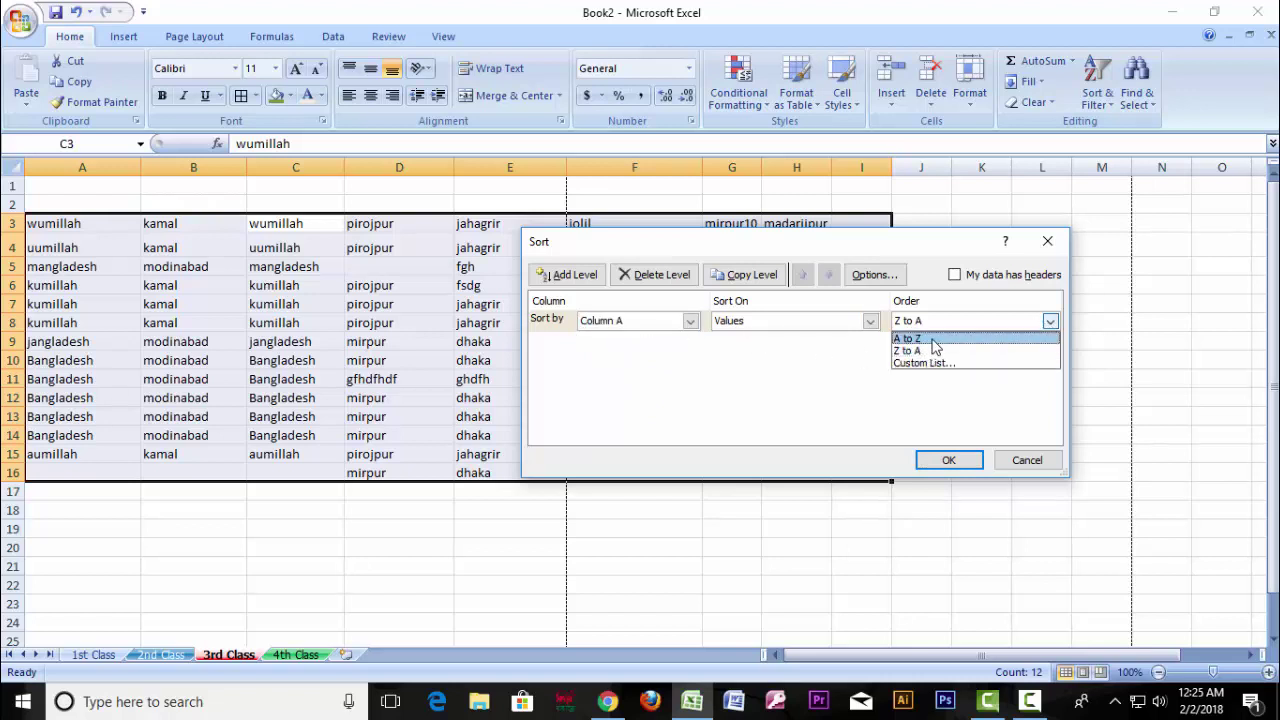
left_click(933, 344)
left_click(870, 322)
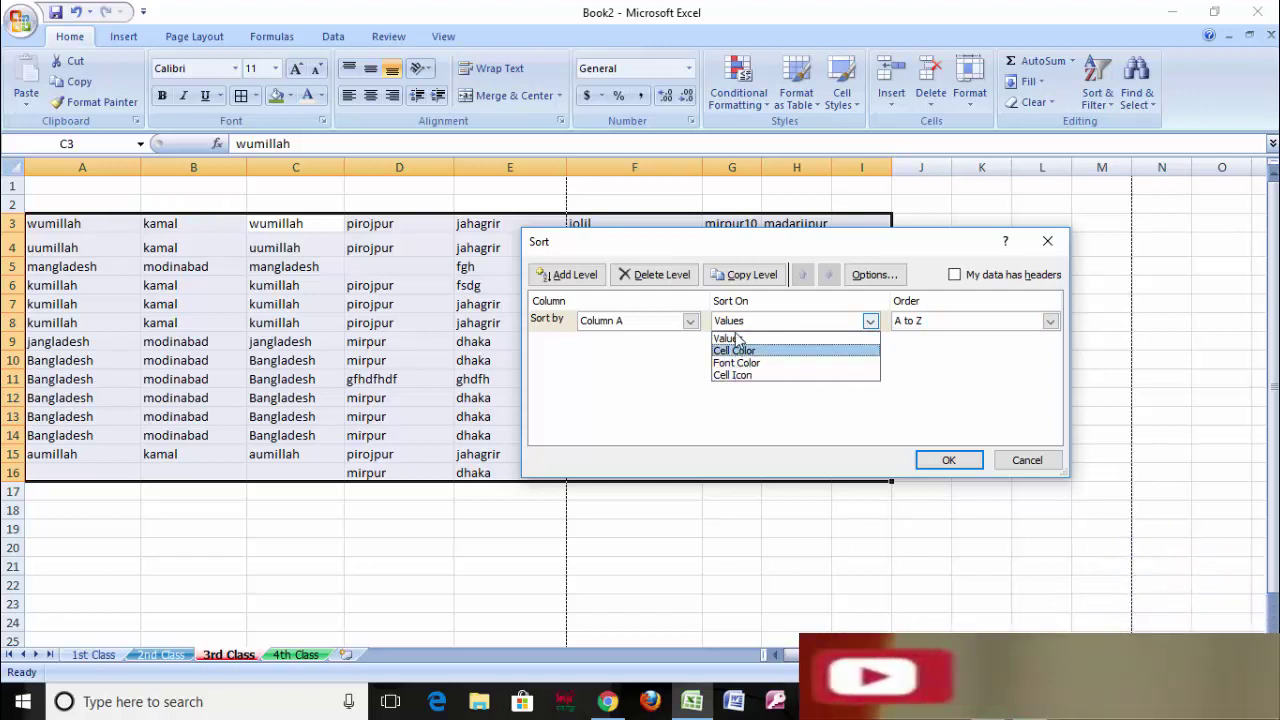
left_click(742, 340)
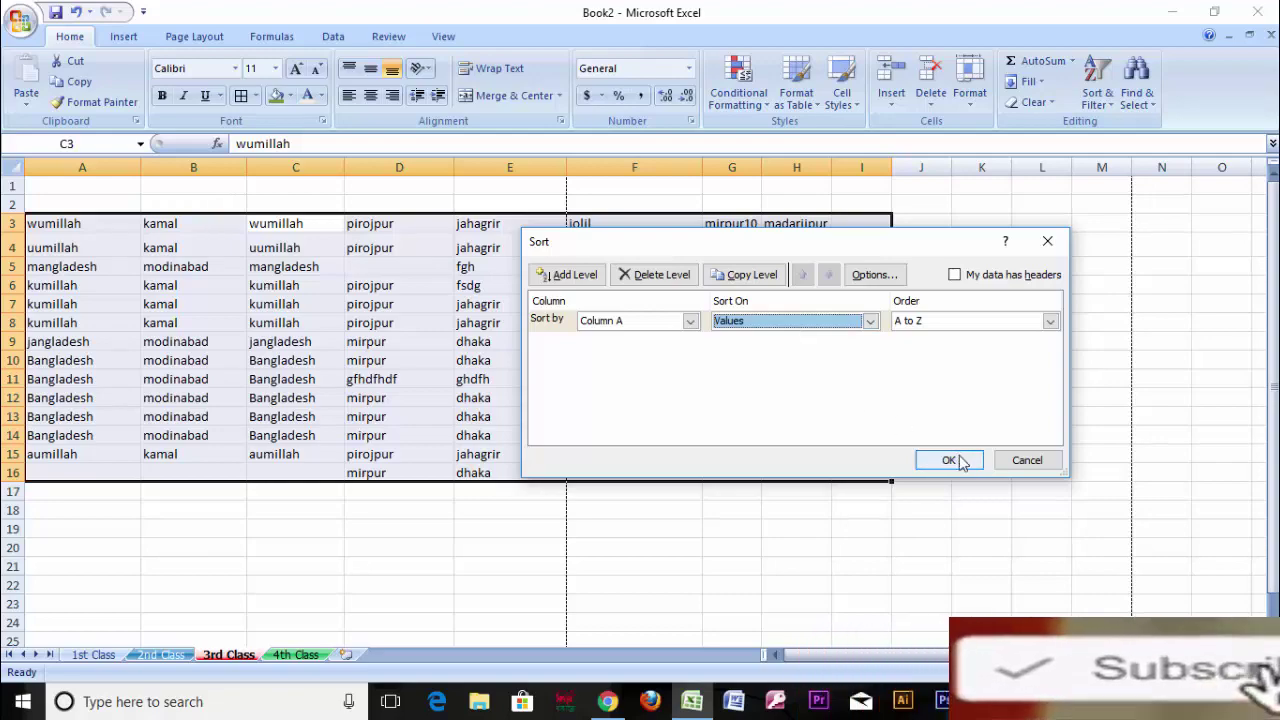
left_click(950, 459)
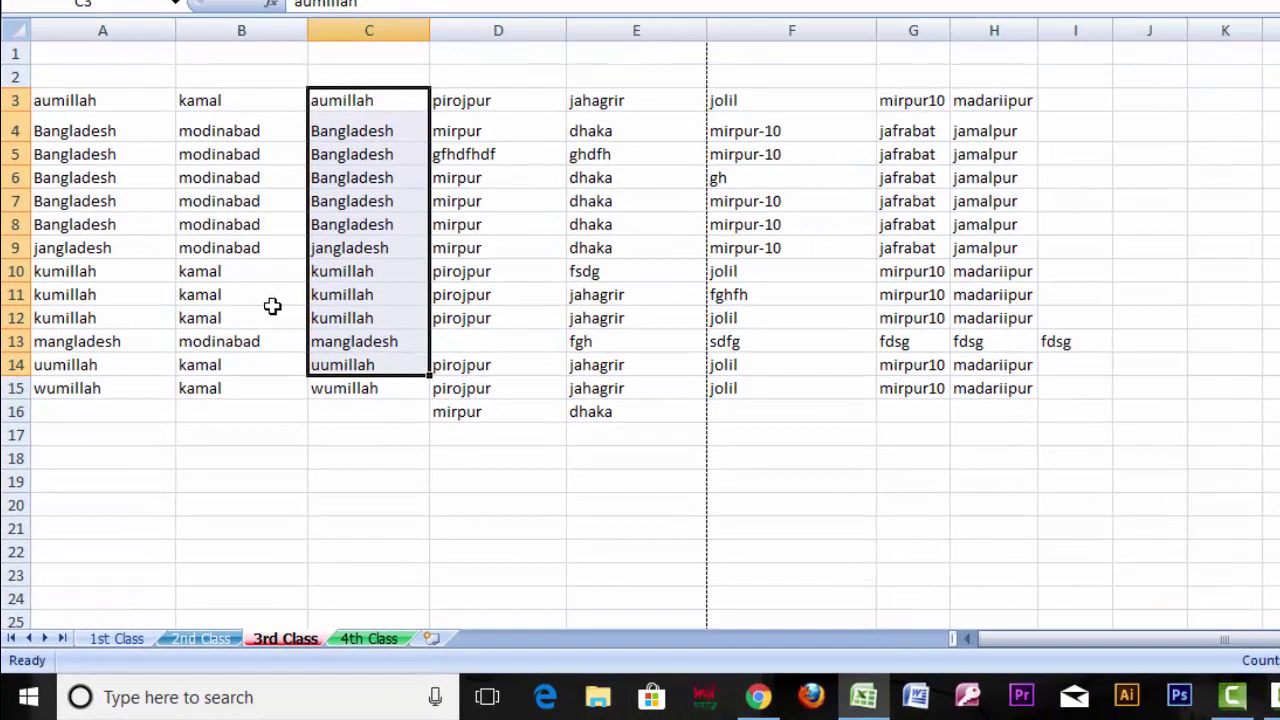
Step: Select the entries in columns A, C, D and E, then cell G8
left_click_drag(68, 223, 64, 374)
left_click_drag(80, 288, 75, 388)
left_click_drag(340, 100, 340, 388)
left_click_drag(463, 77, 461, 400)
left_click_drag(600, 77, 614, 357)
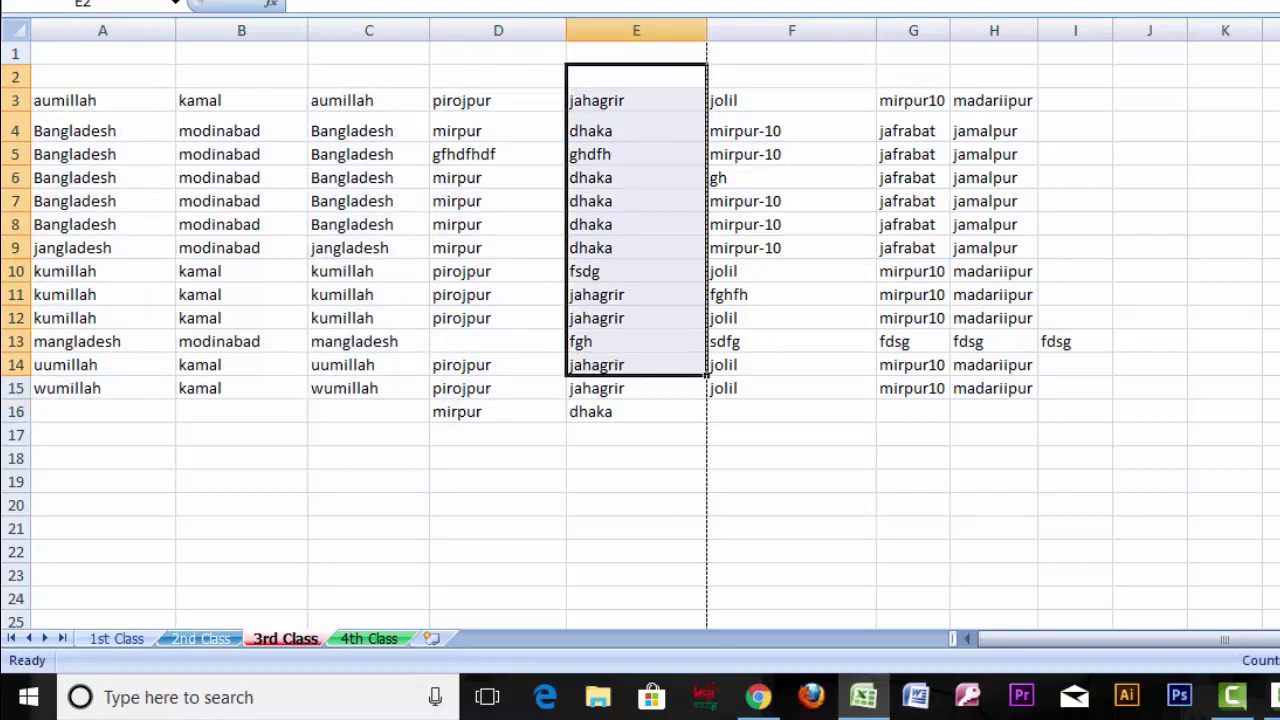
left_click(913, 224)
Step: Find 'dhaka' and then 'fgh' in the sheet, locating the fghfh entry in F11
left_click(1035, 200)
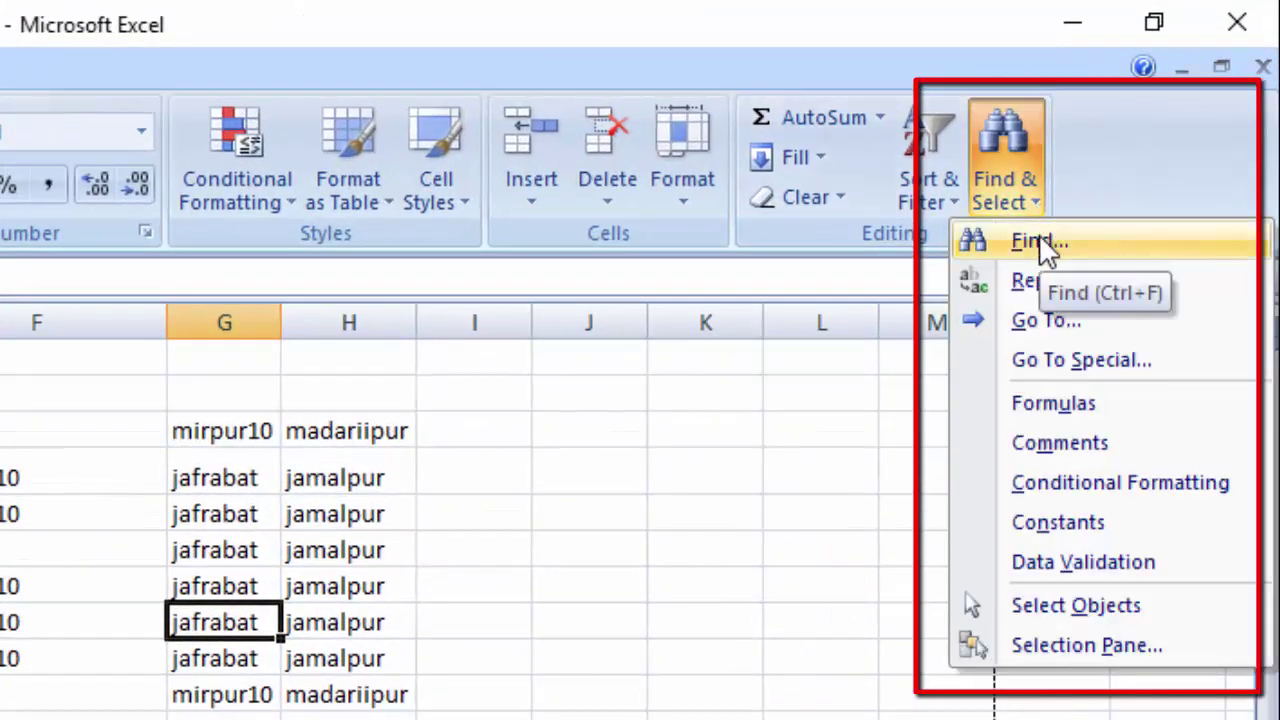
left_click(1040, 242)
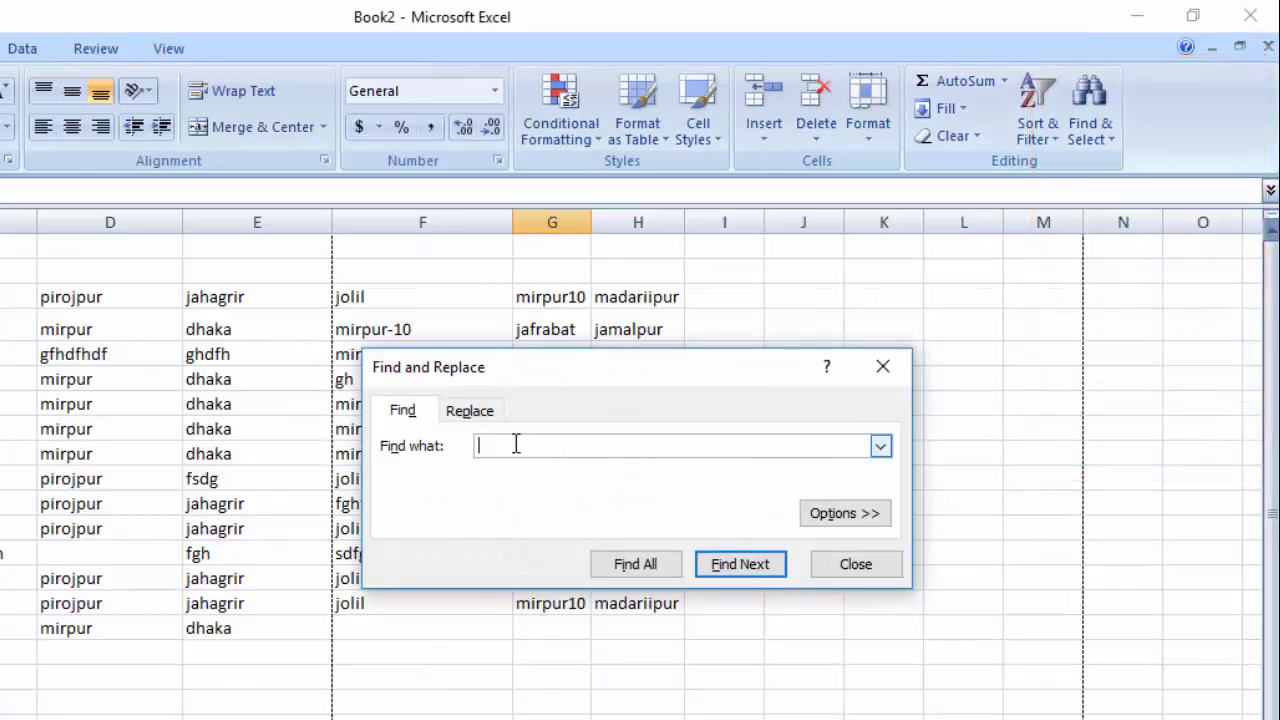
type("dhaka")
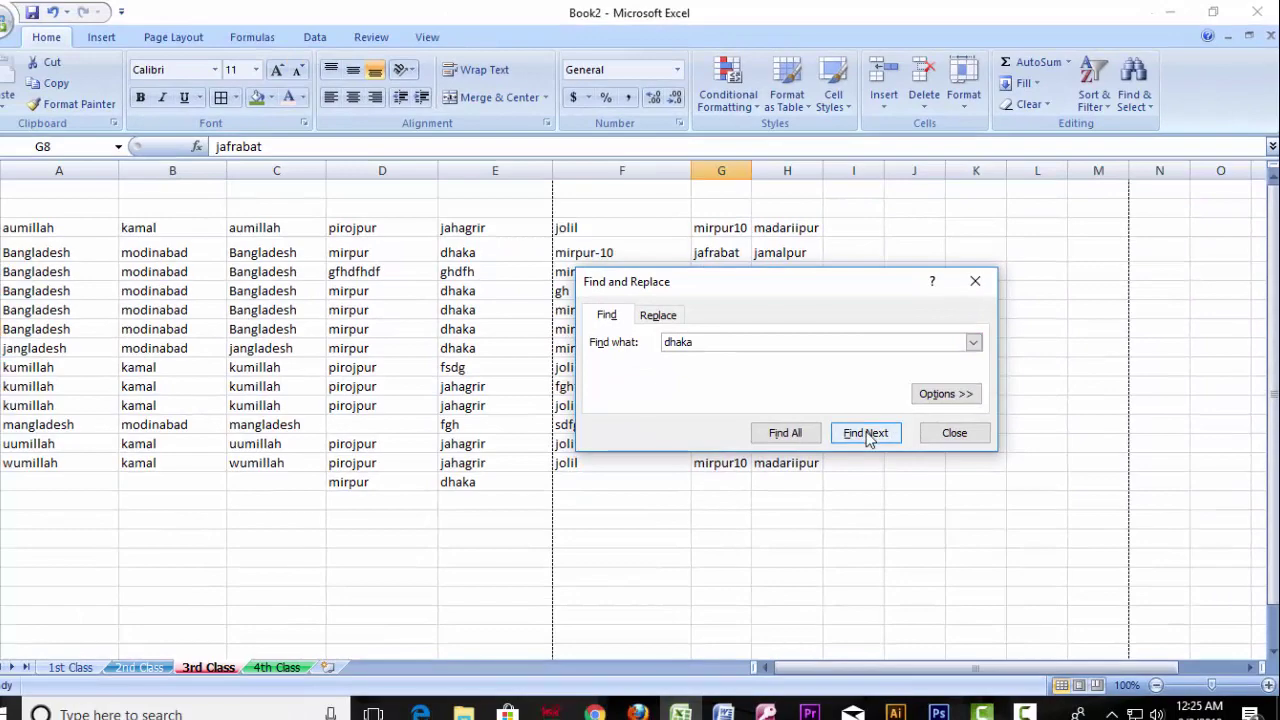
left_click(866, 436)
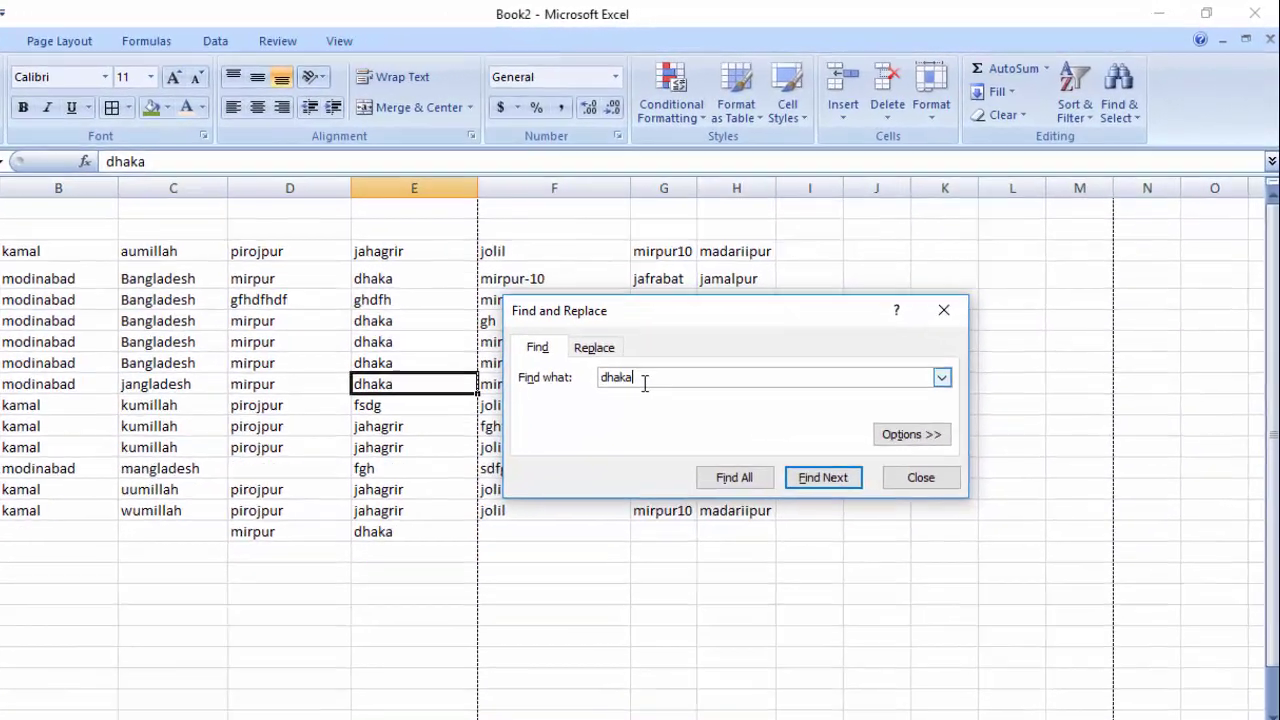
left_click(547, 382)
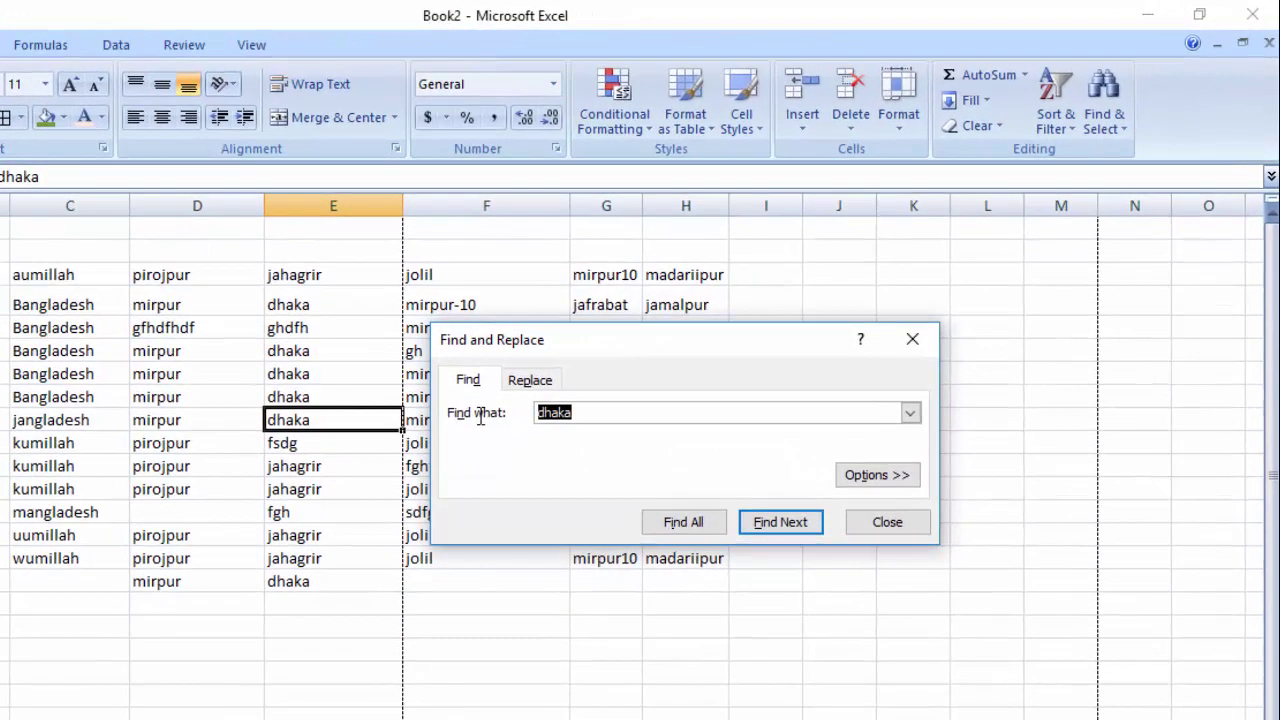
type("fgh")
left_click(762, 520)
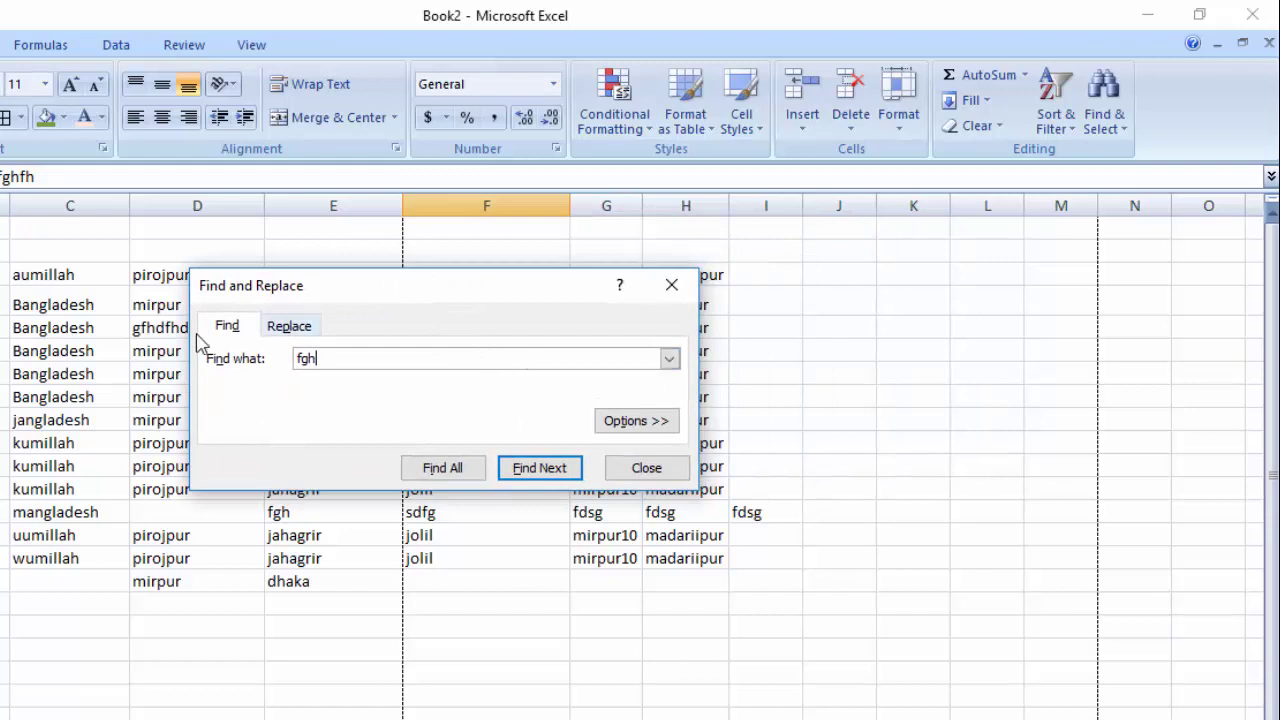
left_click(643, 468)
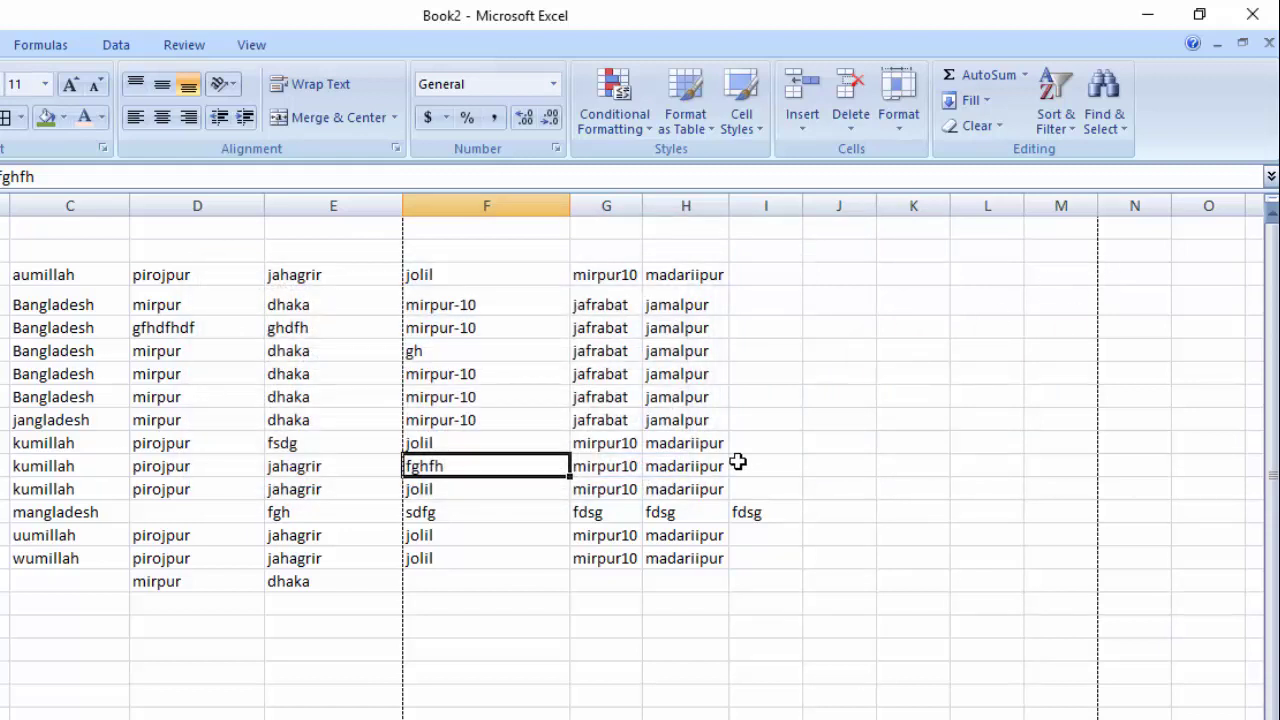
key("ctrl+f")
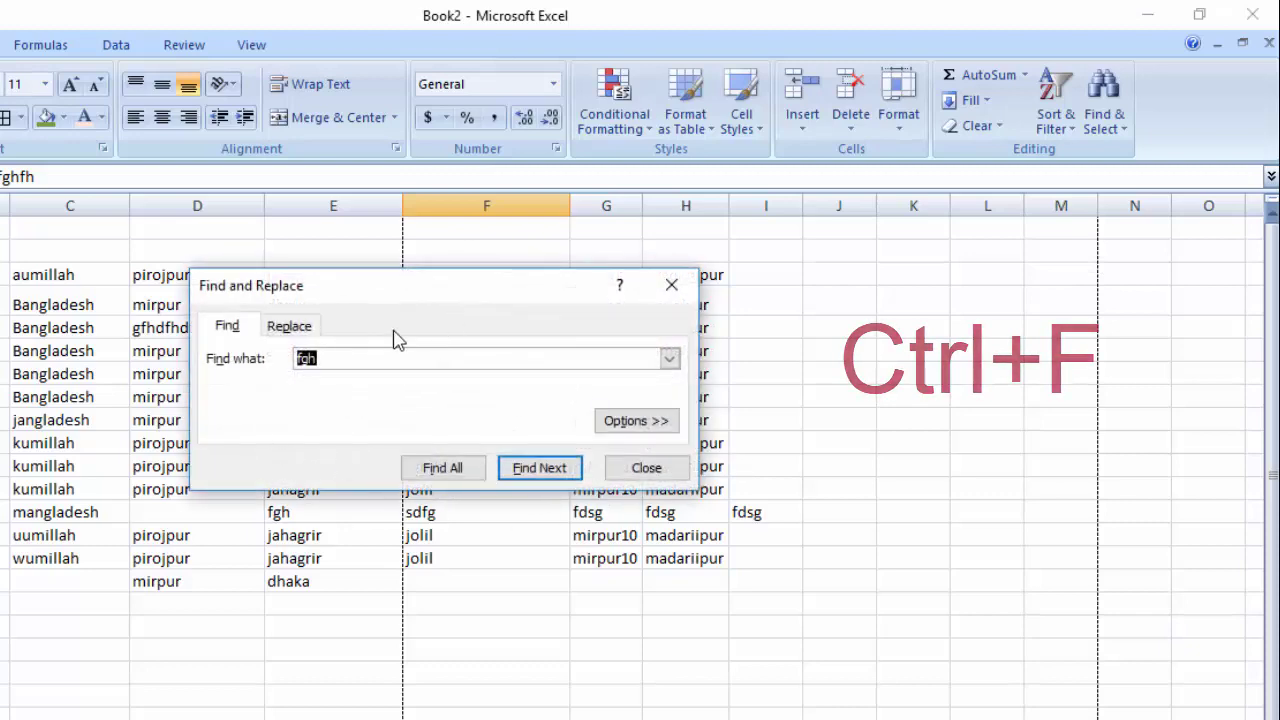
left_click(531, 463)
left_click(651, 472)
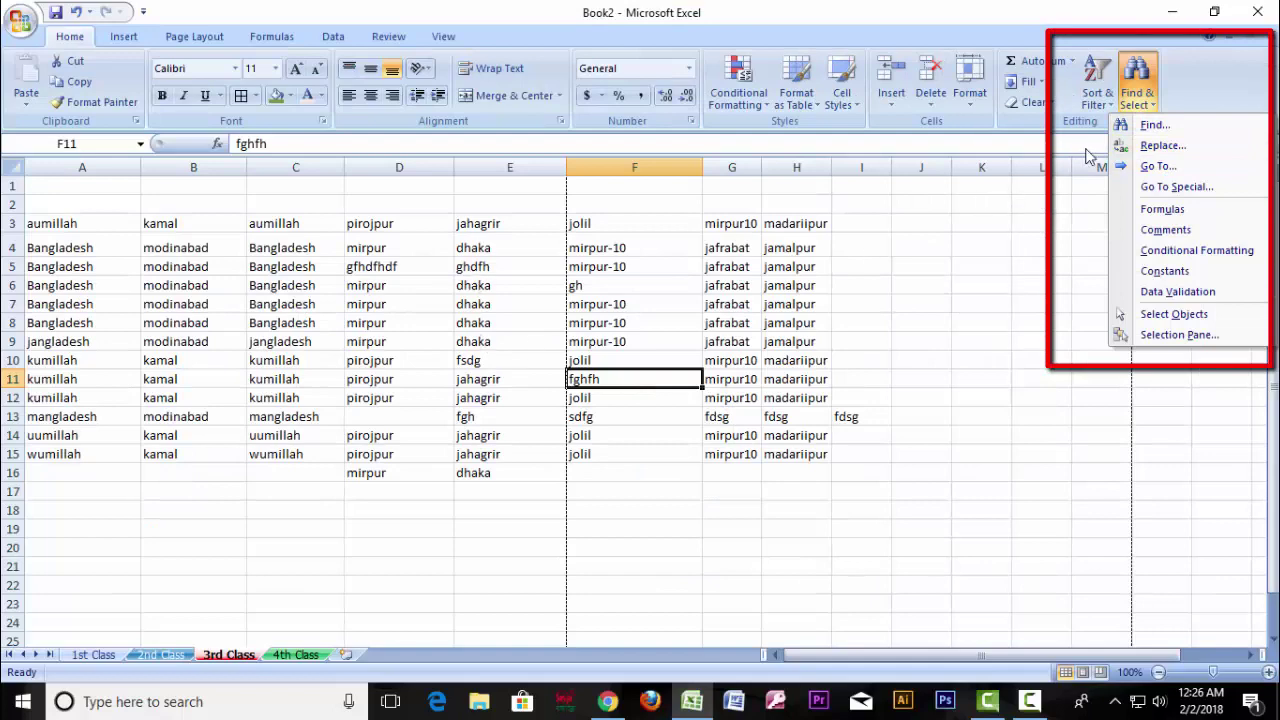
Step: Replace all 'dhaka' with 'barisal', confirming the six replacements
left_click(1160, 145)
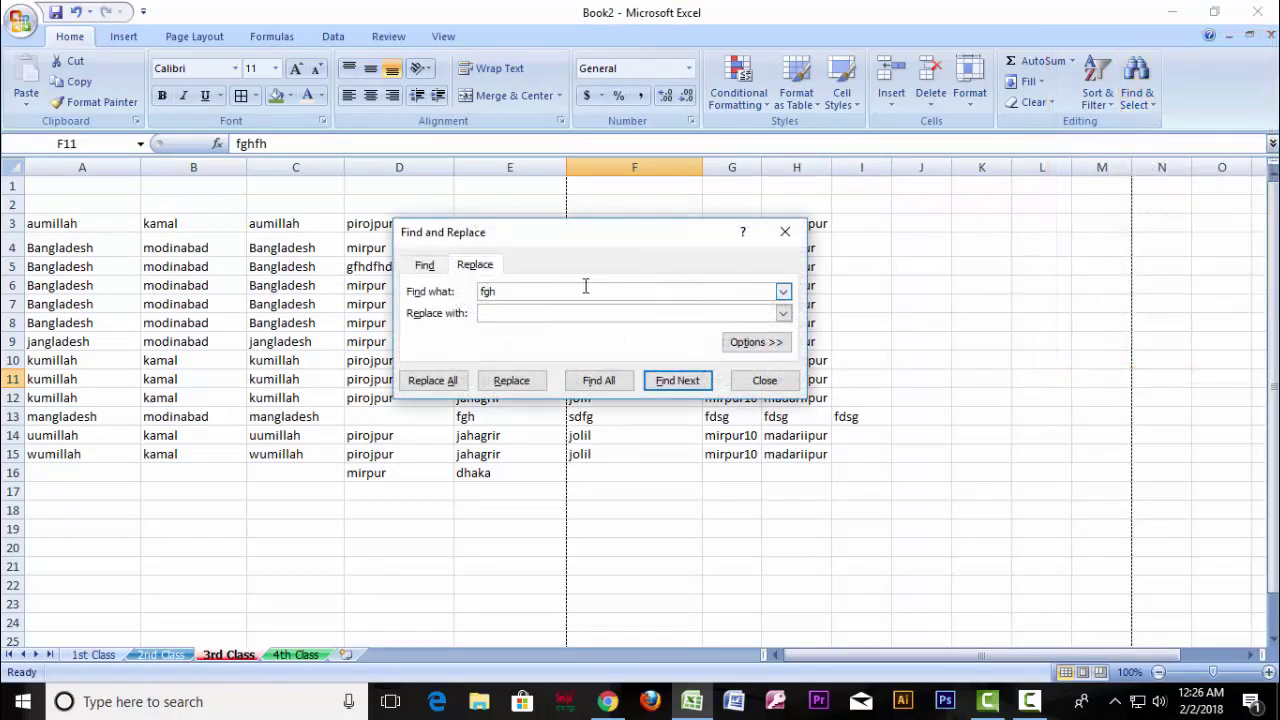
left_click_drag(512, 291, 400, 291)
type("haka")
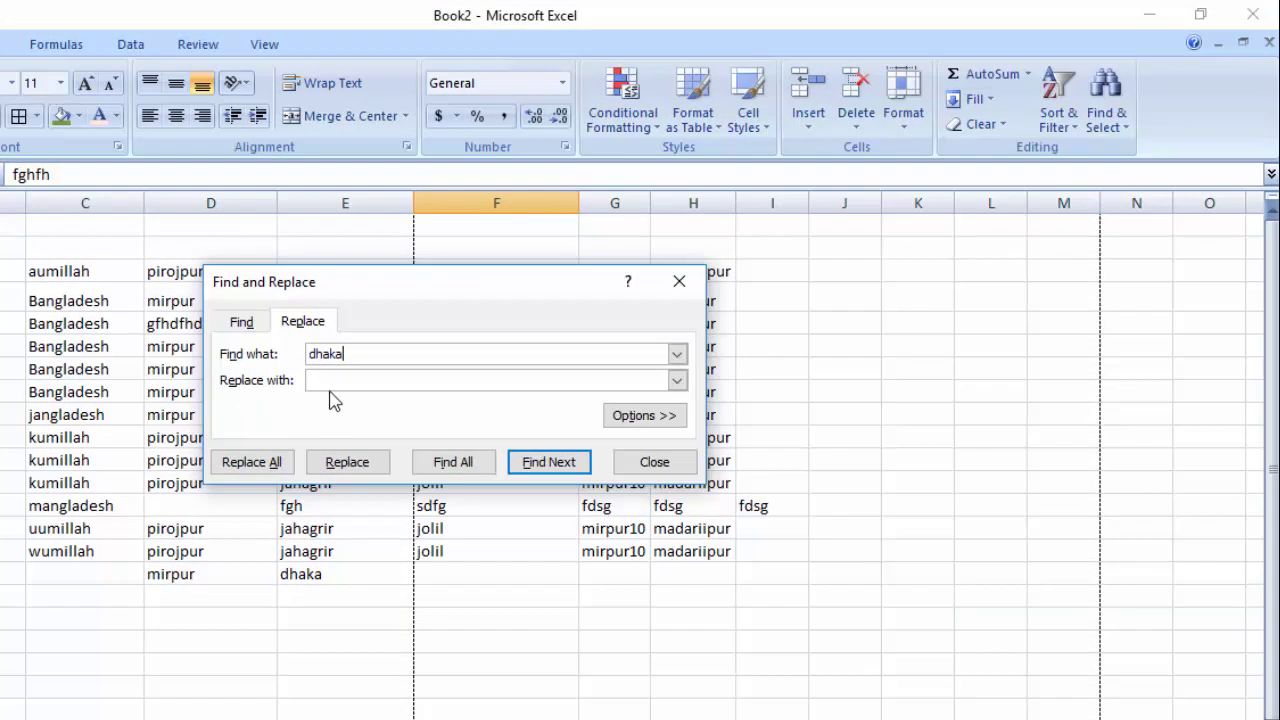
left_click(332, 383)
type("barisal")
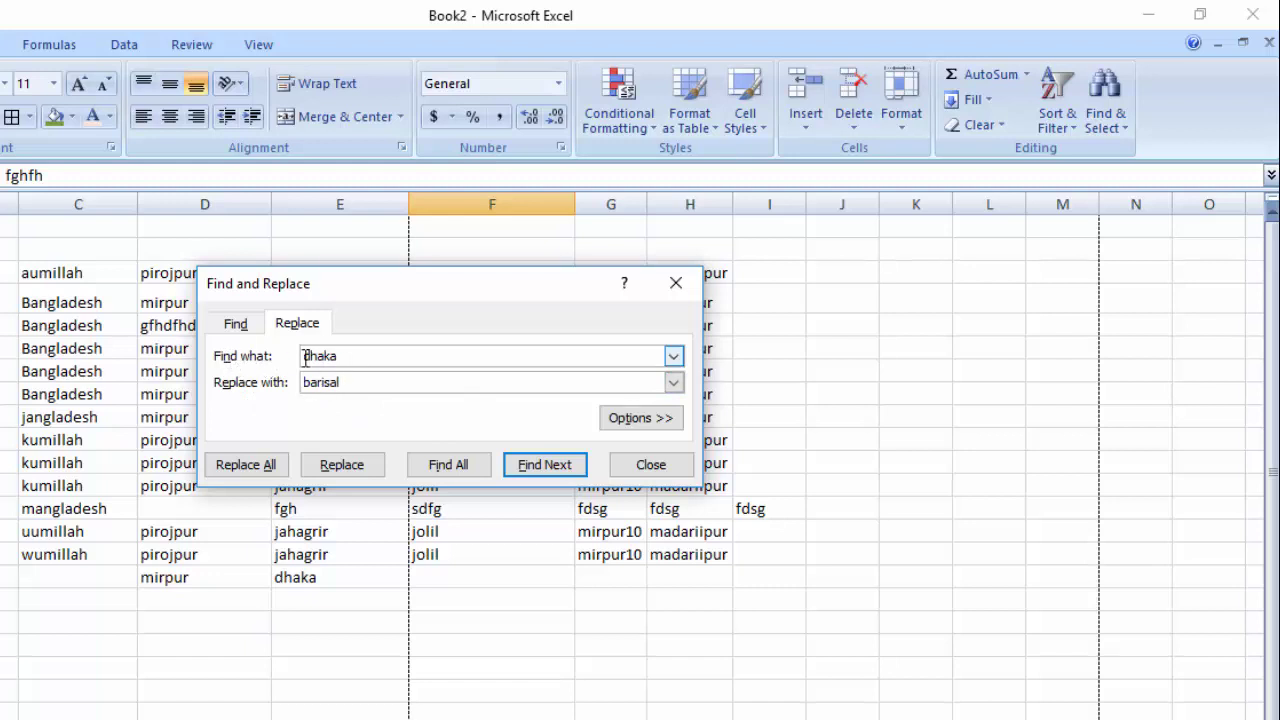
double_click(305, 358)
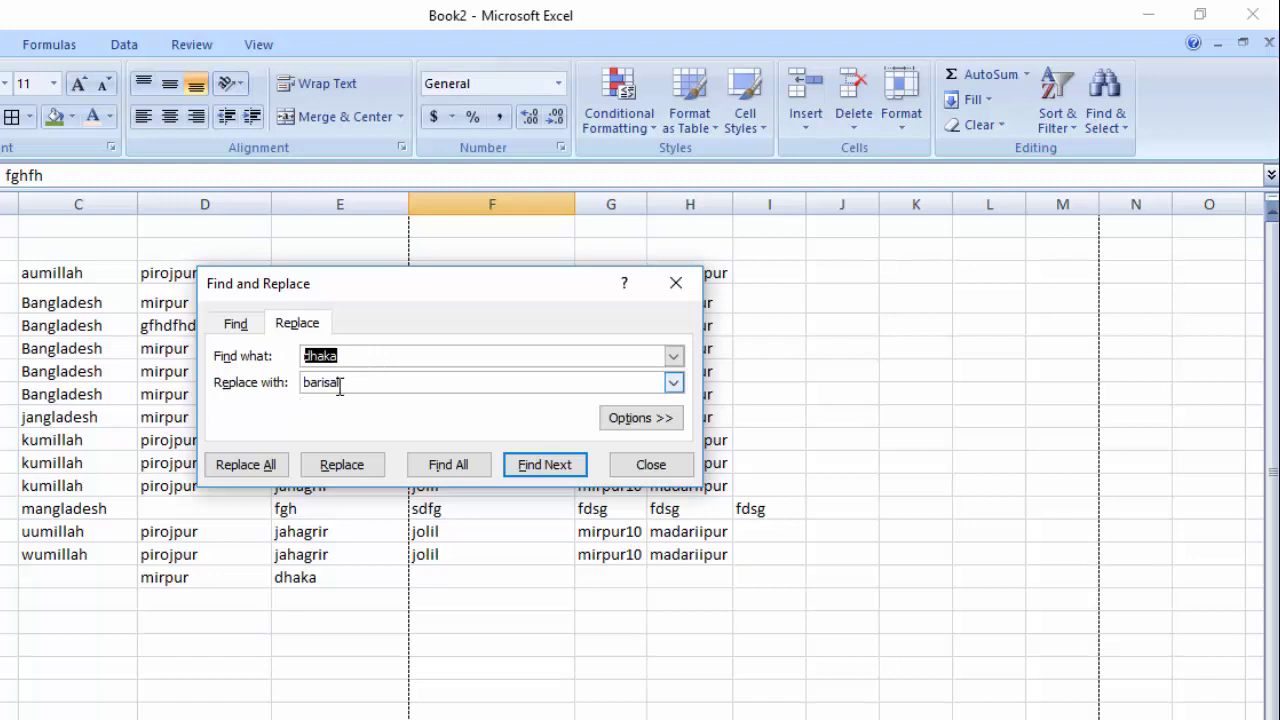
left_click_drag(336, 382, 257, 388)
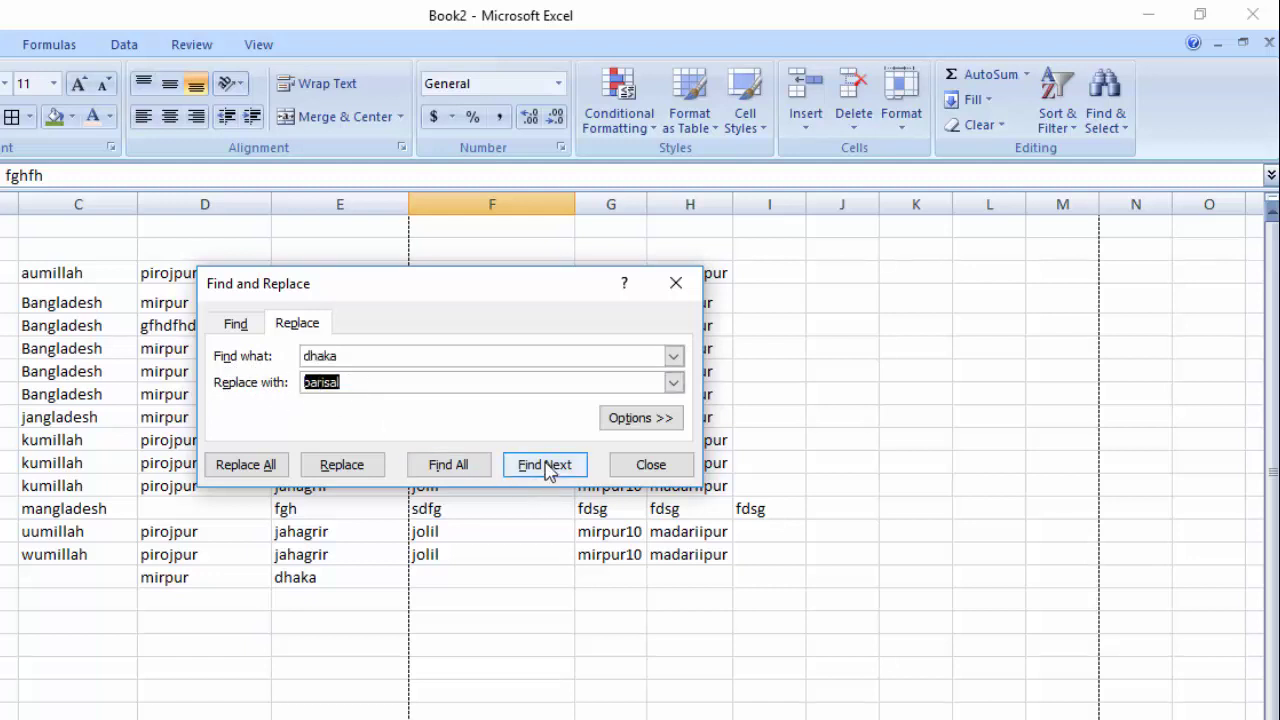
left_click(254, 468)
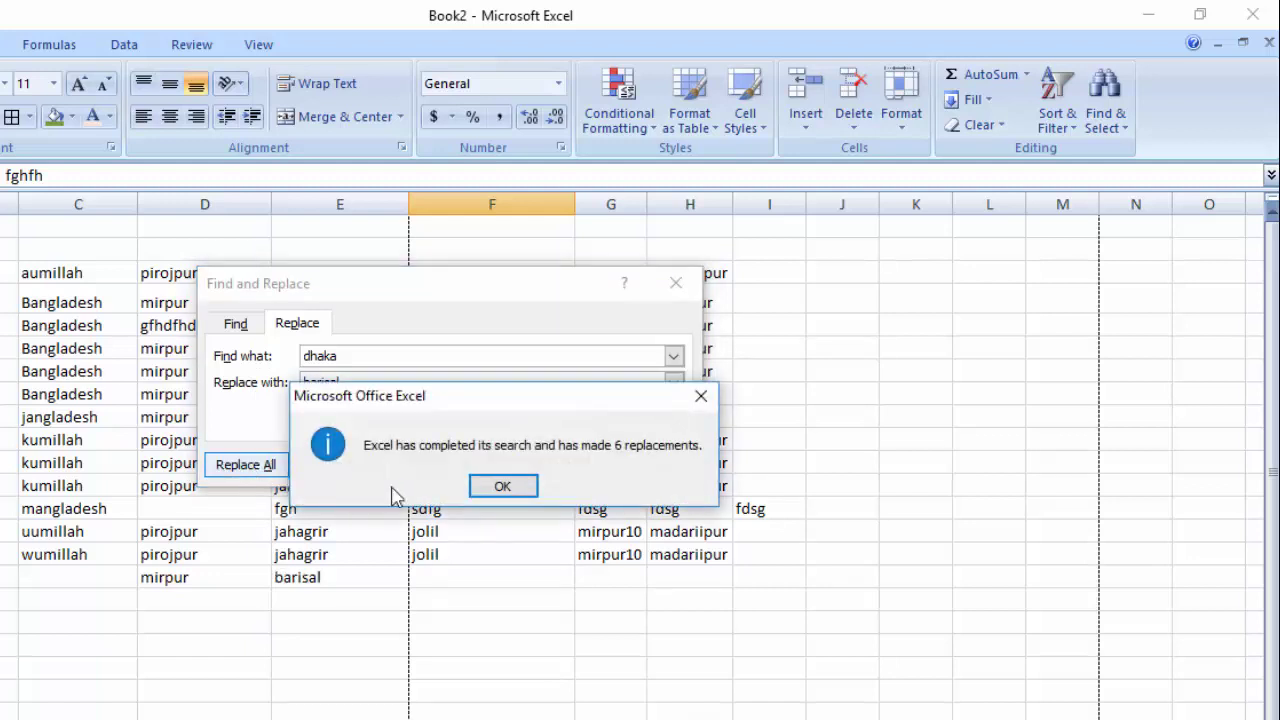
left_click(502, 487)
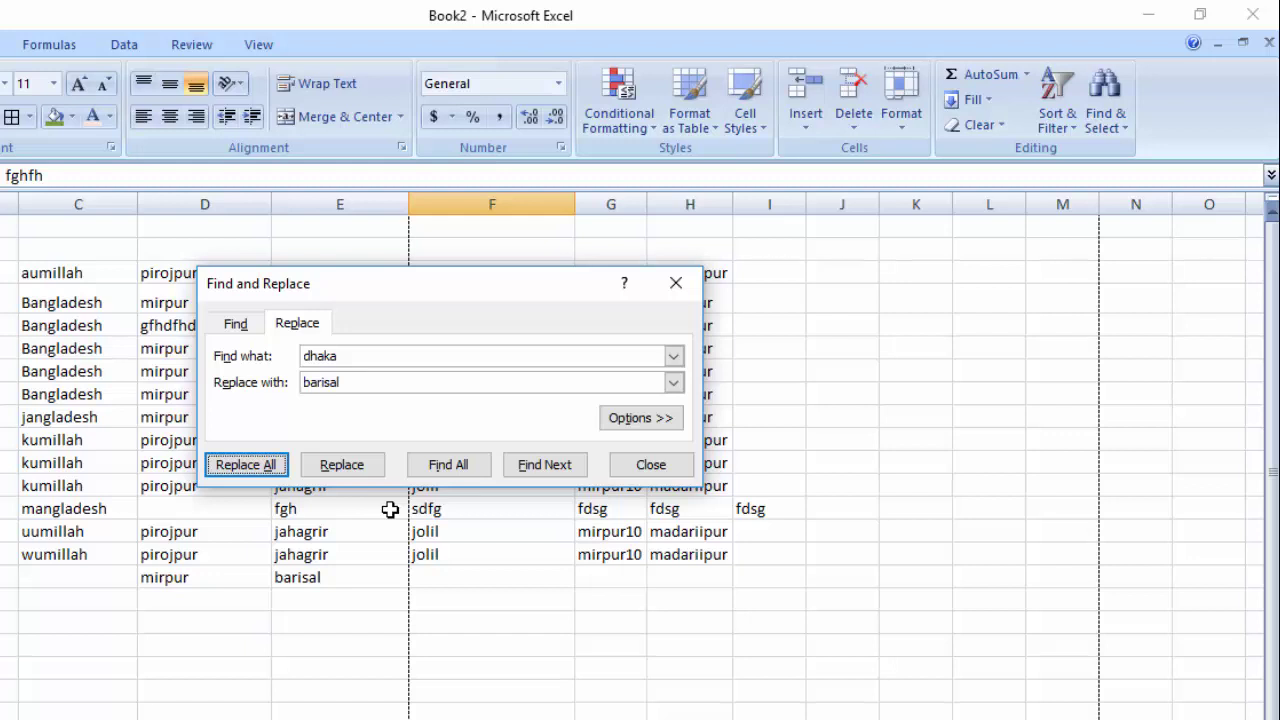
left_click(248, 465)
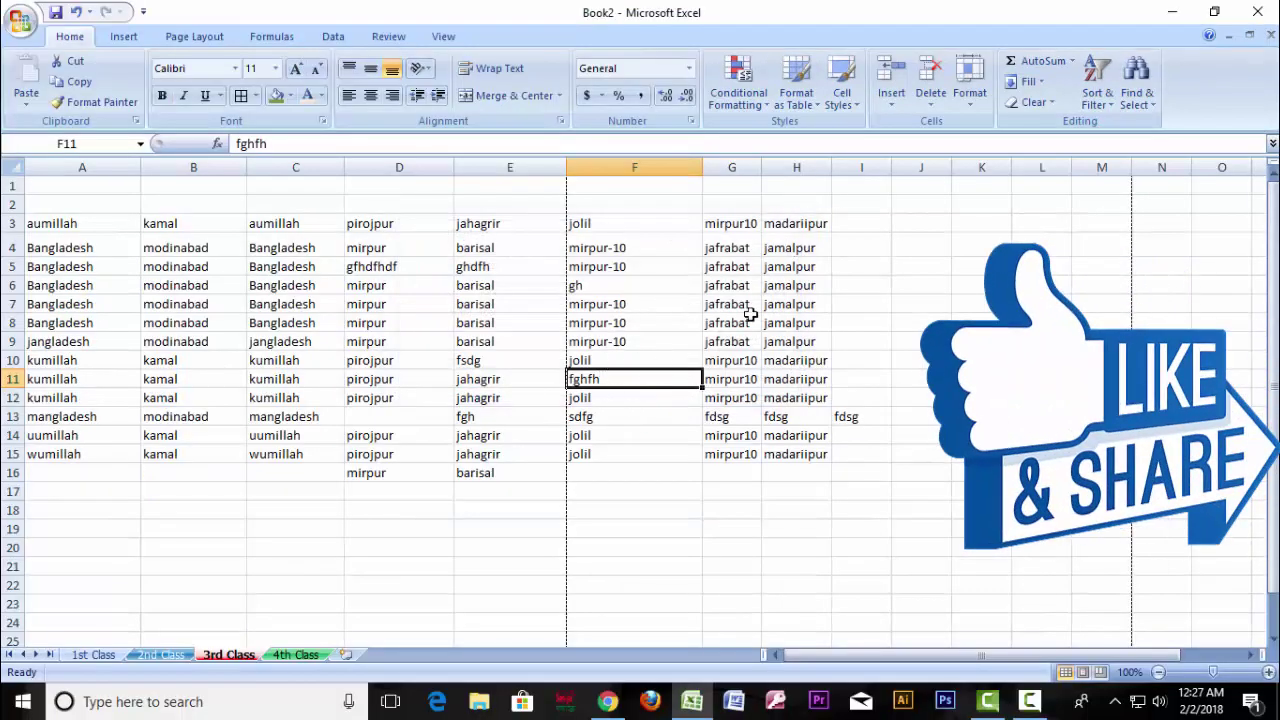
Step: Check that the replaced cells in column E, including E9, now read 'barisal'
left_click(506, 287)
left_click(503, 304)
left_click(500, 323)
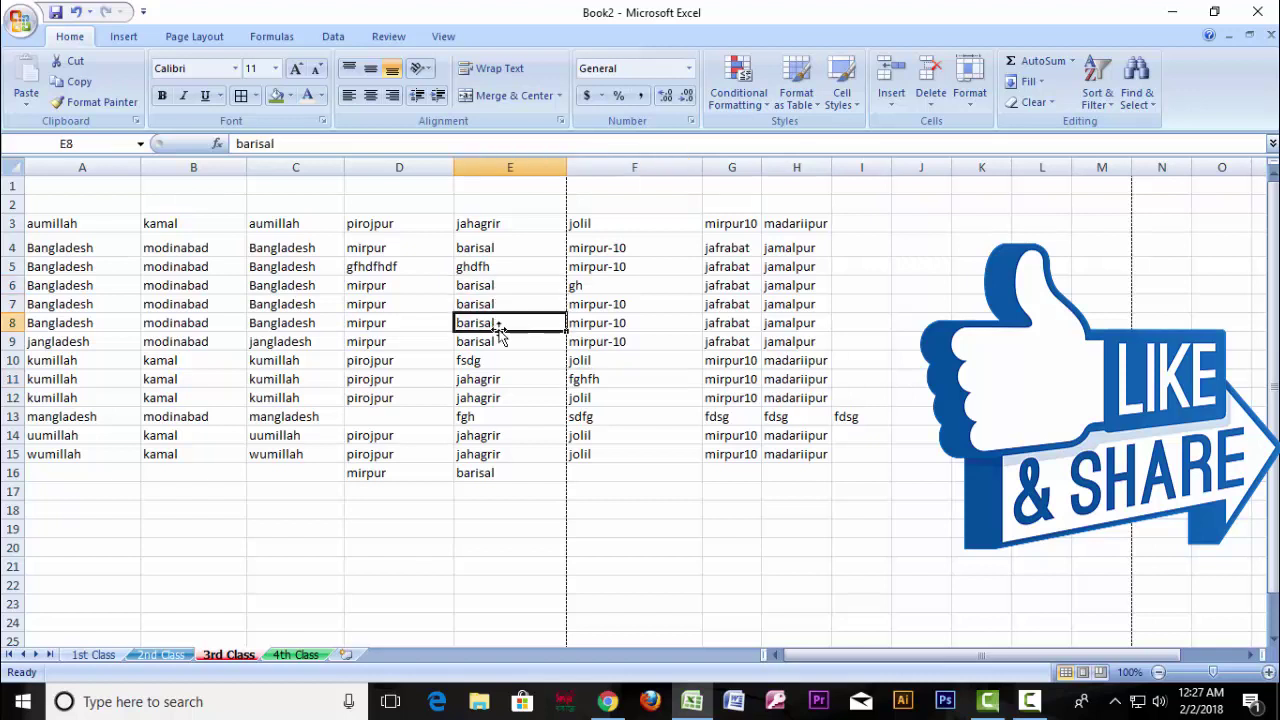
left_click(499, 341)
left_click(1136, 95)
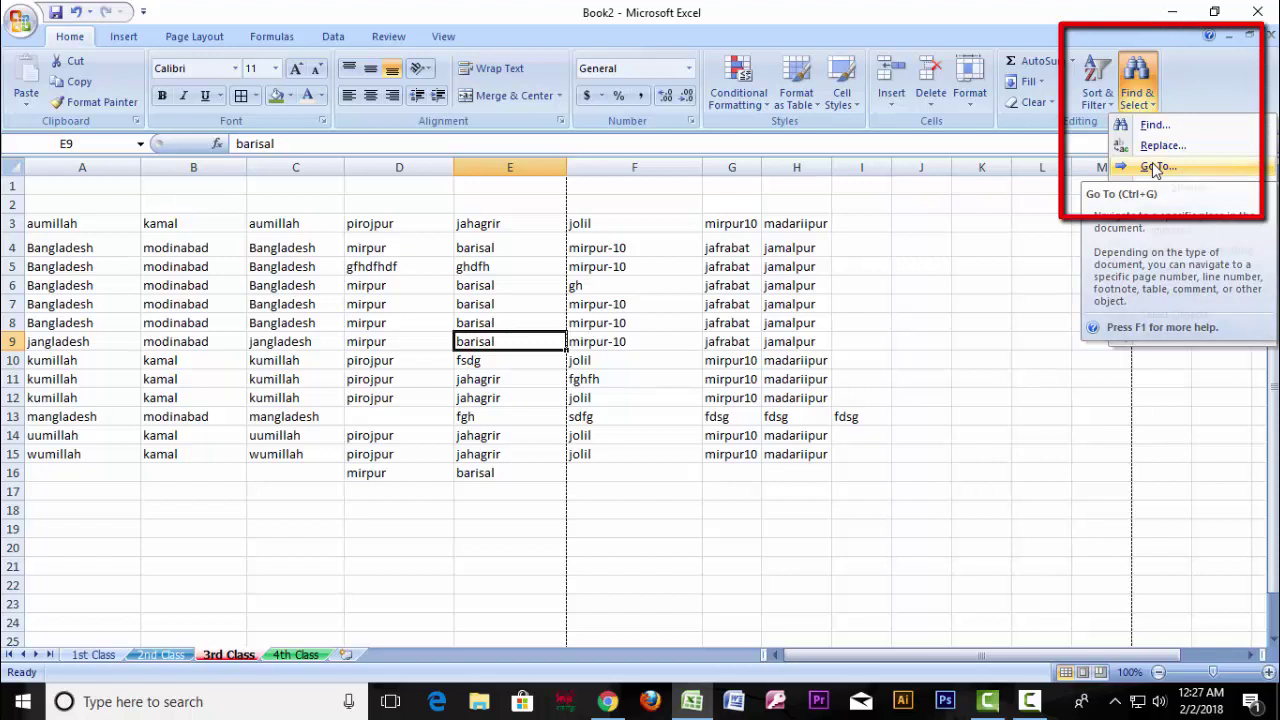
left_click(1155, 168)
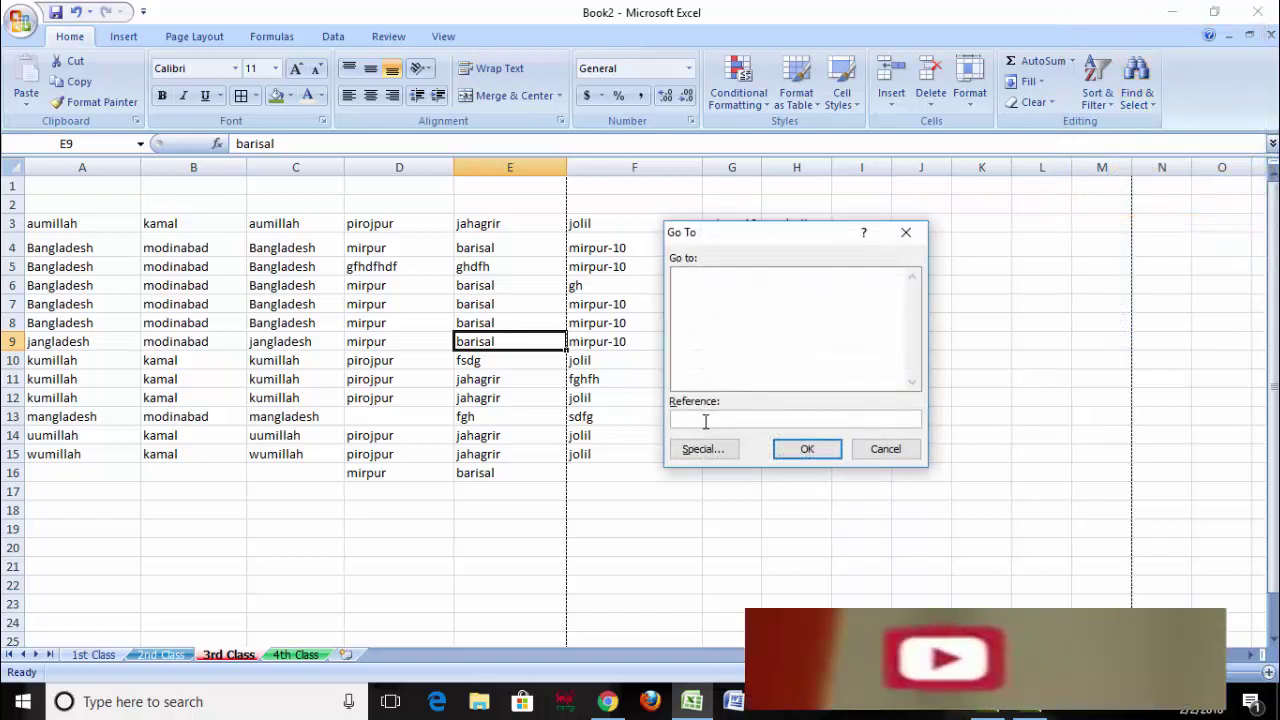
left_click(686, 291)
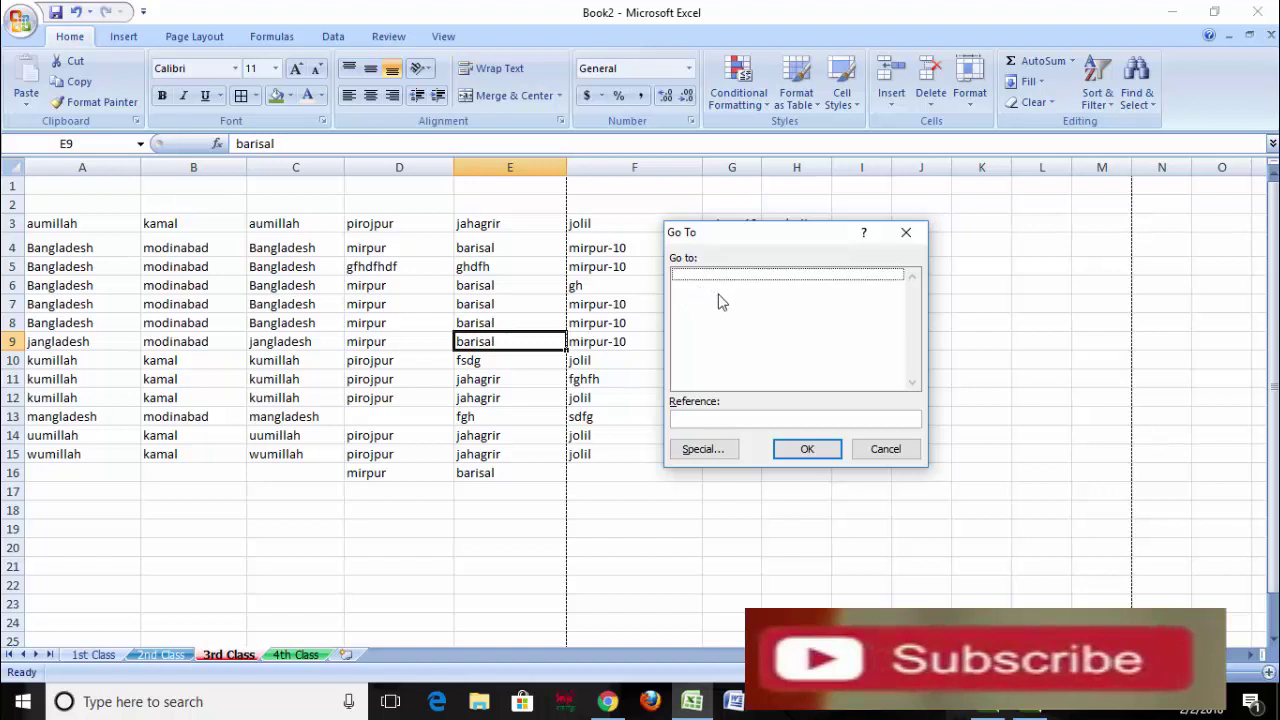
left_click(884, 449)
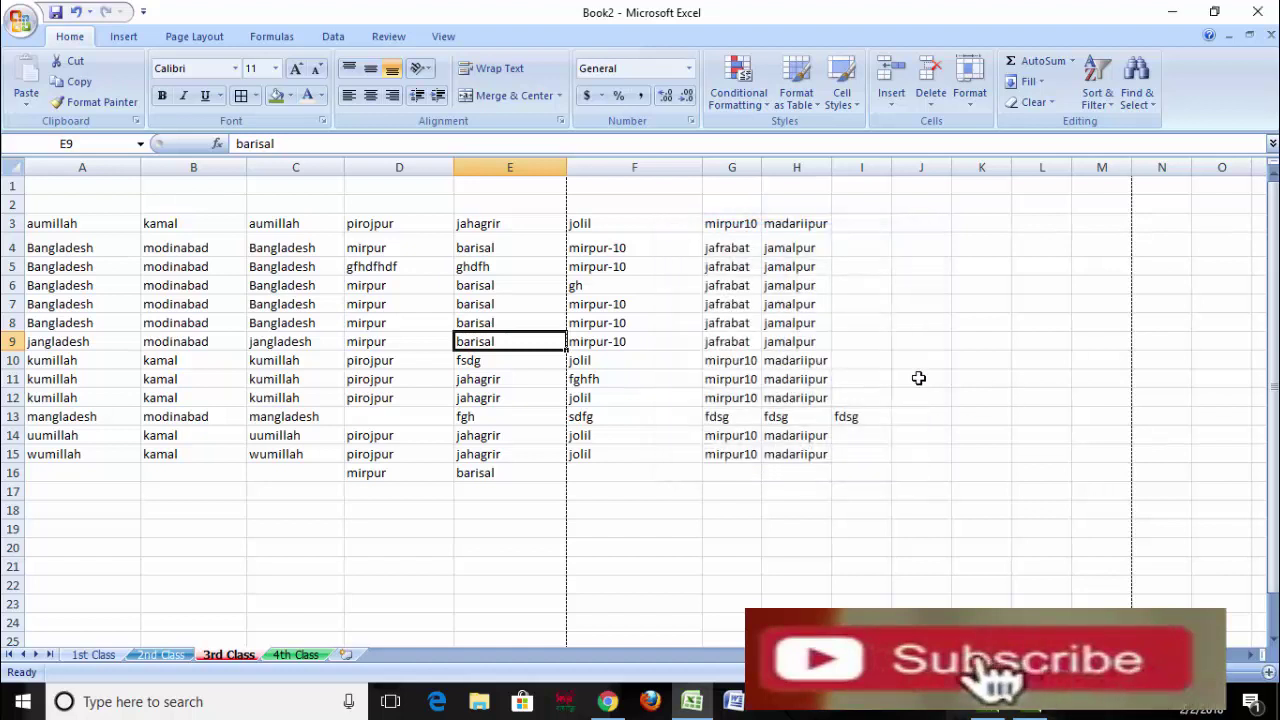